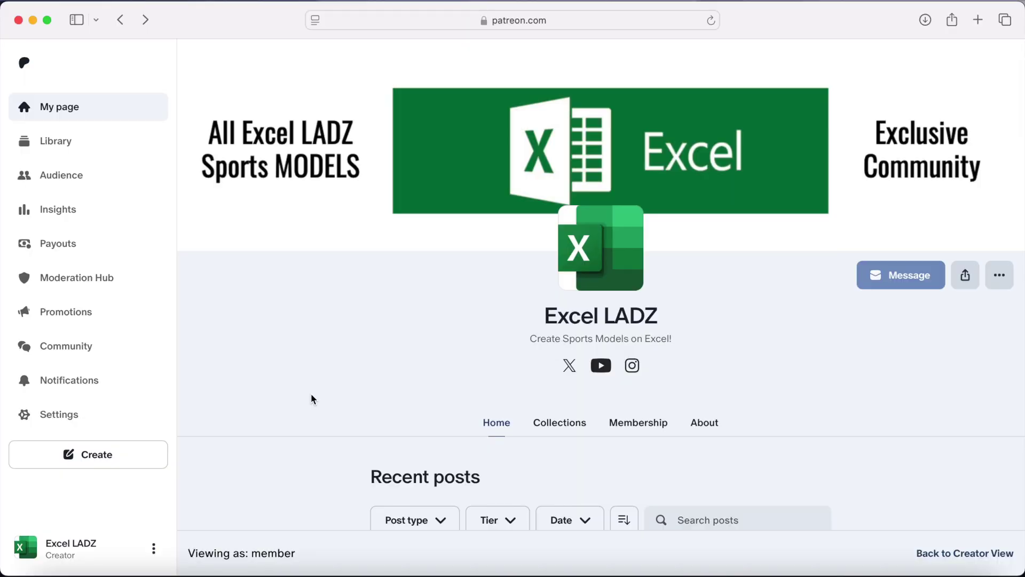
# Scroll down the Patreon posts past NBA Live Odds to the 'Excel LADZ - Building an NBA Team-Based Model' post.
pyautogui.scroll(-6, 312, 396)
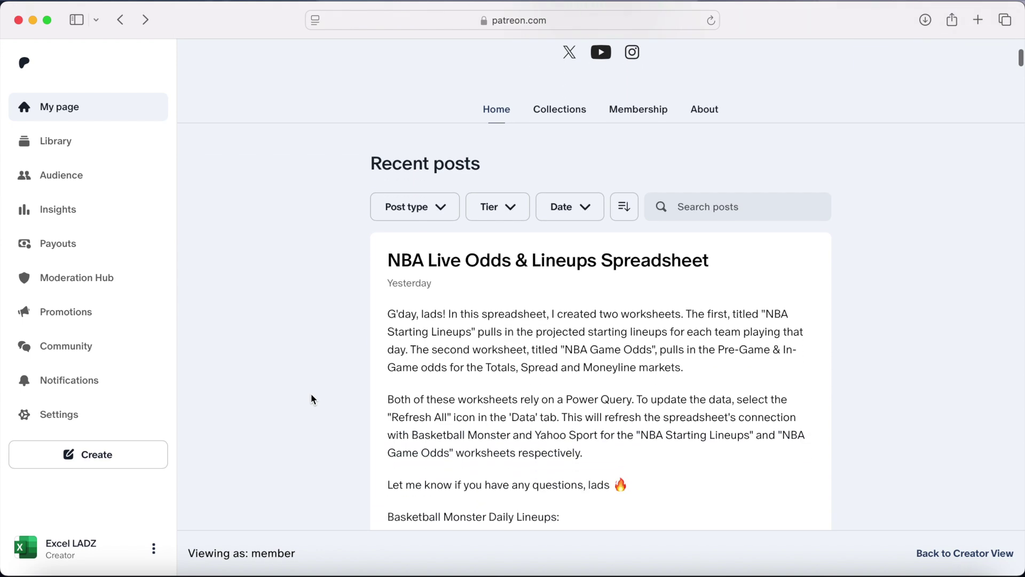
pyautogui.scroll(-4, 314, 400)
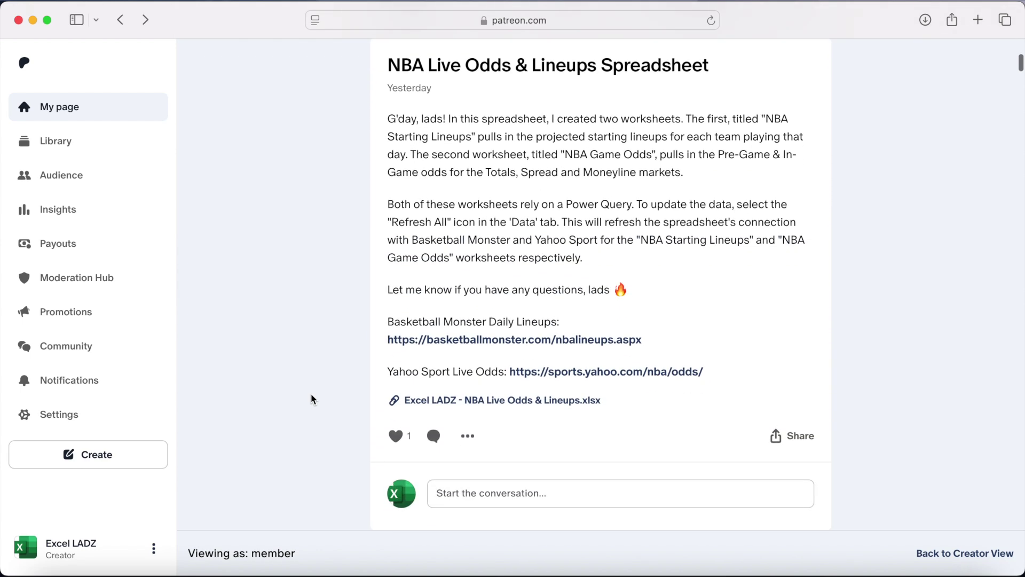
pyautogui.scroll(-6, 313, 400)
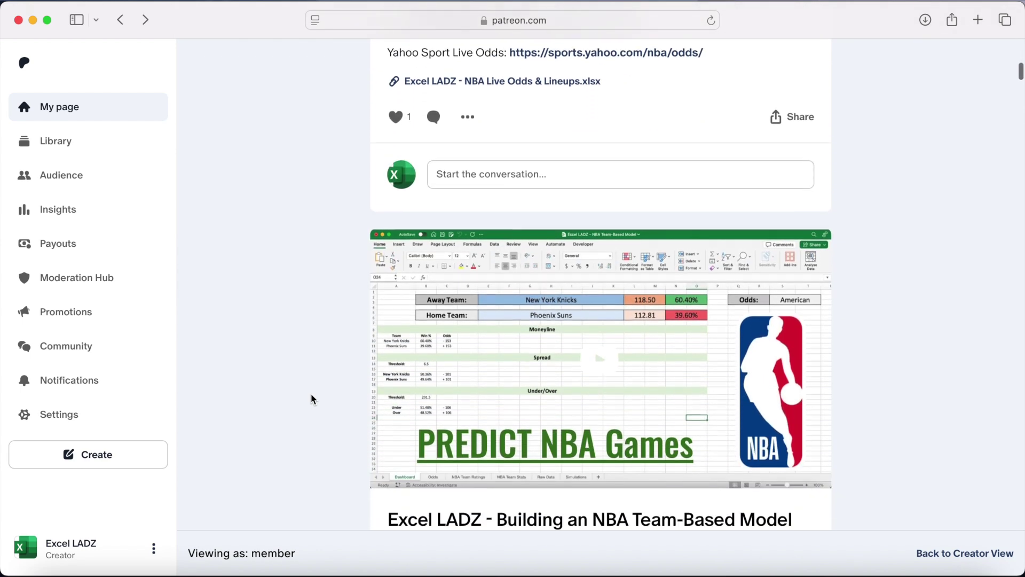
pyautogui.scroll(-1, 314, 400)
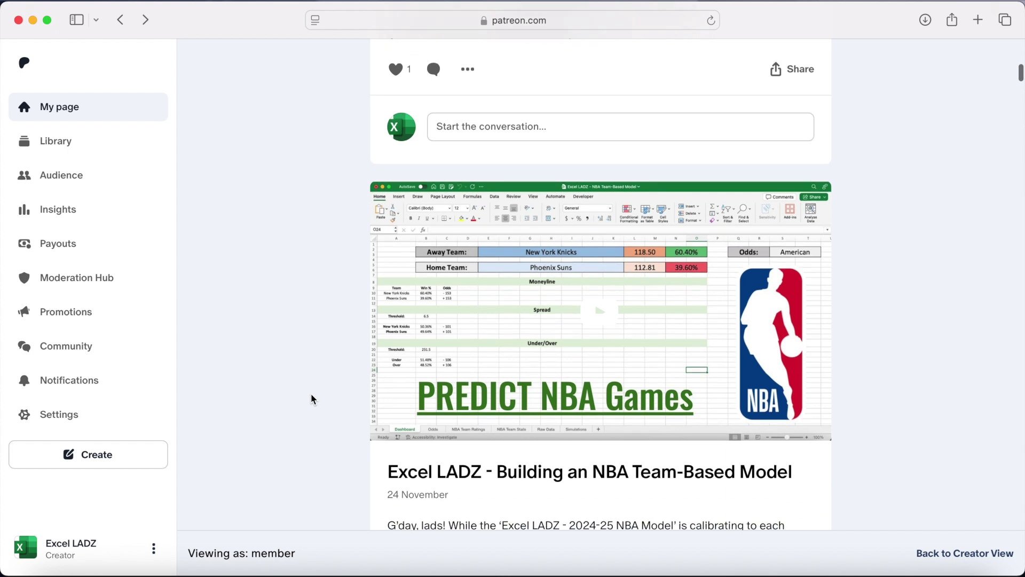
pyautogui.scroll(-3, 313, 398)
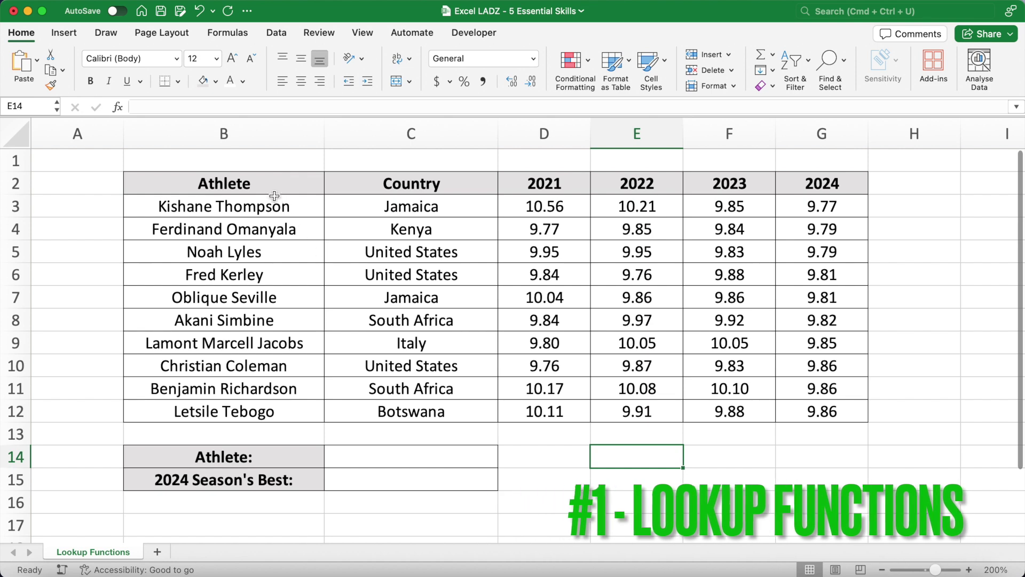
pyautogui.click(272, 191)
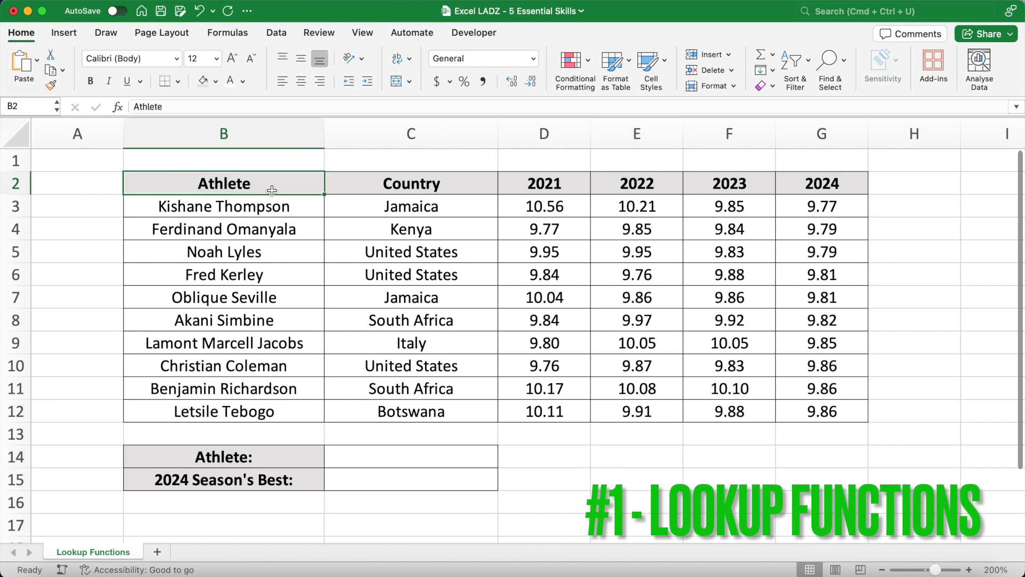
pyautogui.press('super+shift+Right')
pyautogui.press('super+shift+Down')
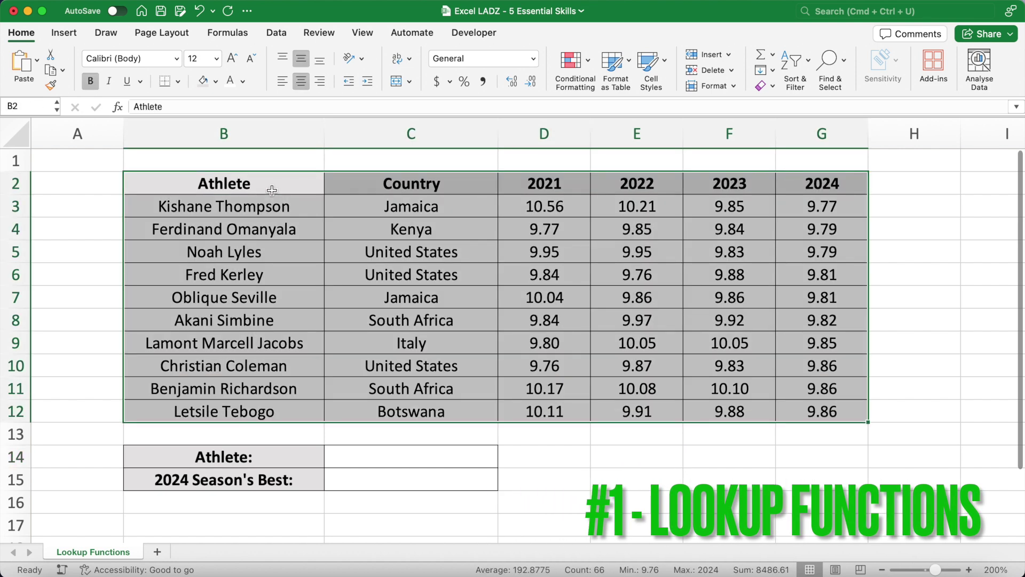
pyautogui.moveTo(267, 183); pyautogui.dragTo(297, 411)
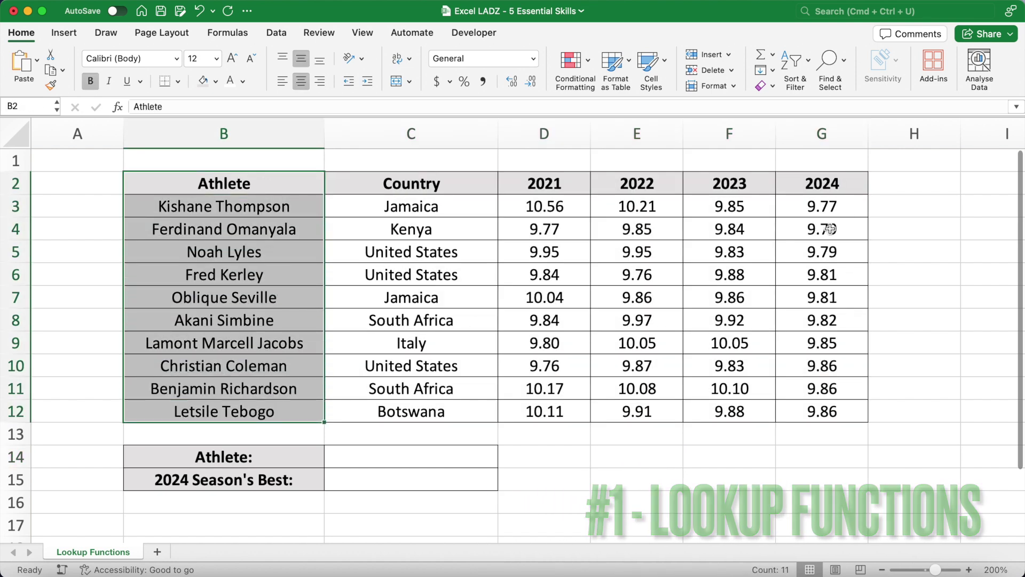
pyautogui.moveTo(841, 183); pyautogui.dragTo(840, 409)
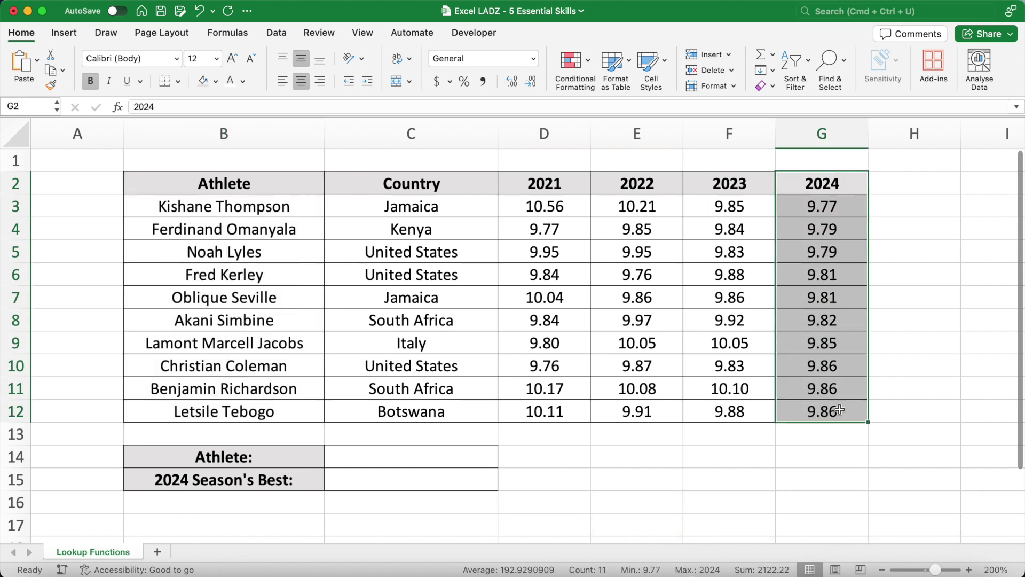
pyautogui.moveTo(627, 461)
pyautogui.mouseDown()
pyautogui.moveTo(632, 413)
pyautogui.moveTo(627, 460)
pyautogui.mouseUp()
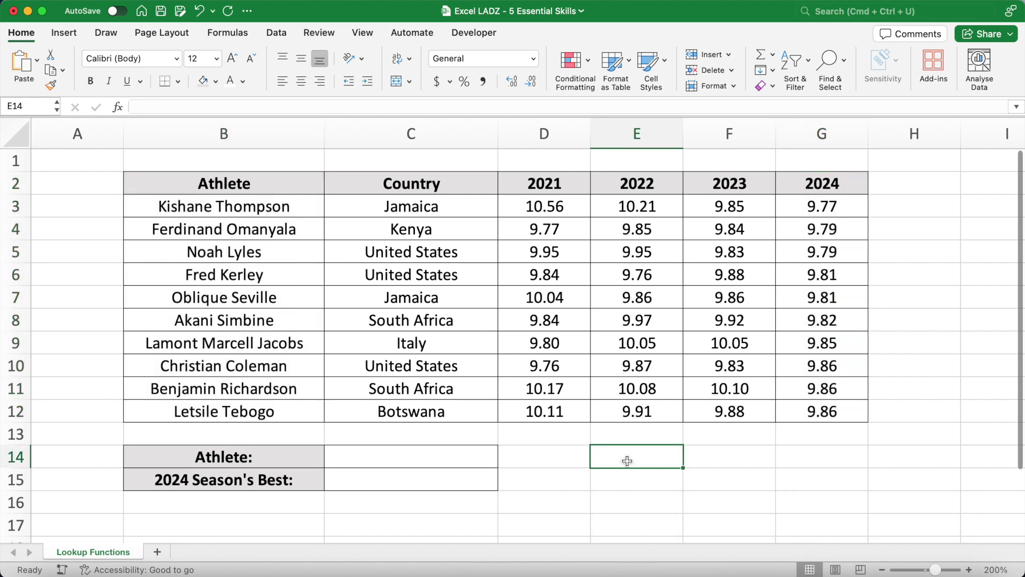
pyautogui.click(307, 256)
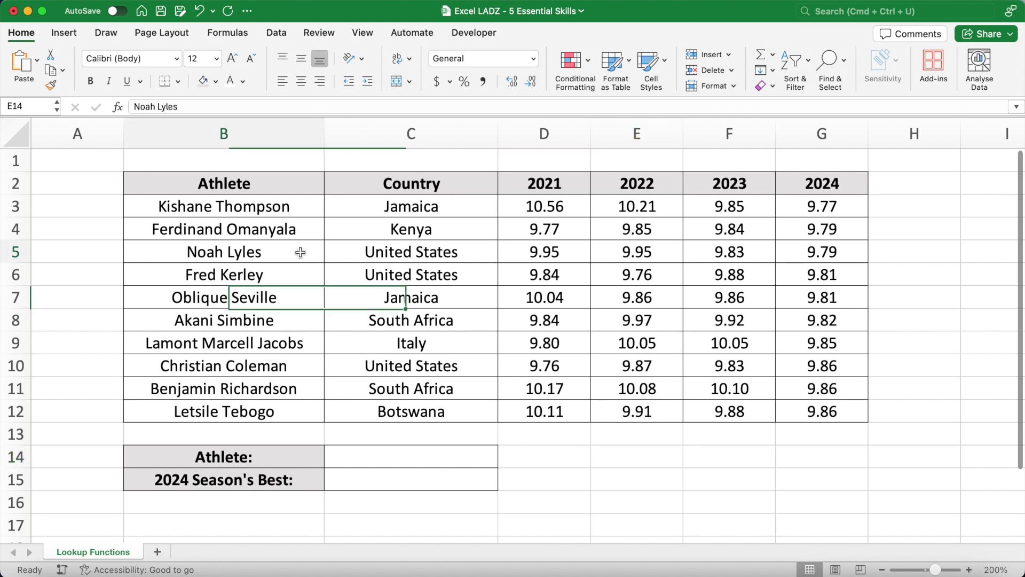
pyautogui.click(806, 251)
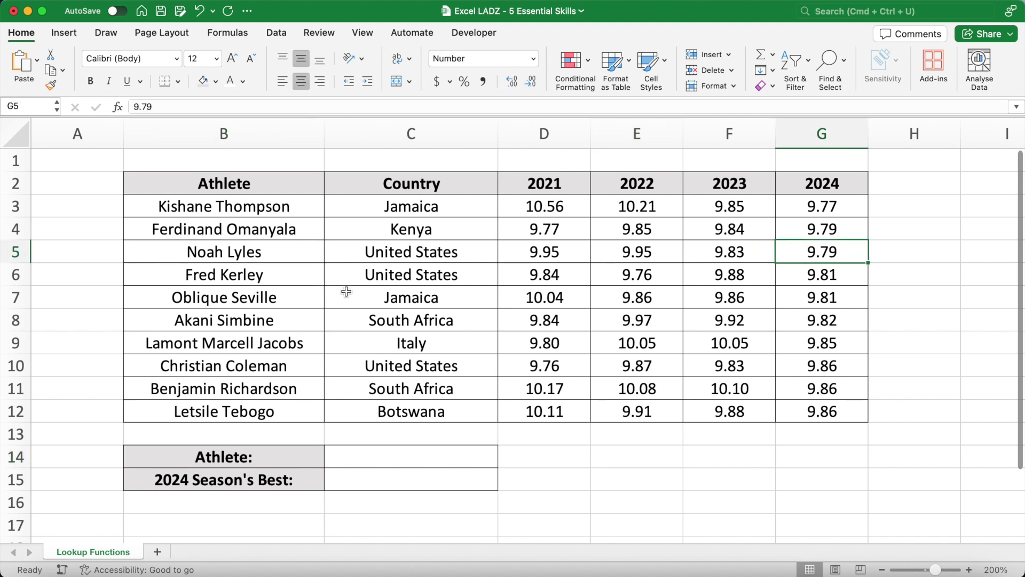
pyautogui.click(295, 273)
pyautogui.click(812, 274)
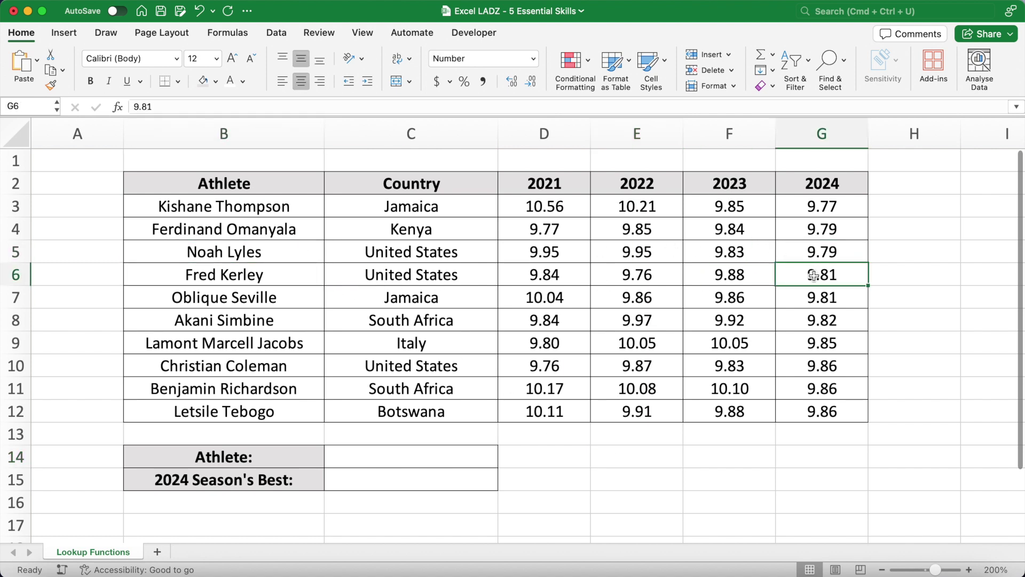
pyautogui.click(460, 458)
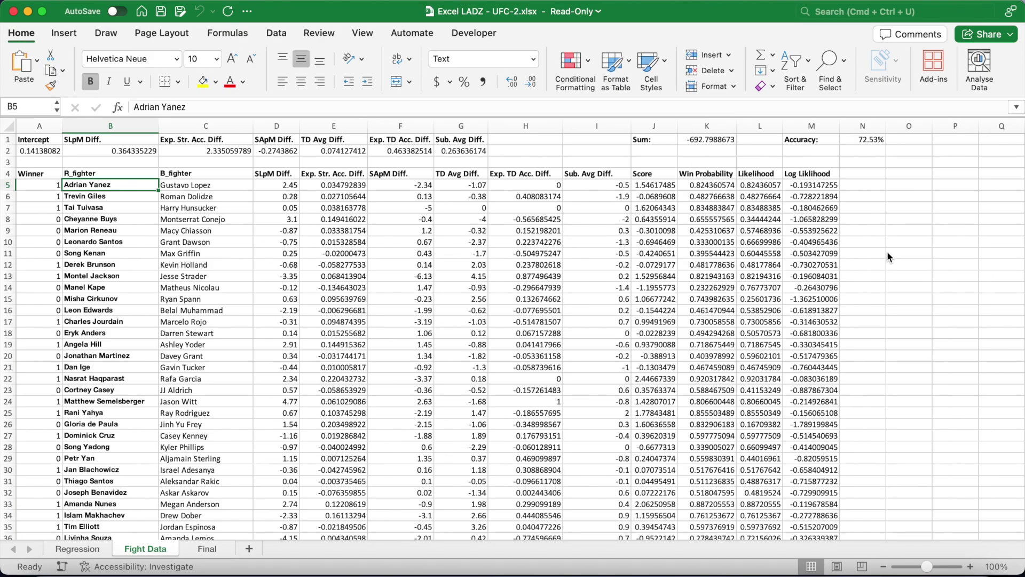
# Scroll down the UFC-2 Fight Data sheet past row 280 of fight scores and win probabilities.
pyautogui.scroll(-20, 887, 253)
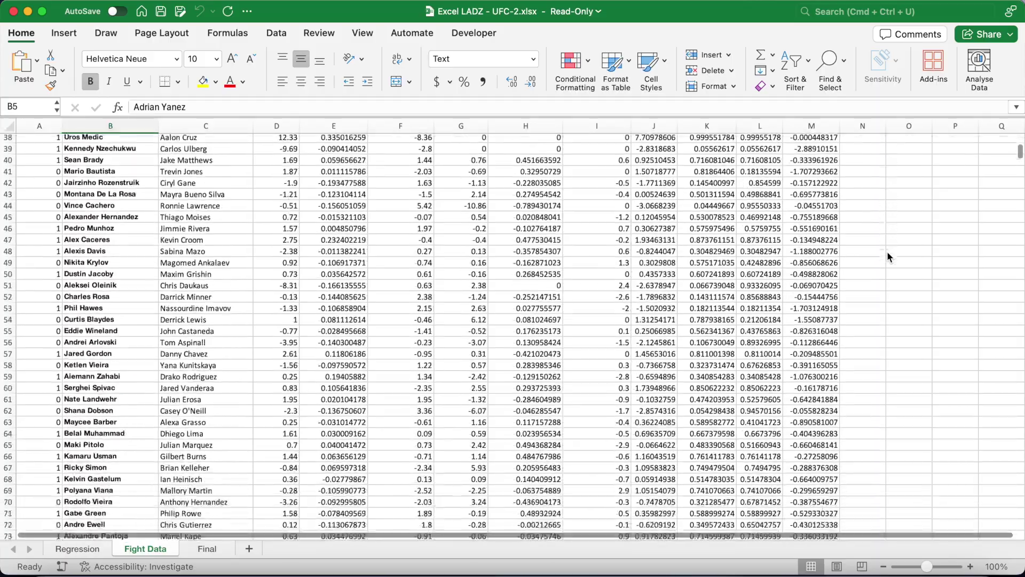
pyautogui.scroll(-20, 887, 255)
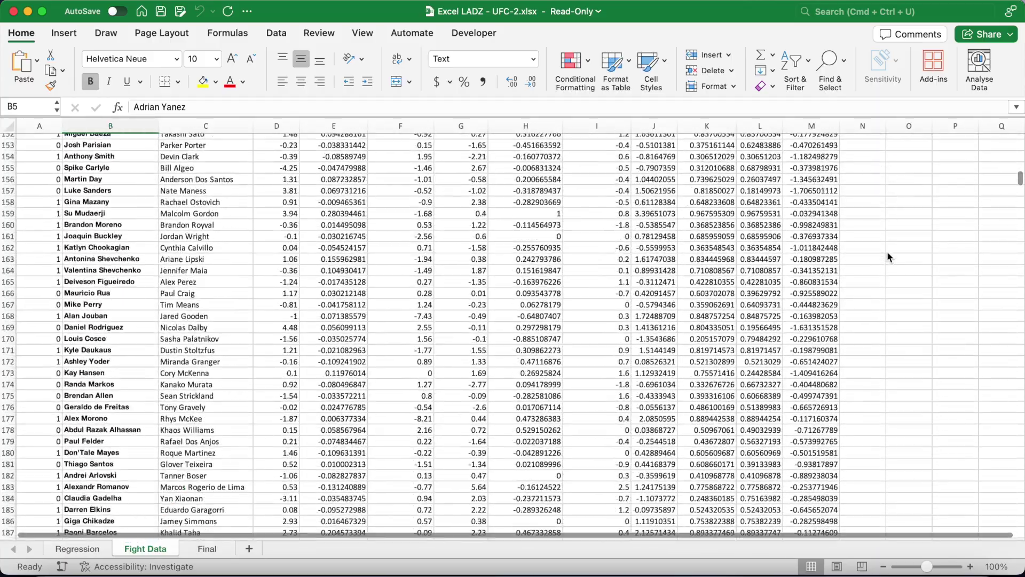
pyautogui.scroll(-20, 888, 256)
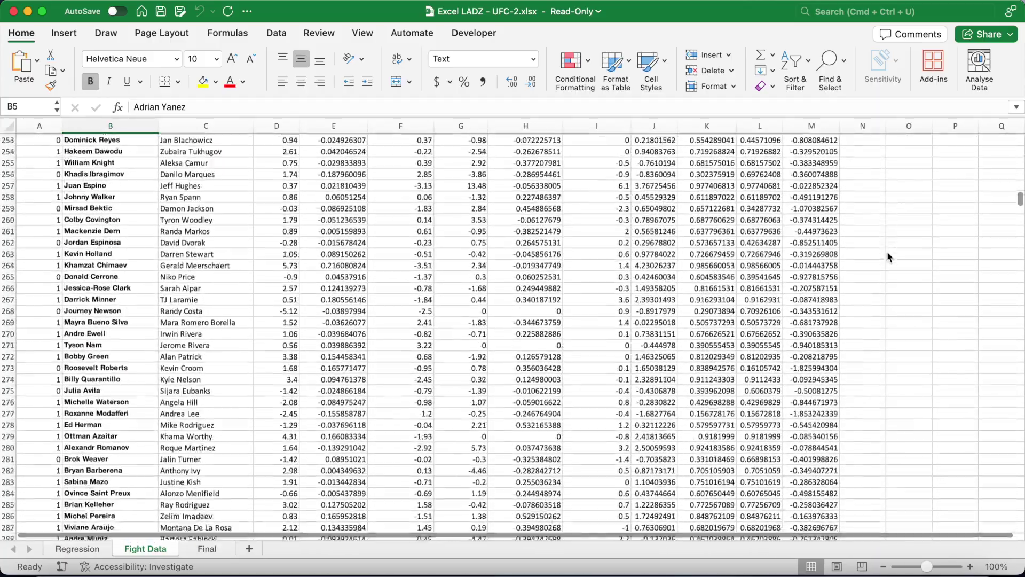
pyautogui.scroll(-15, 886, 251)
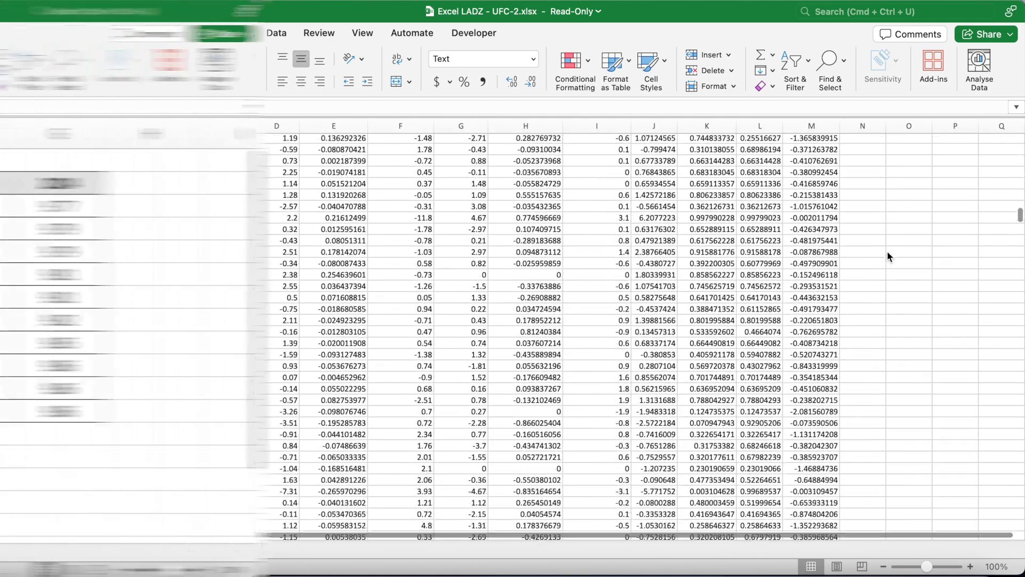
# Enter Christian Coleman in C14 and put =XLOOKUP(C14,B3:B12,G3:G12) in C15.
pyautogui.write('Christian')
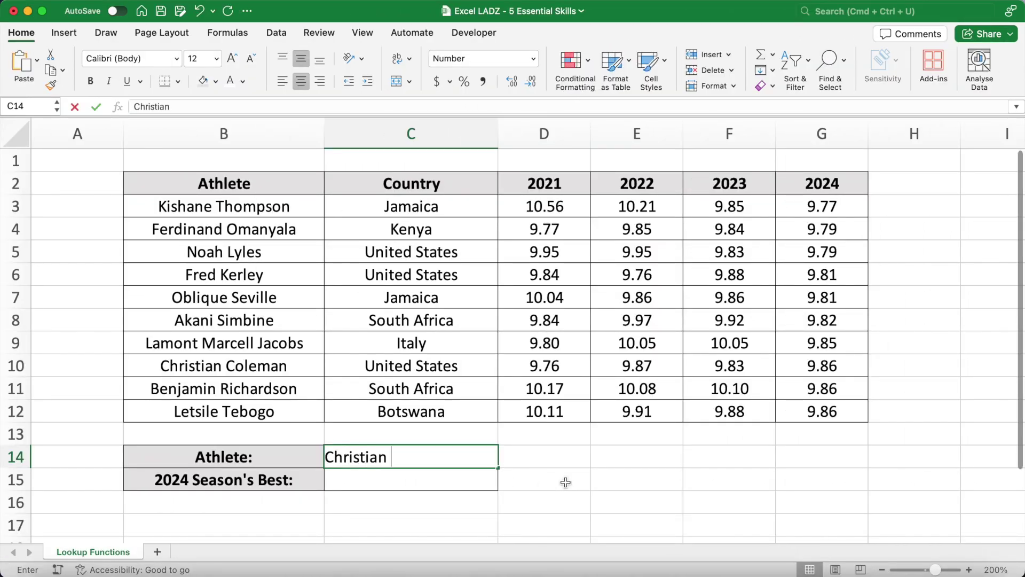
pyautogui.write(' Coleman')
pyautogui.press('Return')
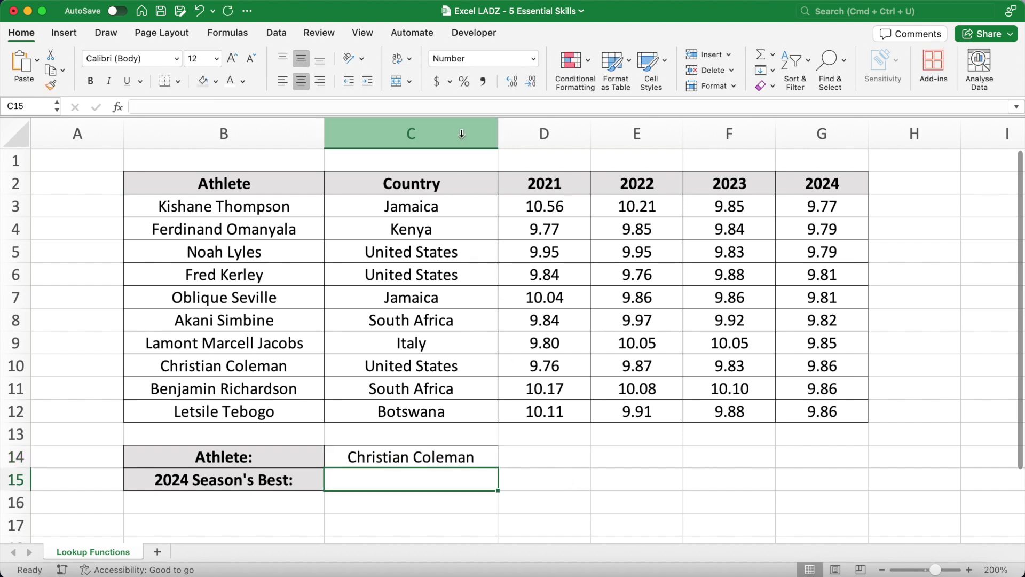
pyautogui.click(452, 105)
pyautogui.write('=')
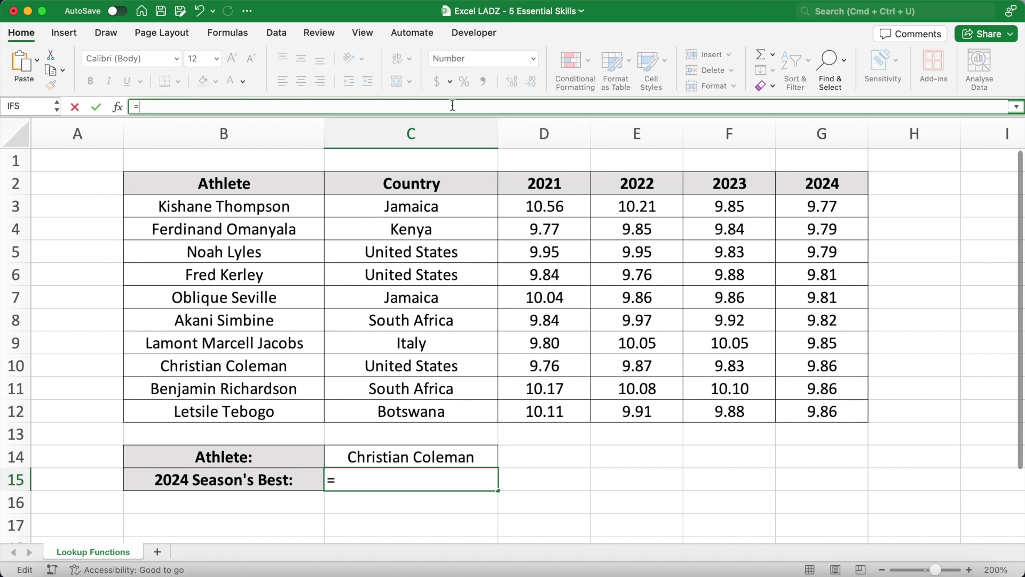
pyautogui.write('XLOOKUP(')
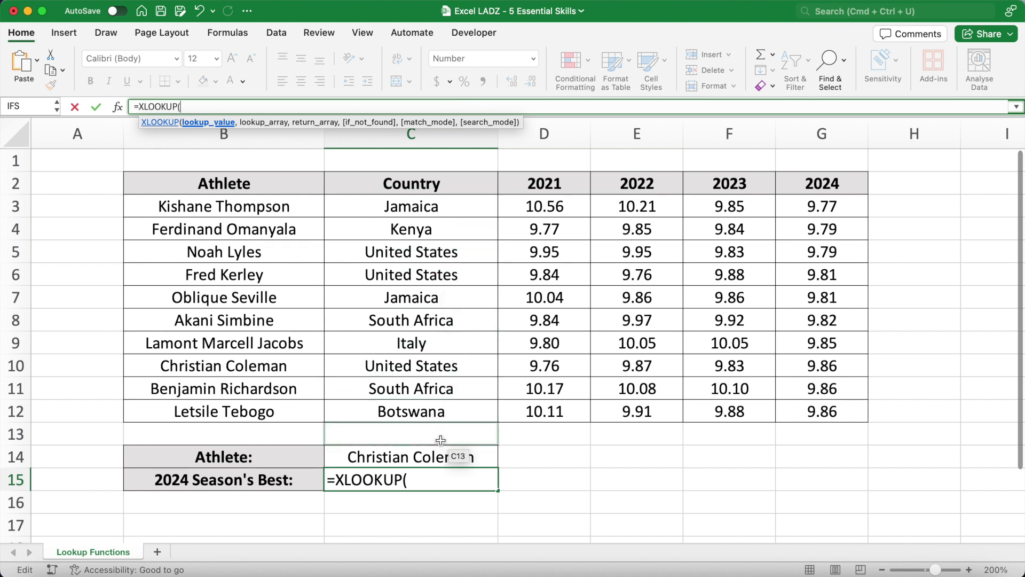
pyautogui.click(436, 455)
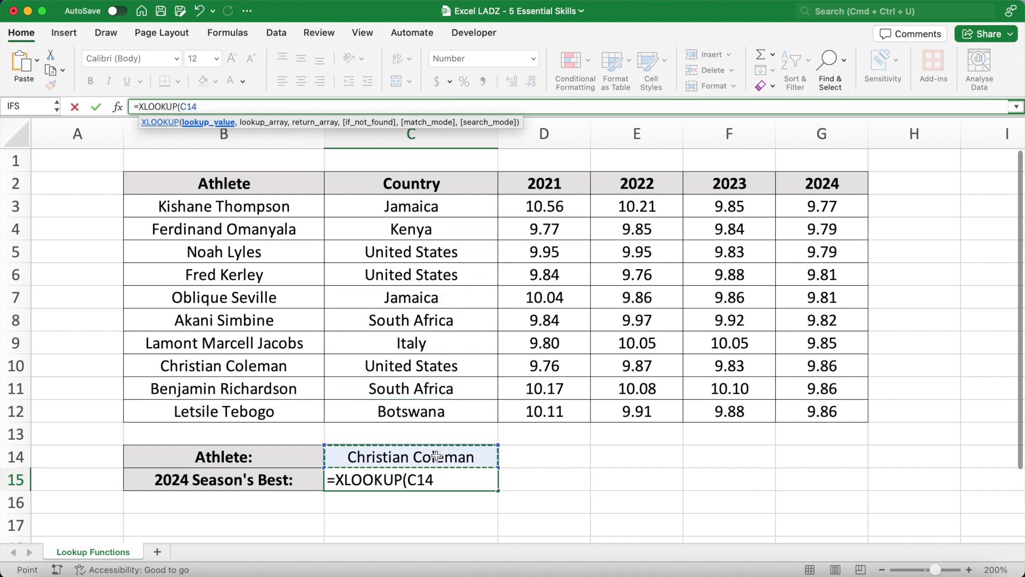
pyautogui.write(',')
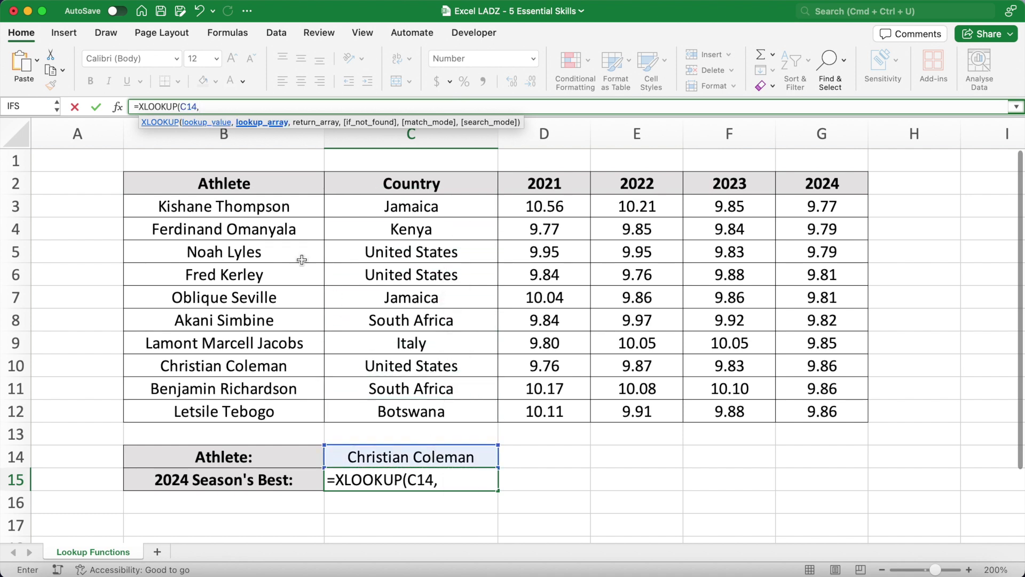
pyautogui.moveTo(277, 209); pyautogui.dragTo(279, 409)
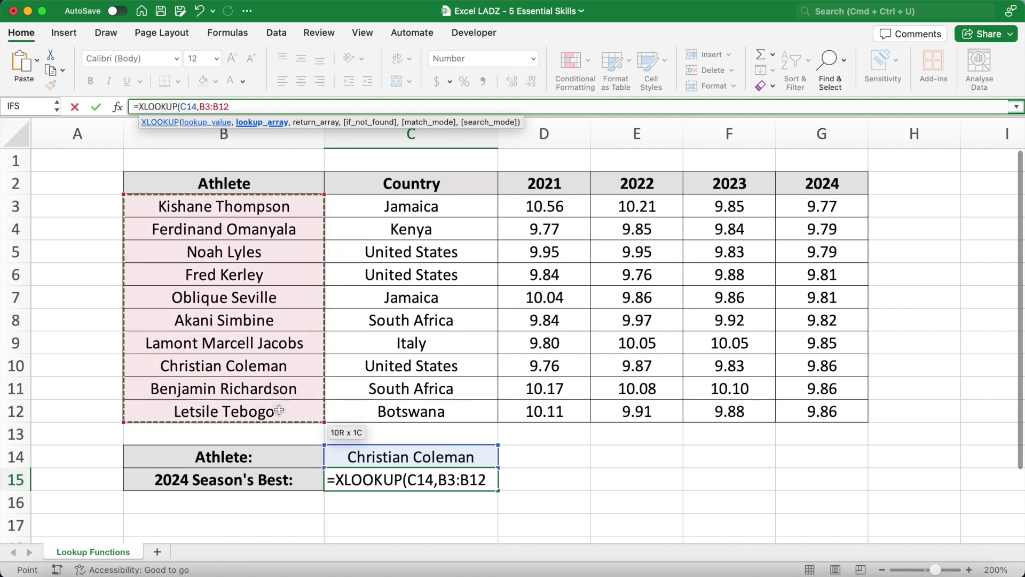
pyautogui.write(',')
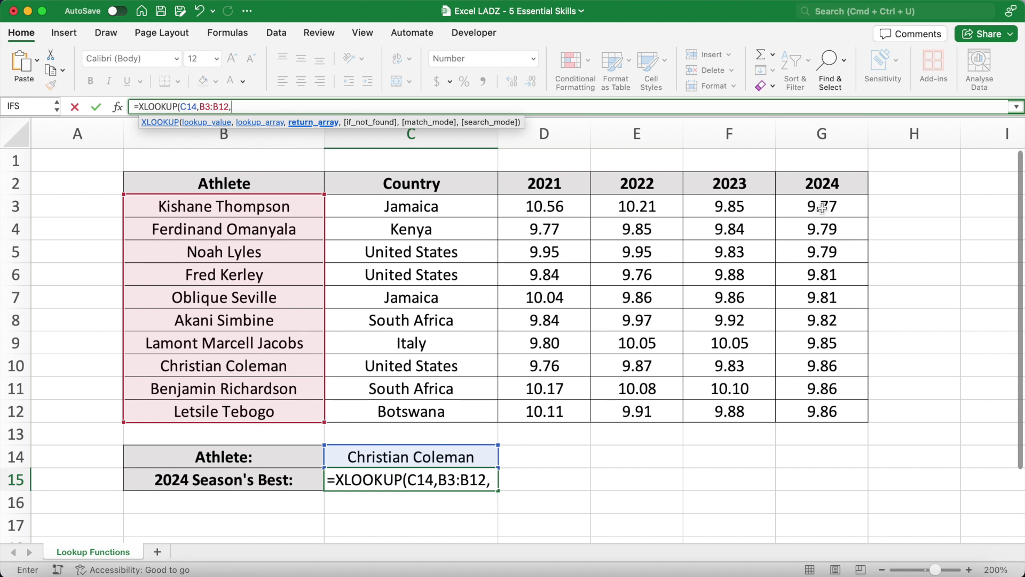
pyautogui.moveTo(822, 208); pyautogui.dragTo(820, 411)
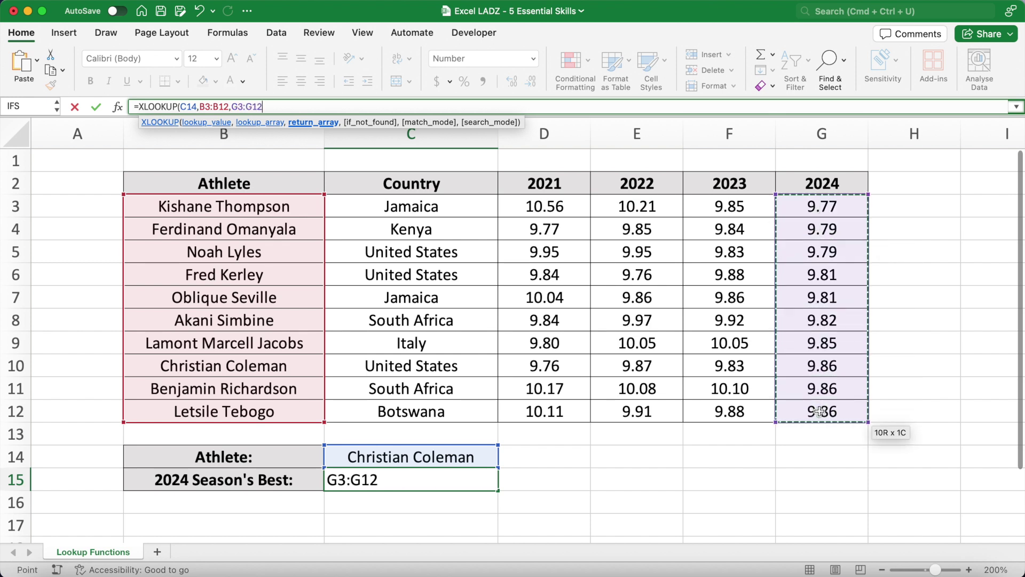
pyautogui.write(')')
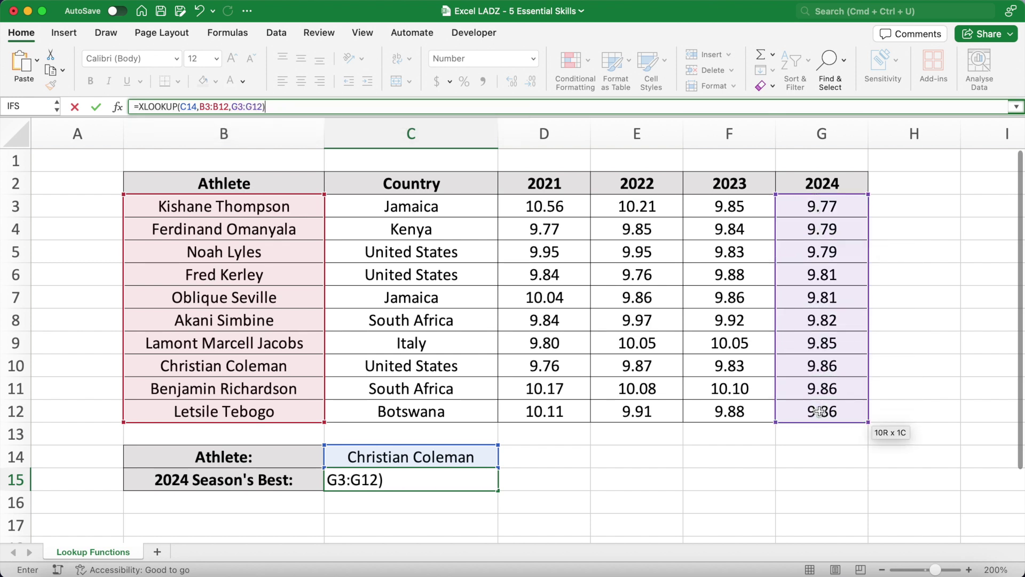
pyautogui.press('Return')
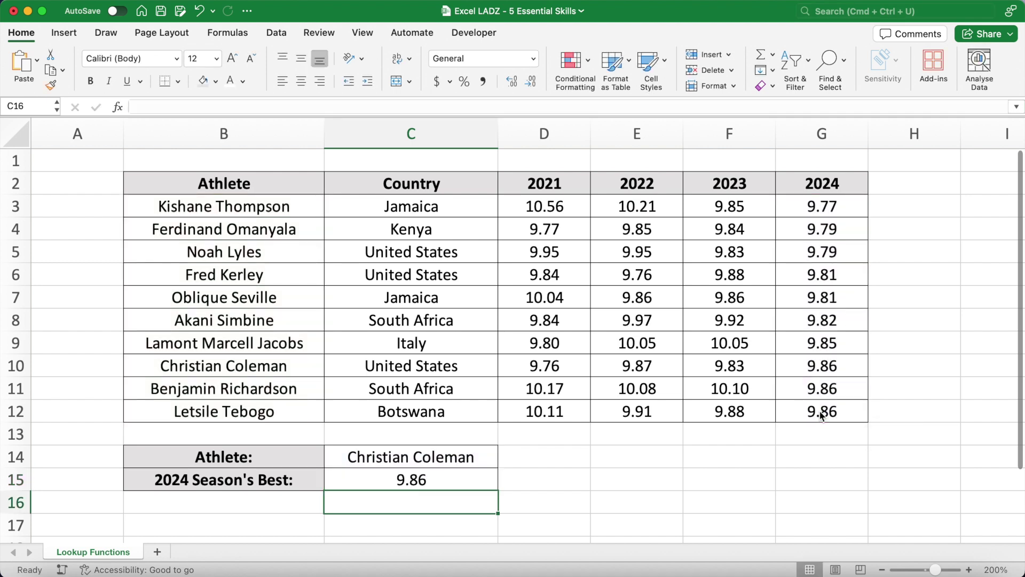
# Check the eighth athlete's 9.86 time, then change the athlete in C14 to Noah Lyles.
pyautogui.click(292, 362)
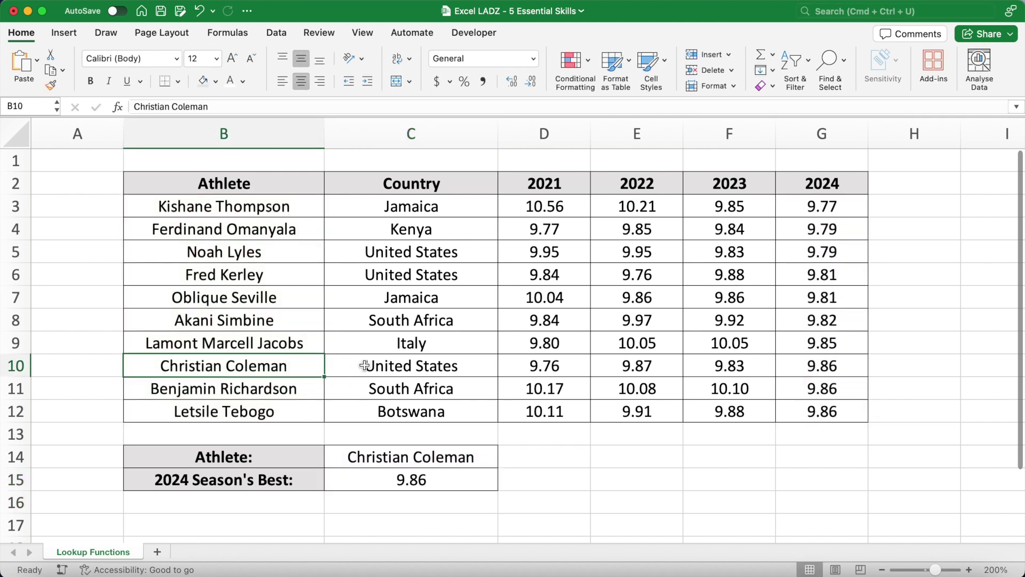
pyautogui.click(805, 365)
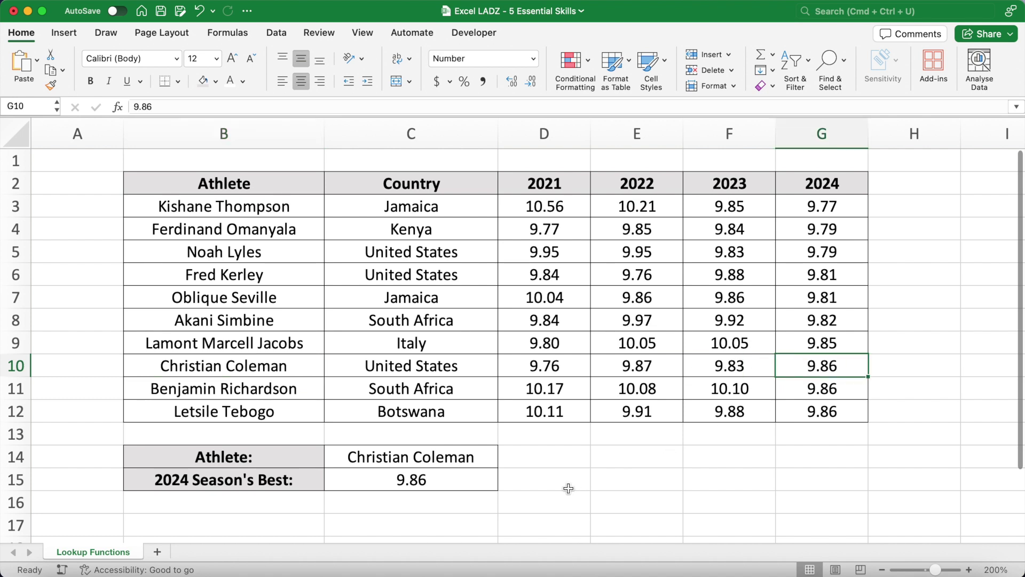
pyautogui.click(470, 457)
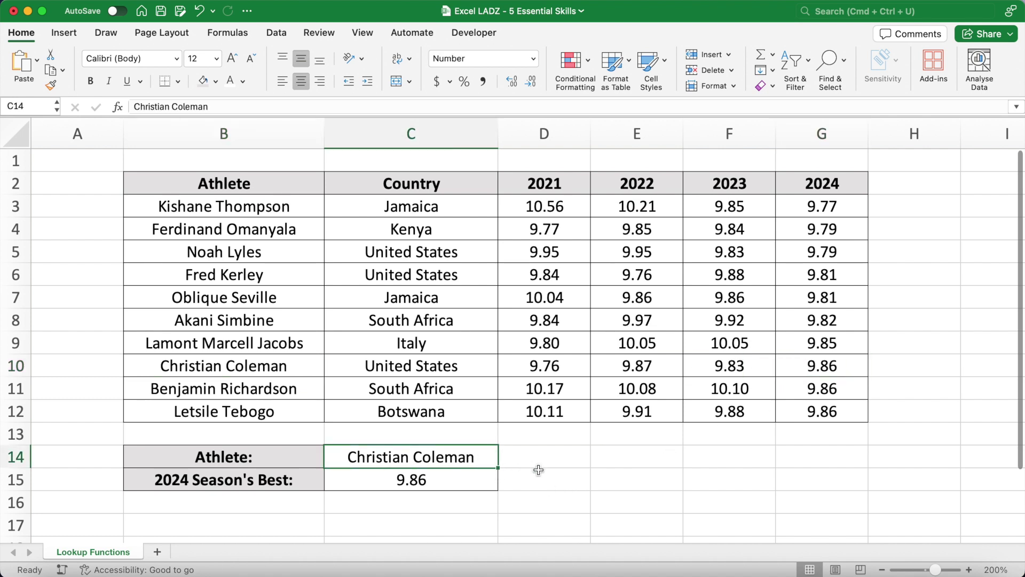
pyautogui.write('Noah Lyles')
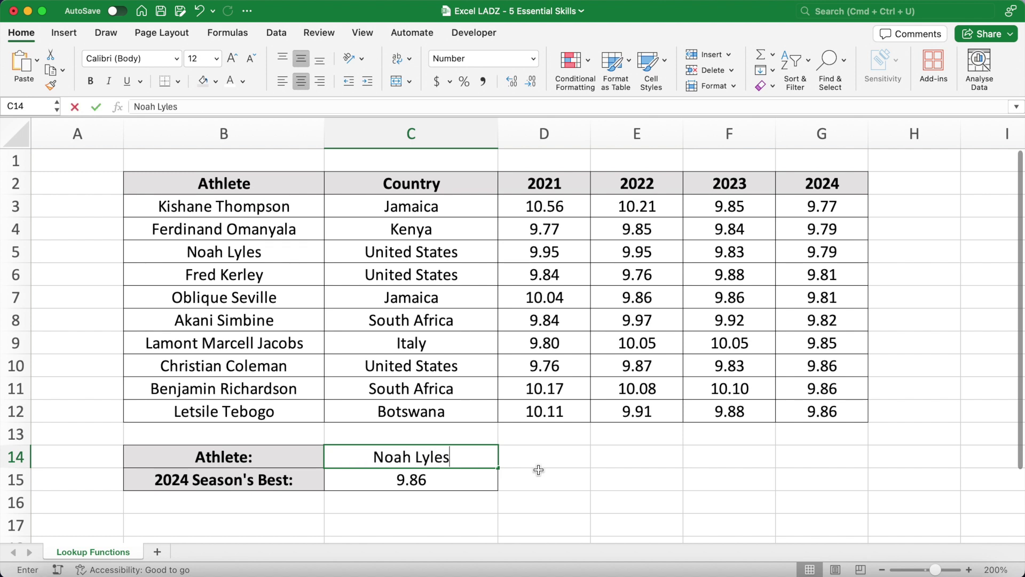
pyautogui.press('Return')
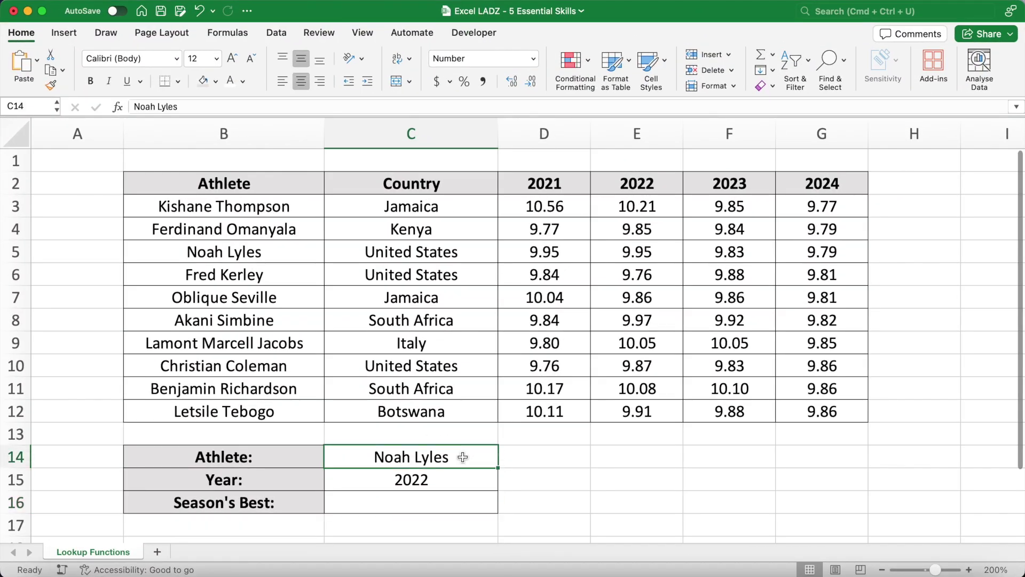
# Start an INDEX formula in C16 over the times D3:G12.
pyautogui.click(458, 479)
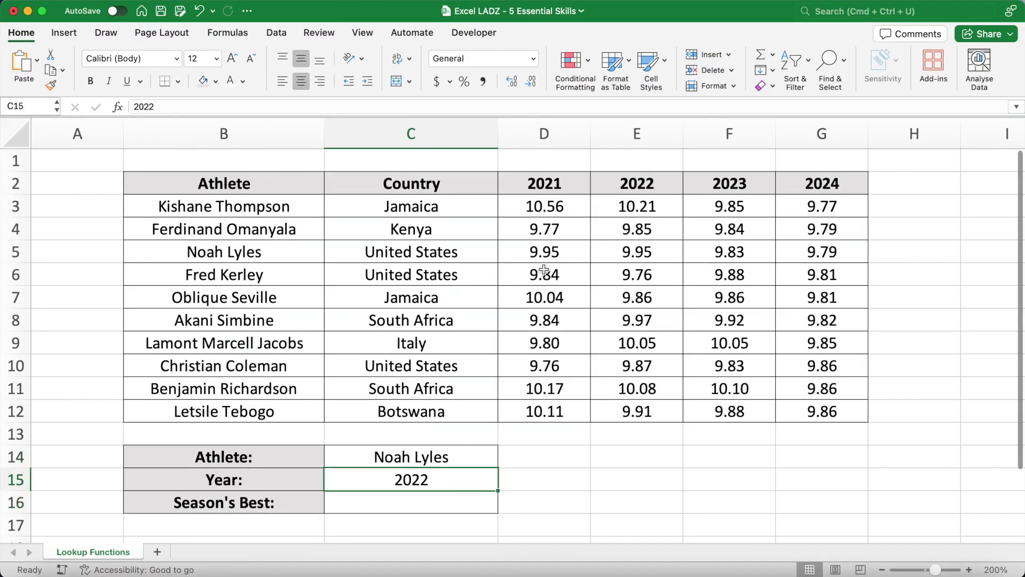
pyautogui.moveTo(542, 207); pyautogui.dragTo(826, 408)
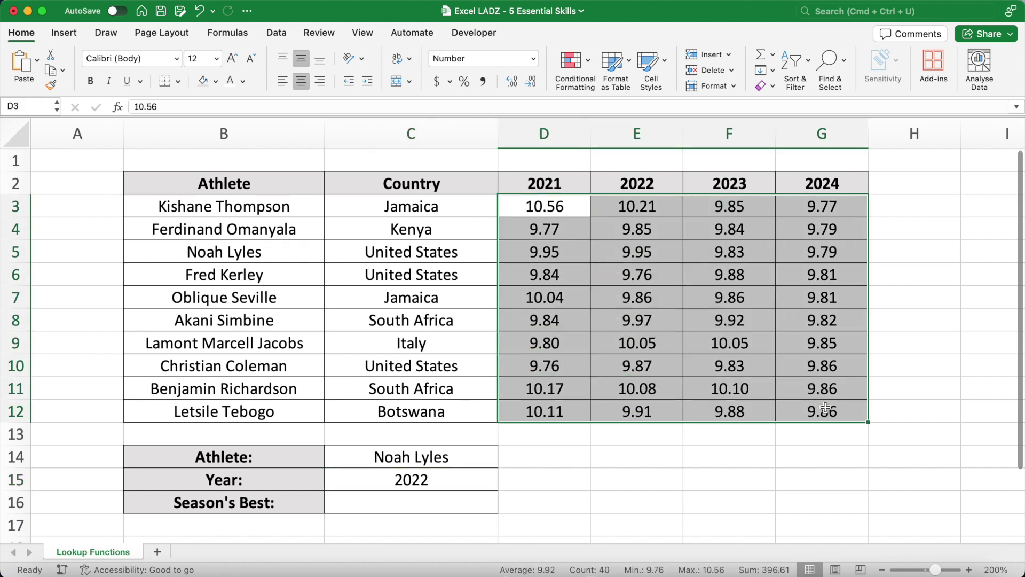
pyautogui.click(440, 504)
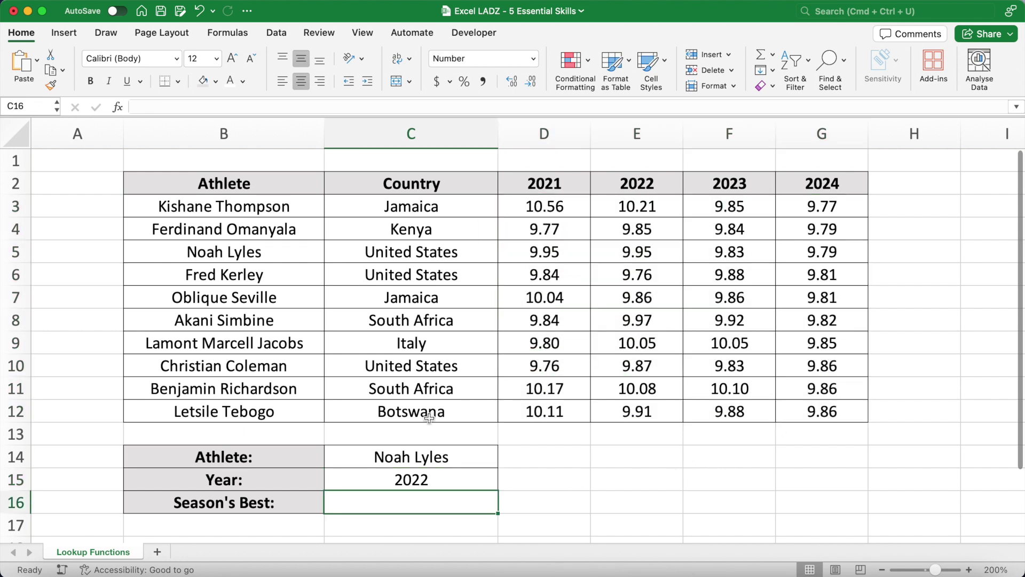
pyautogui.click(368, 107)
pyautogui.write('=')
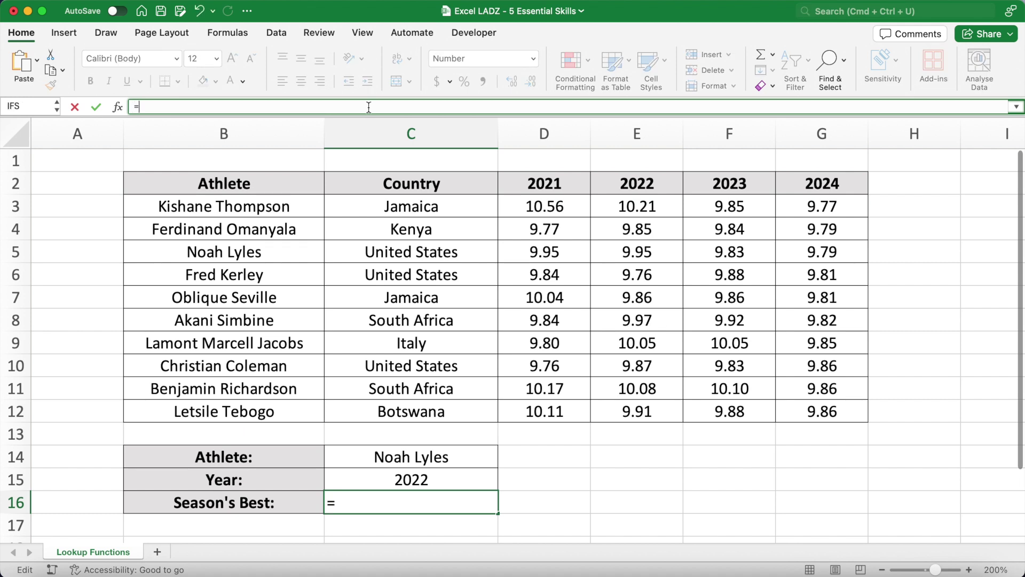
pyautogui.write('INDEX(')
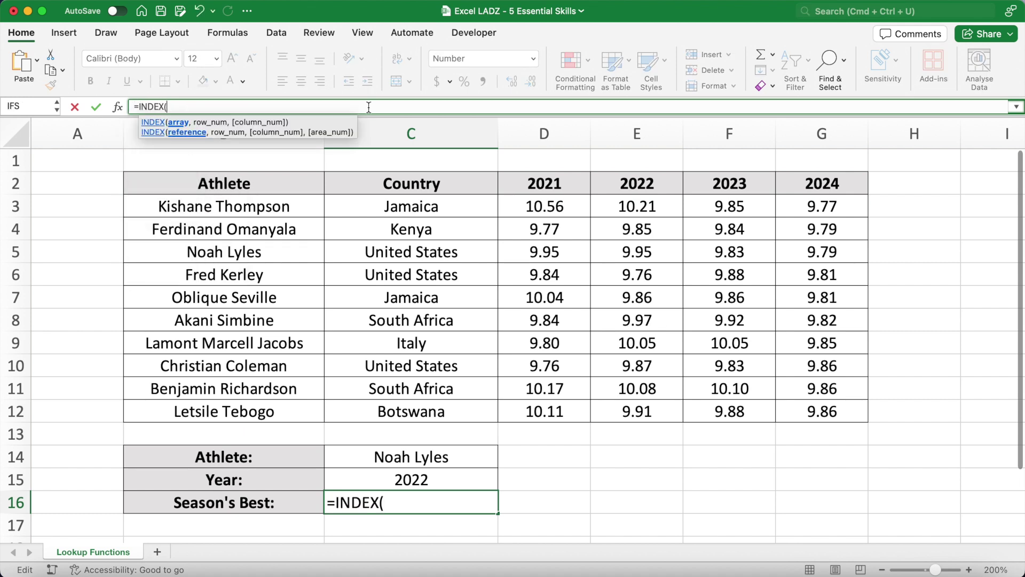
pyautogui.moveTo(537, 211); pyautogui.dragTo(820, 414)
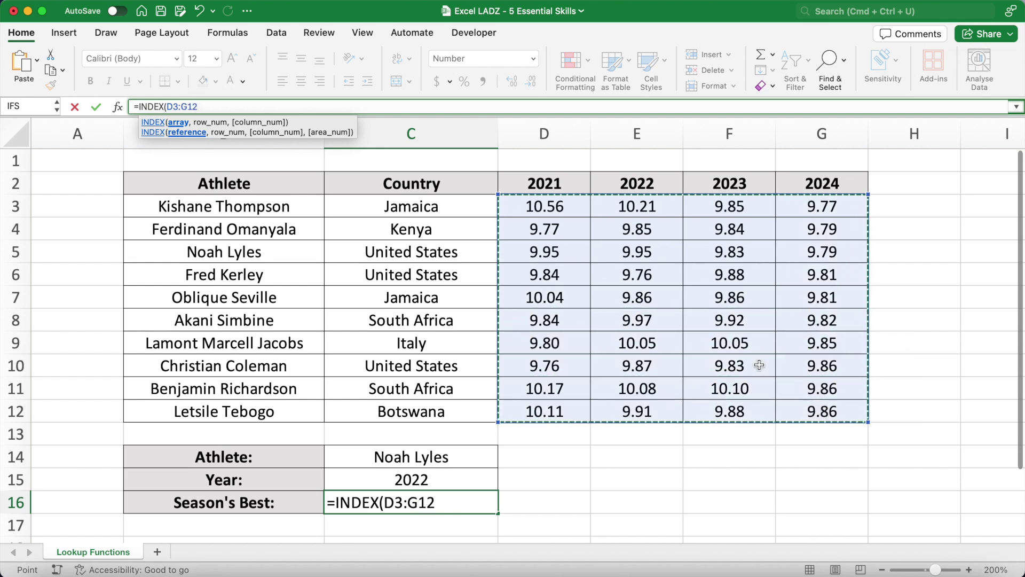
pyautogui.write(',')
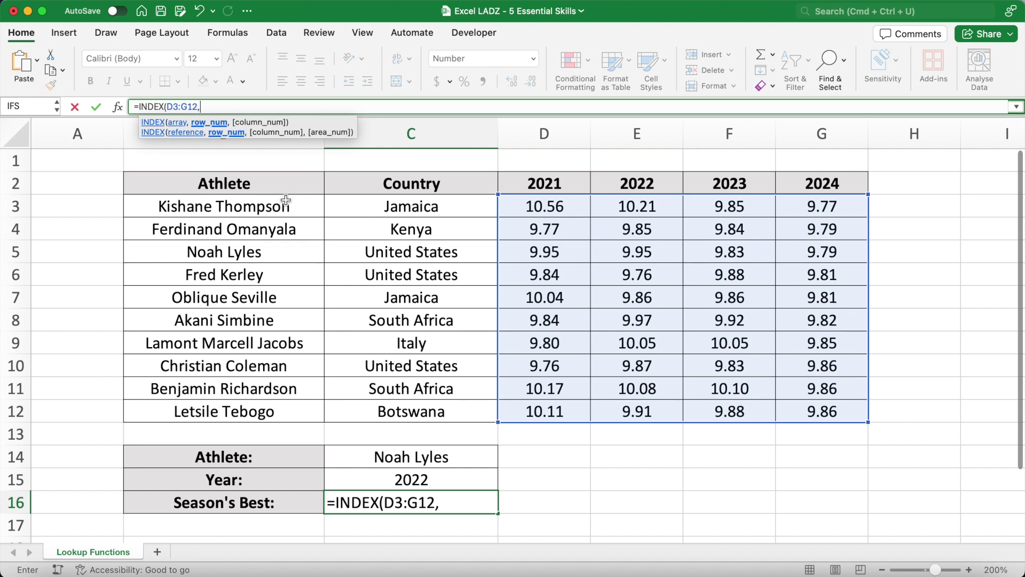
# Add MATCH(C14,B3:B12,0) as the INDEX row argument.
pyautogui.moveTo(286, 199); pyautogui.dragTo(286, 411)
pyautogui.doubleClick(221, 108)
pyautogui.write('MATCH')
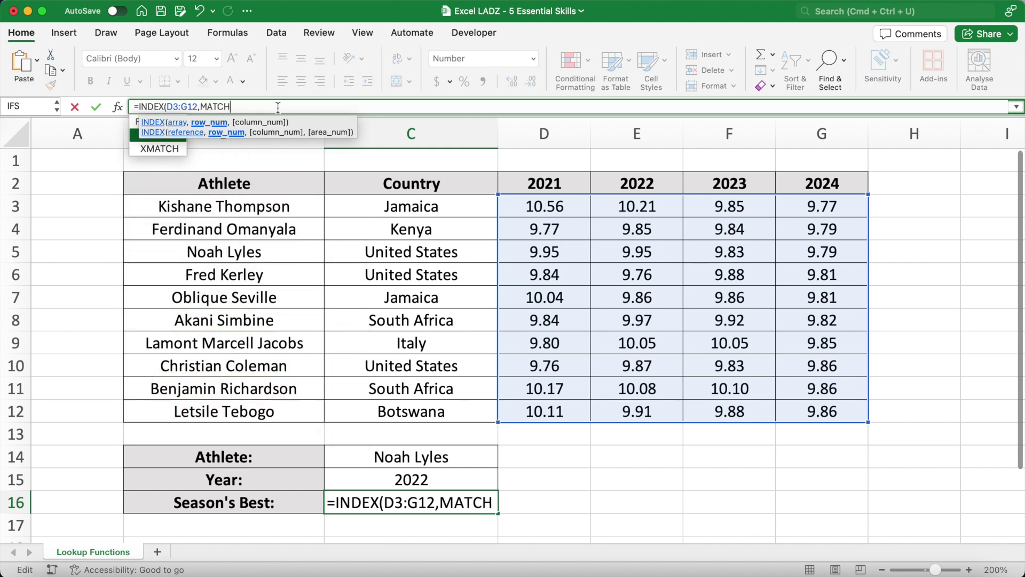
pyautogui.write('(')
pyautogui.click(452, 458)
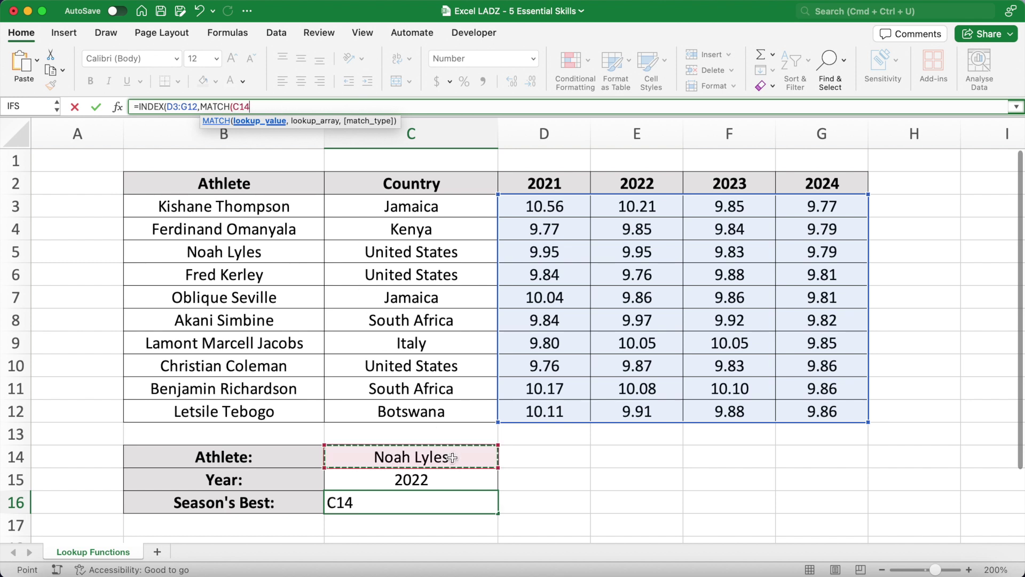
pyautogui.write(',')
pyautogui.moveTo(294, 208); pyautogui.dragTo(287, 403)
pyautogui.write(',')
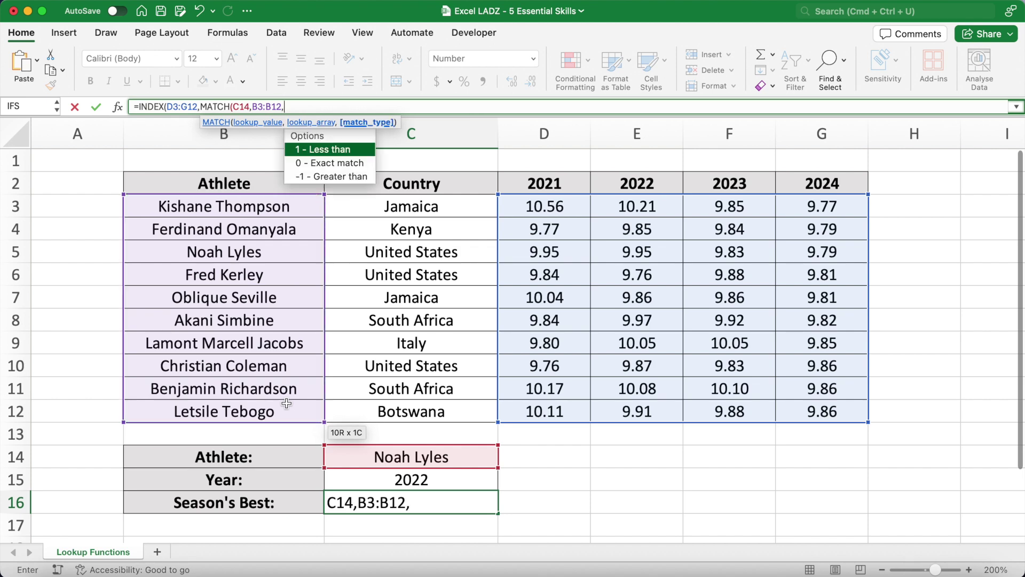
pyautogui.write('0),')
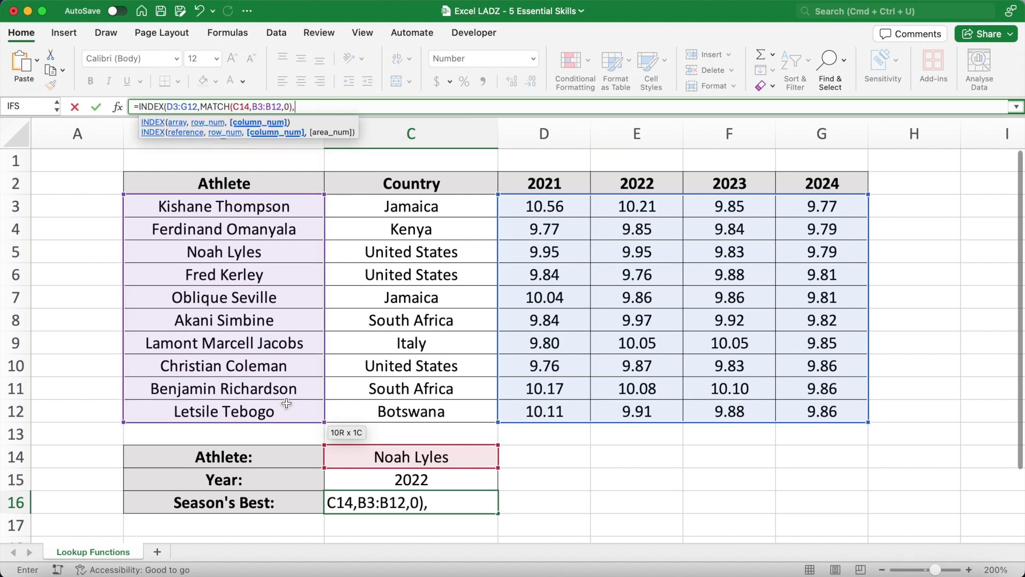
# Add MATCH(C15,D2:G2,0) as the column argument and enter the formula, returning 9.95.
pyautogui.moveTo(539, 192); pyautogui.dragTo(827, 179)
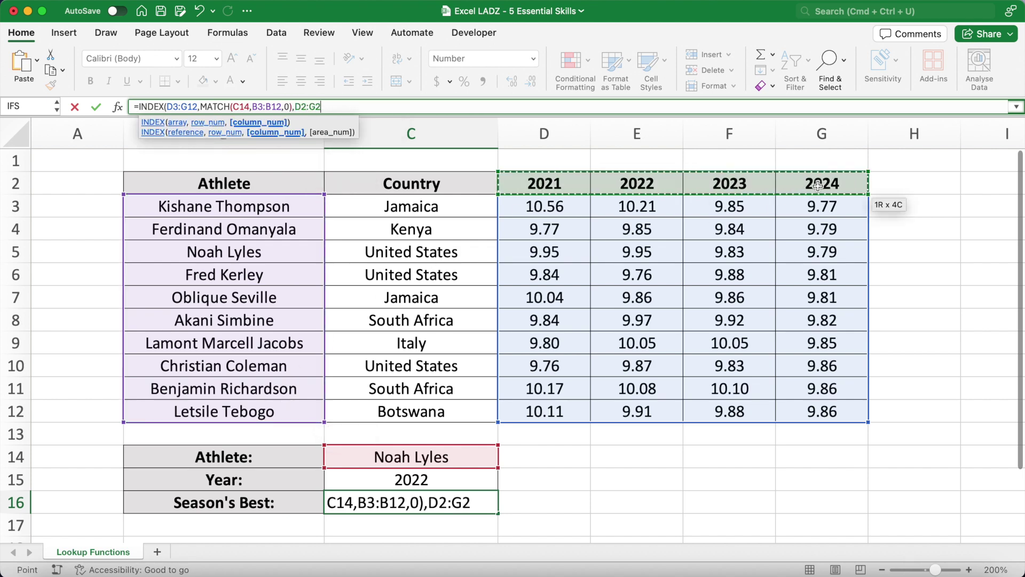
pyautogui.doubleClick(310, 106)
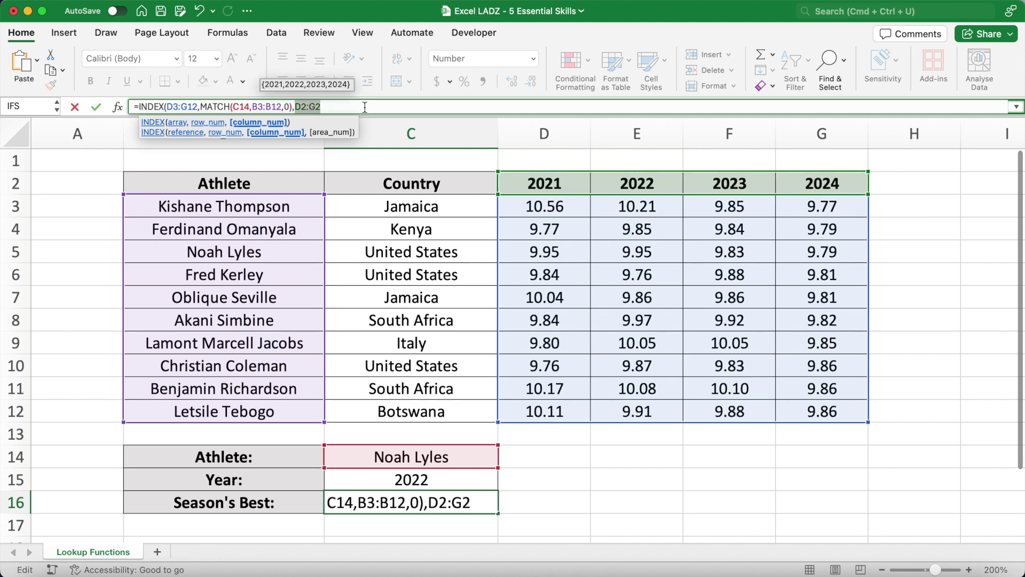
pyautogui.write('MATCH(')
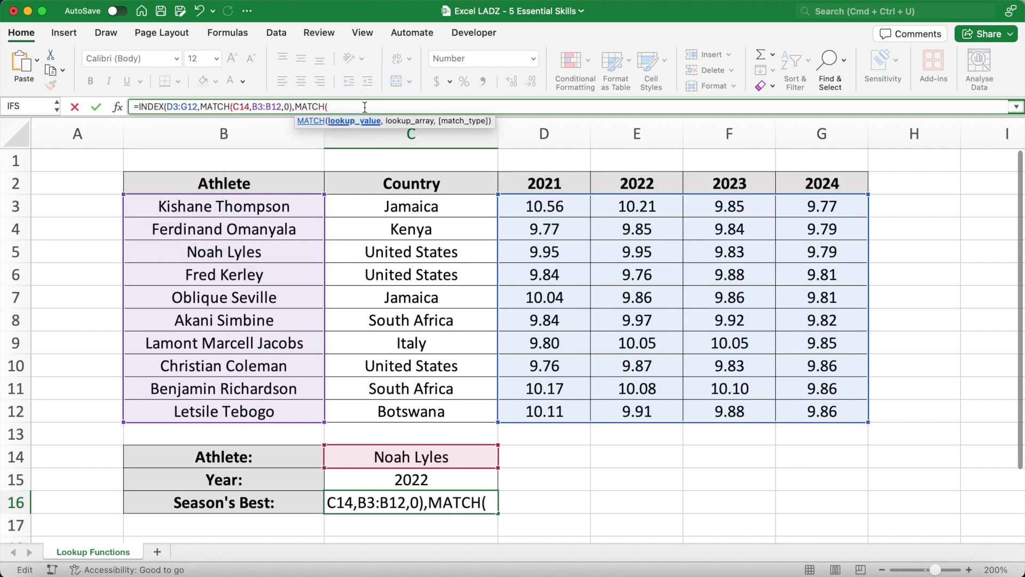
pyautogui.click(444, 480)
pyautogui.write(',')
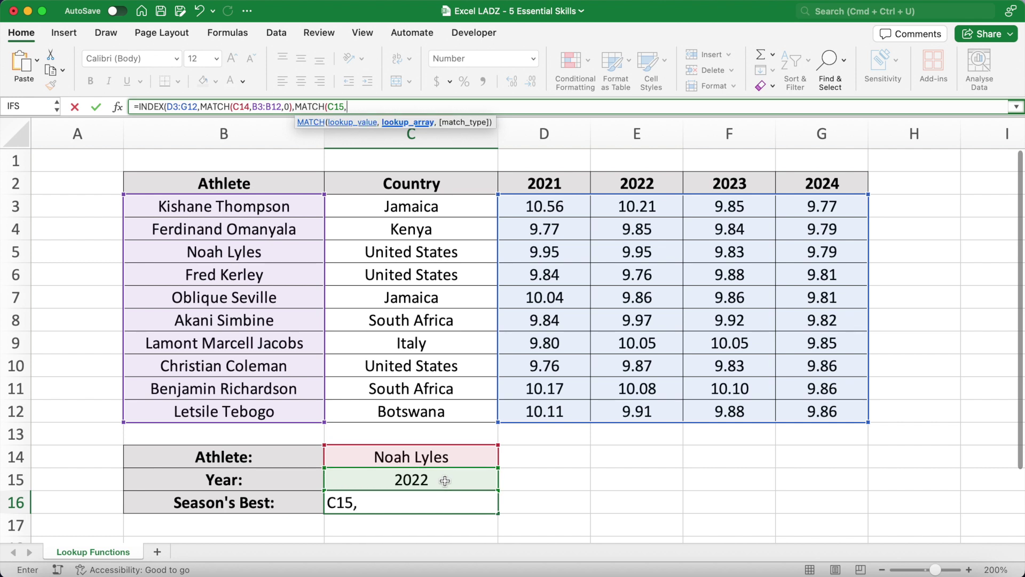
pyautogui.moveTo(576, 184); pyautogui.dragTo(820, 183)
pyautogui.write(',')
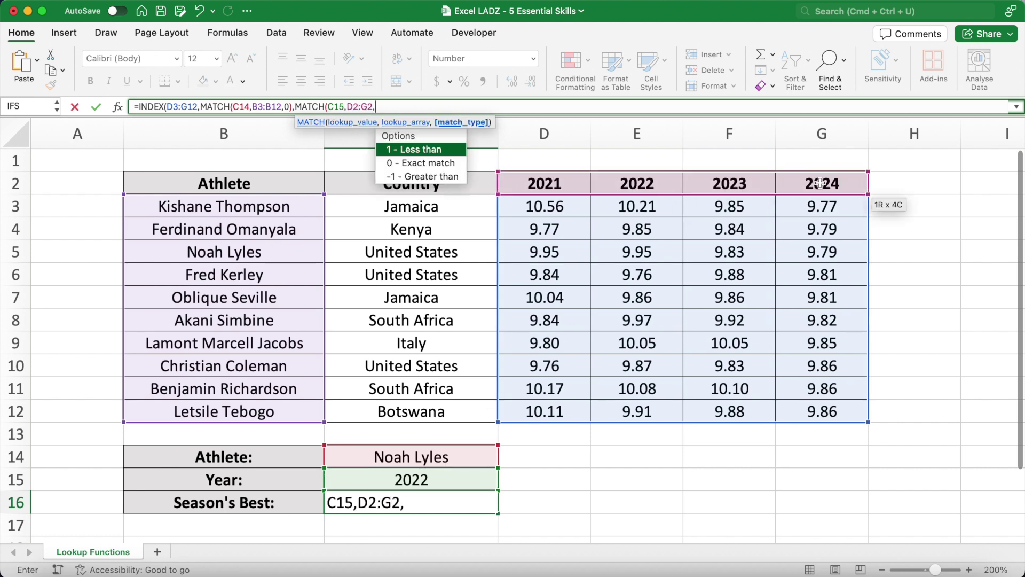
pyautogui.write('0)')
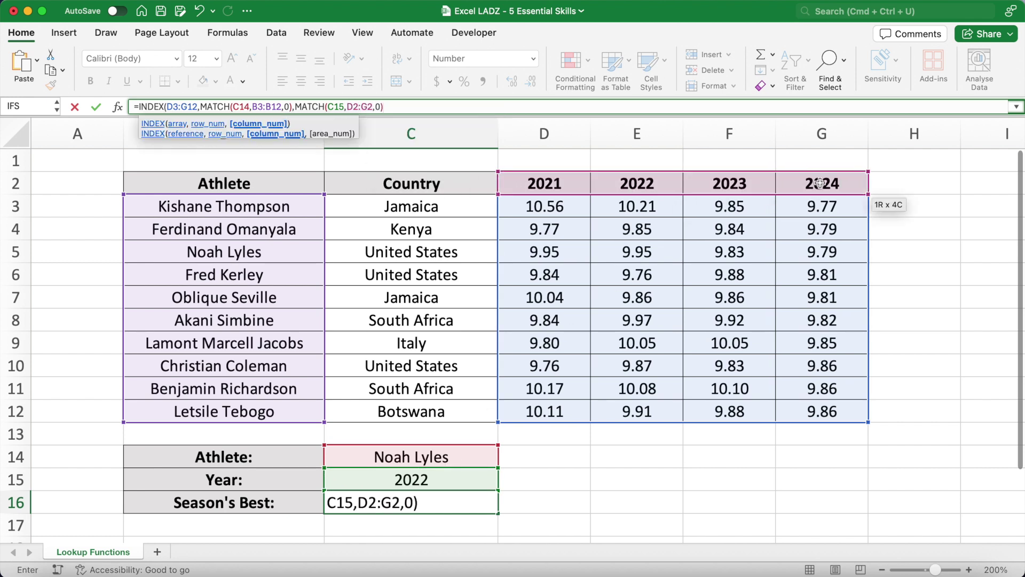
pyautogui.write(')')
pyautogui.press('Return')
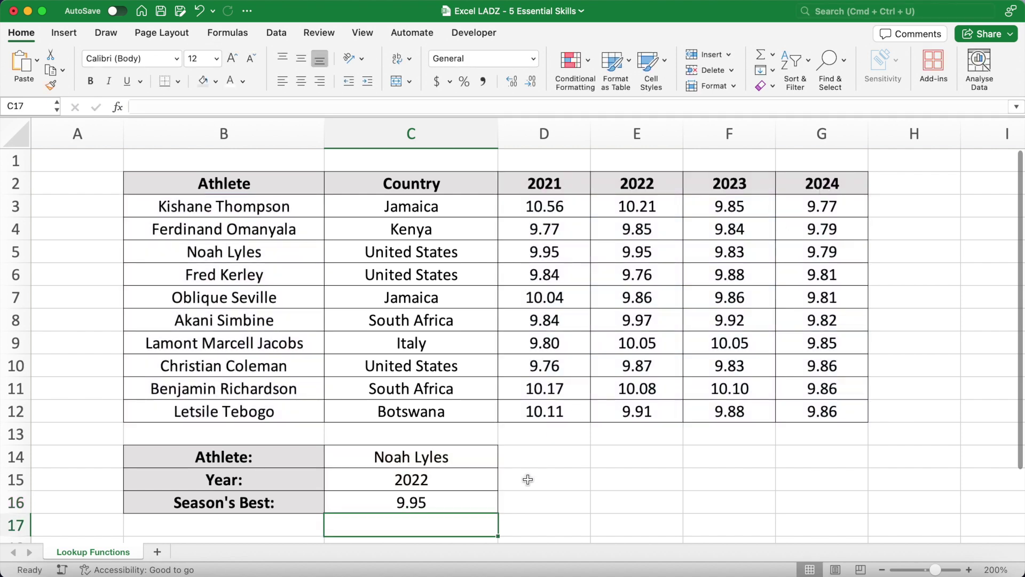
# Confirm the 9.95 result against the table, then change the Year in C15 to 2023.
pyautogui.click(476, 499)
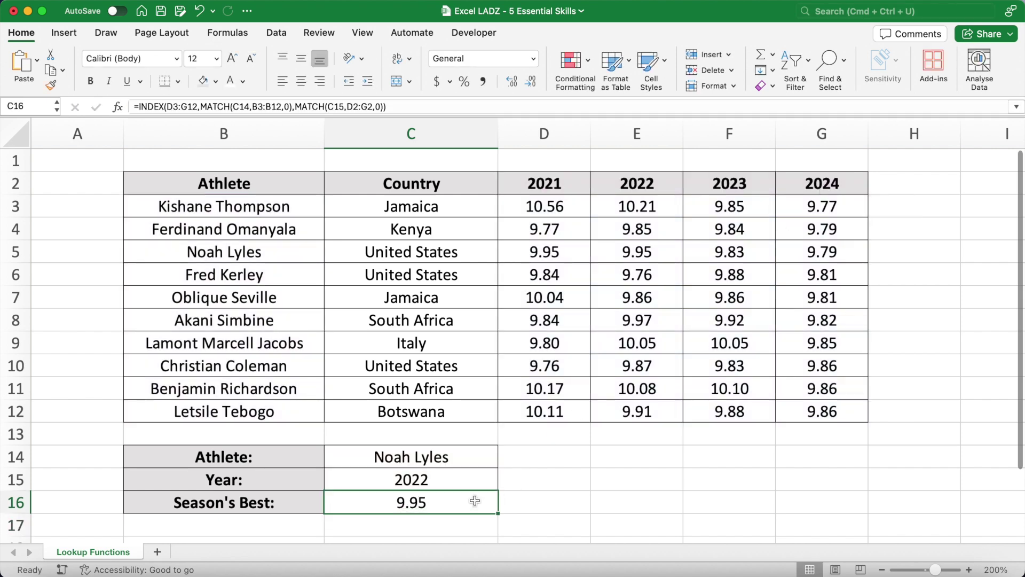
pyautogui.click(662, 251)
pyautogui.click(464, 488)
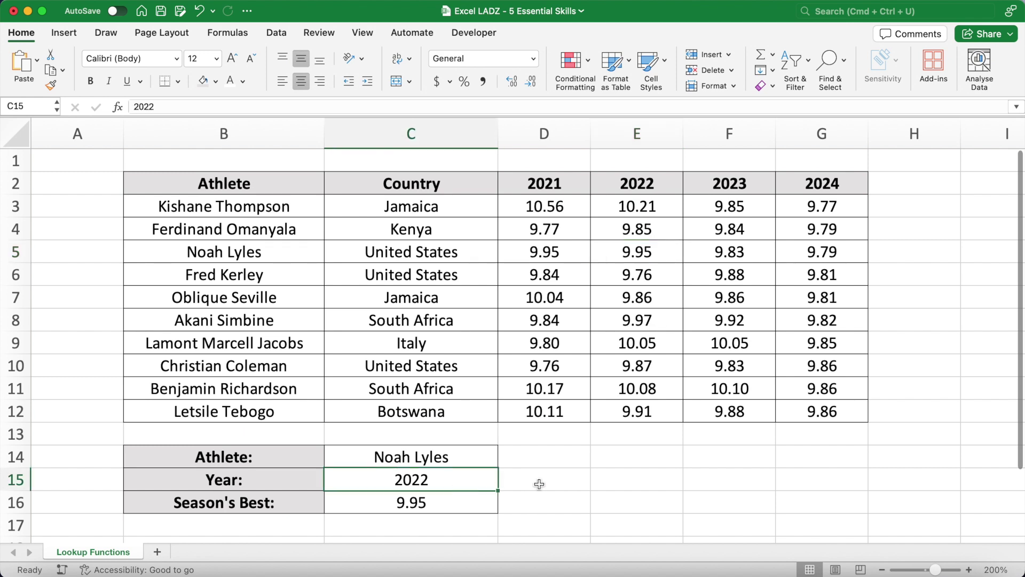
pyautogui.write('20')
pyautogui.press('Return')
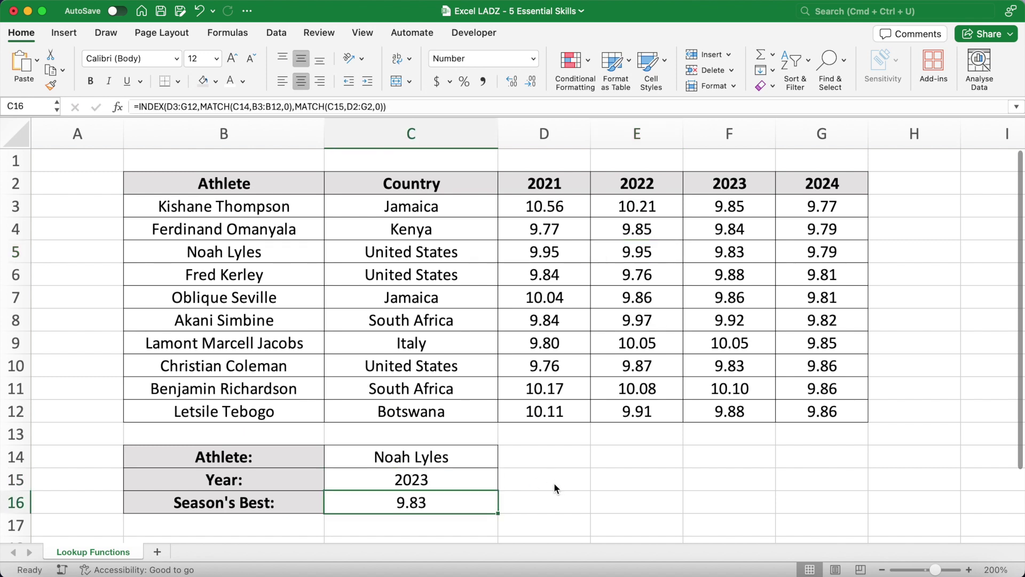
# Enter Kishane Thompson as the athlete in C14, giving a Season's Best of 9.85.
pyautogui.click(466, 458)
pyautogui.write('Kis')
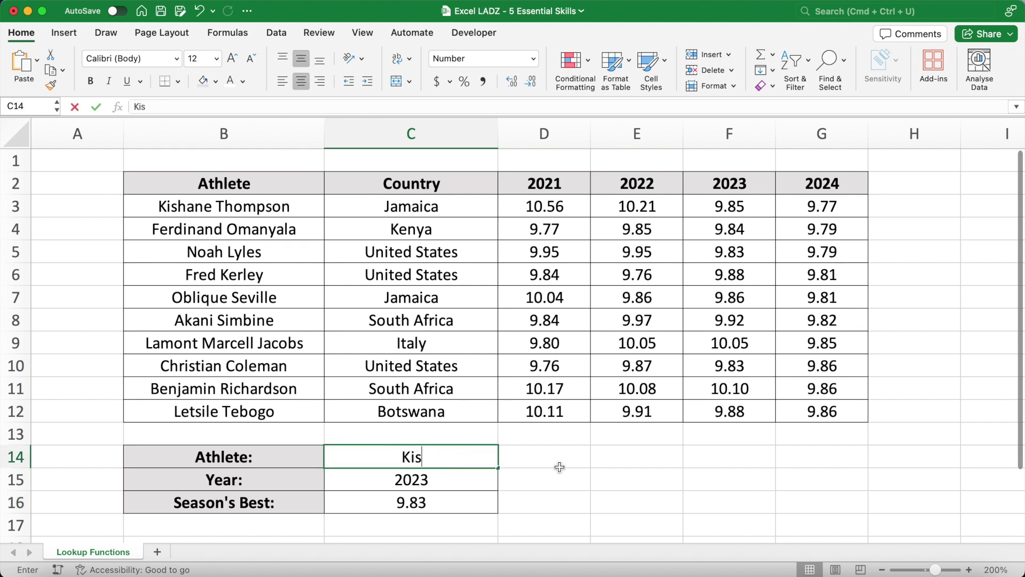
pyautogui.write('hane Thompson')
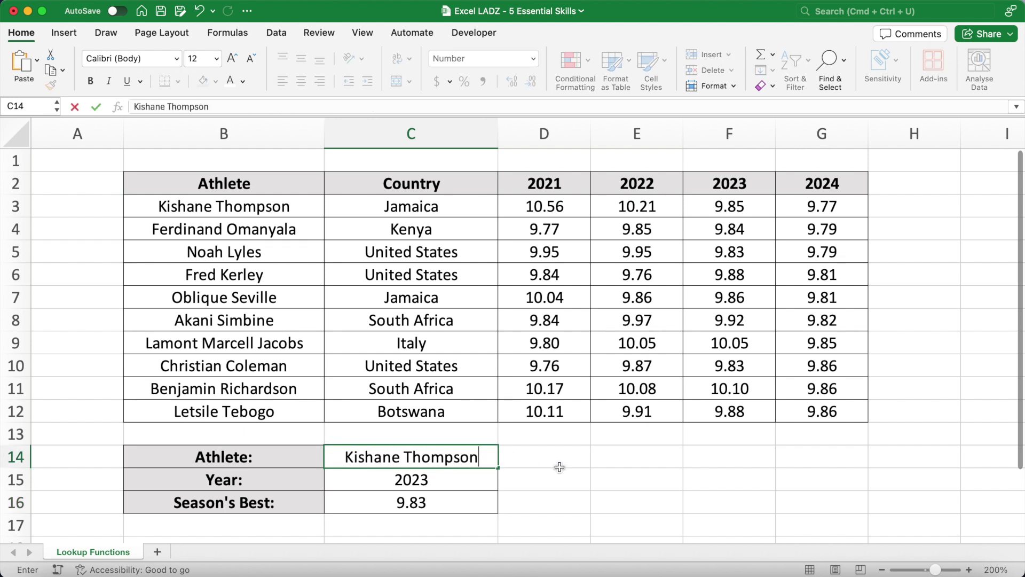
pyautogui.press('Return')
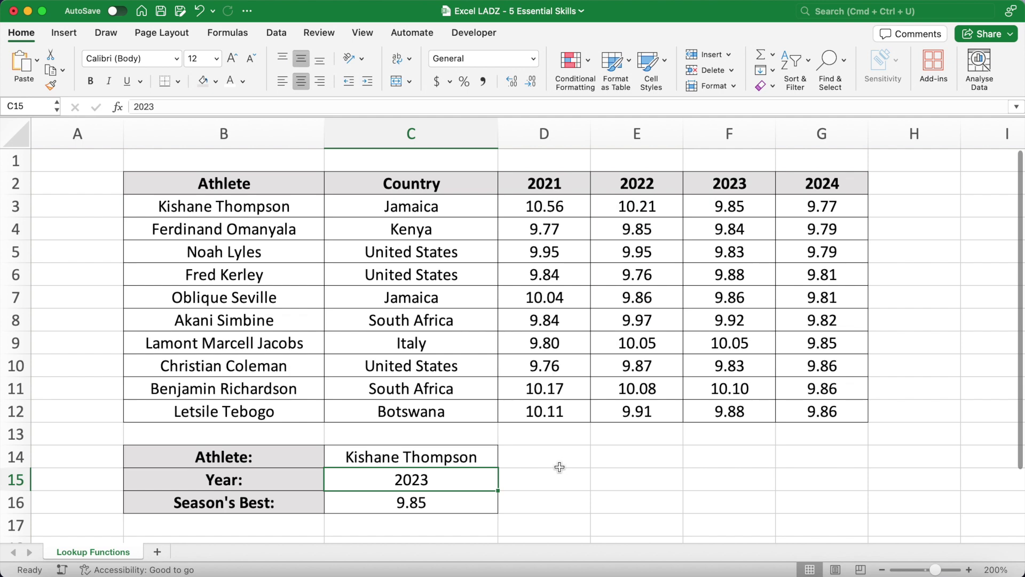
pyautogui.click(496, 458)
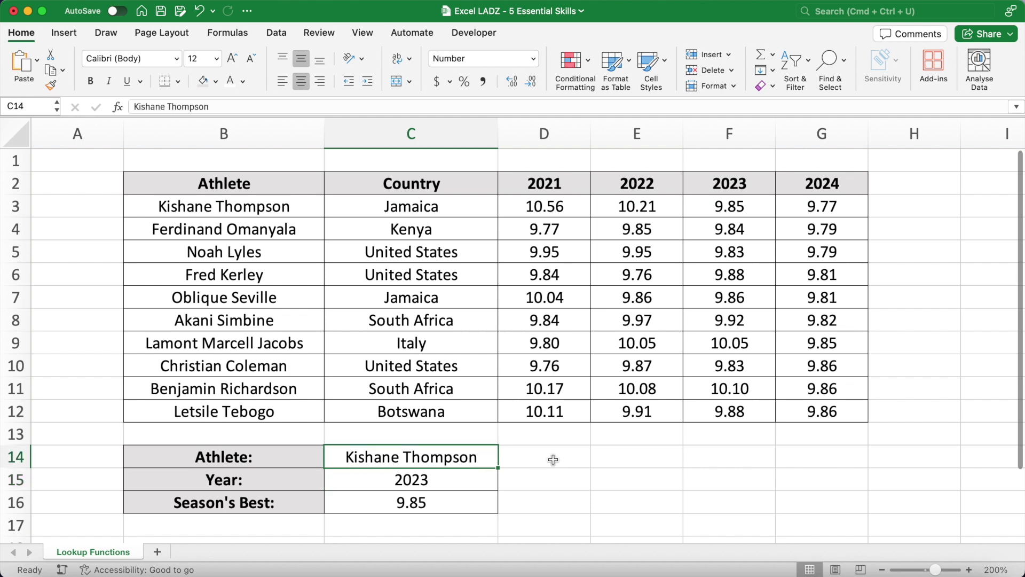
pyautogui.click(276, 34)
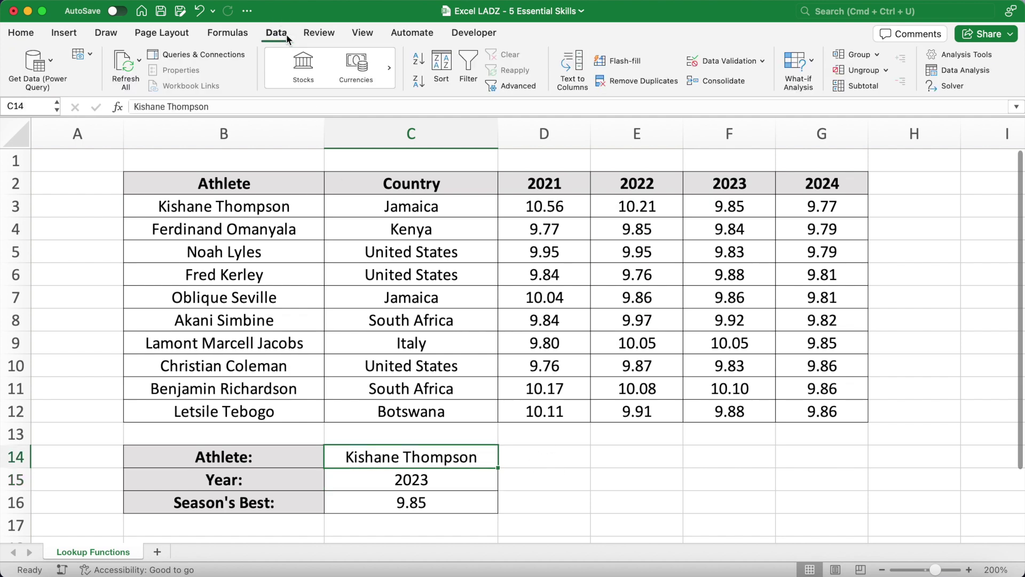
# Give C14 a drop-down list of athlete names from B3:B12 and pick Christian Coleman.
pyautogui.click(719, 59)
pyautogui.click(466, 169)
pyautogui.click(453, 212)
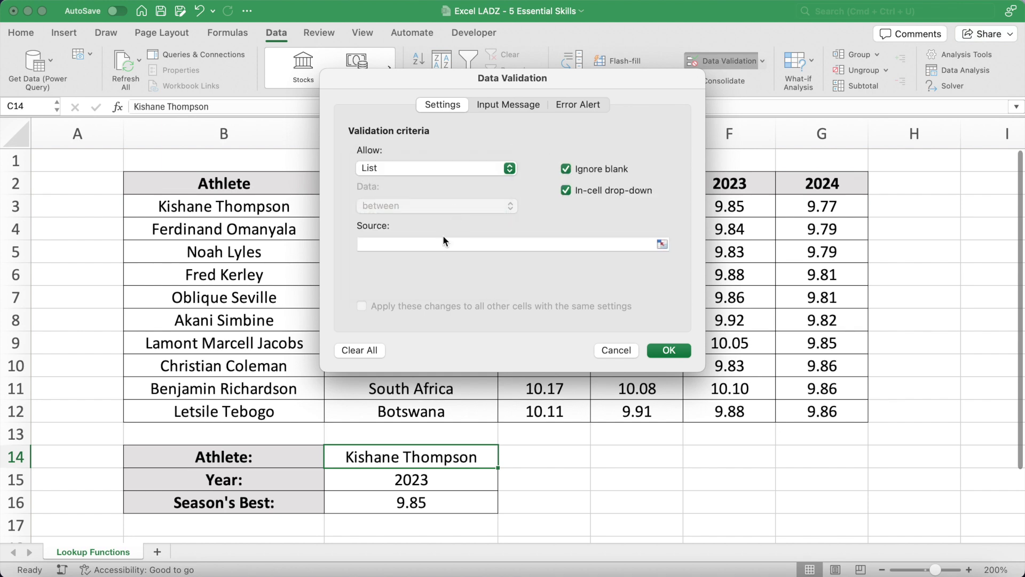
pyautogui.moveTo(601, 85); pyautogui.dragTo(830, 181)
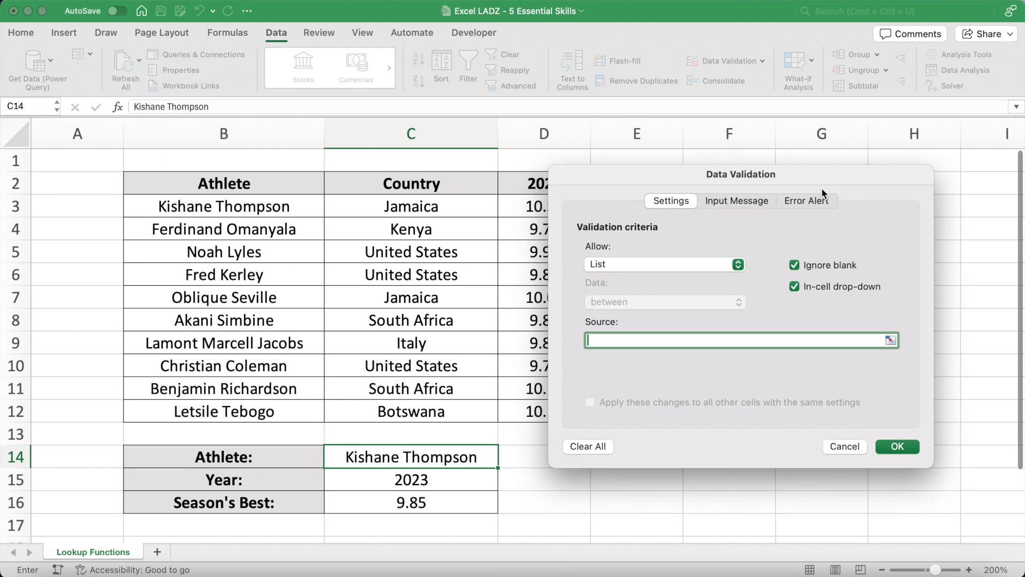
pyautogui.moveTo(290, 206); pyautogui.dragTo(283, 407)
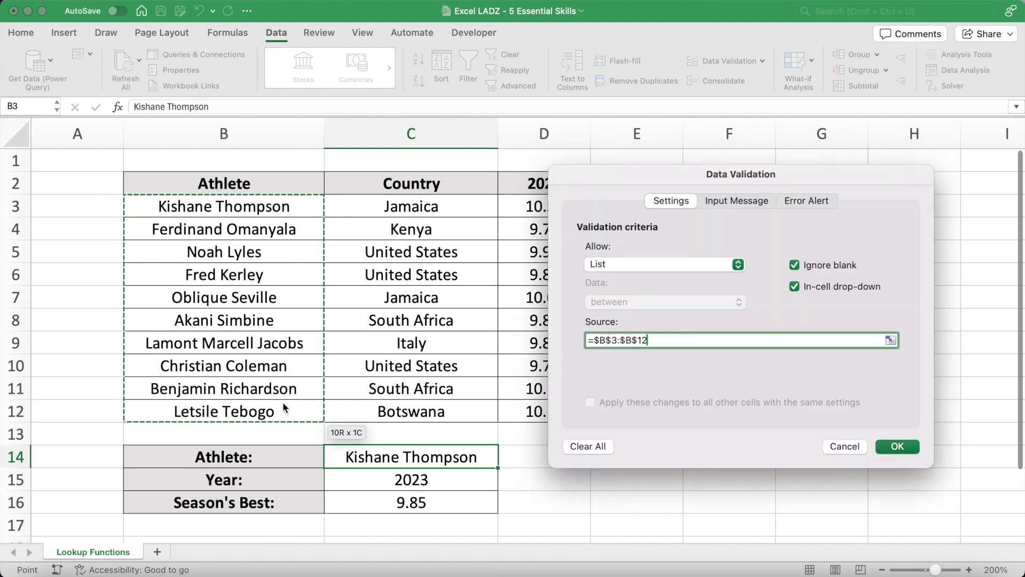
pyautogui.click(909, 450)
pyautogui.click(504, 460)
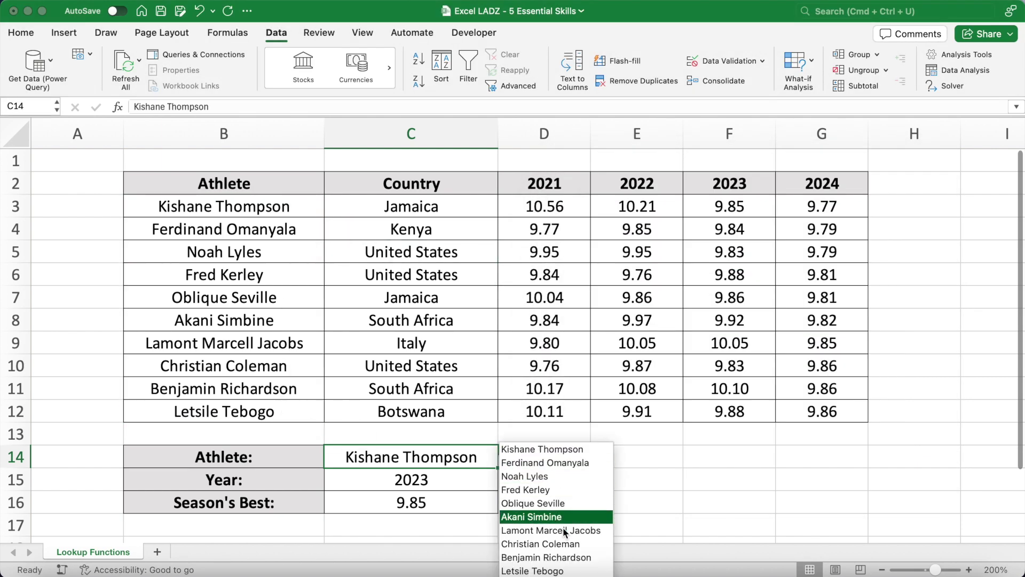
pyautogui.click(561, 543)
# Give the Year cell C15 a drop-down list of the years in D2:G2.
pyautogui.click(466, 479)
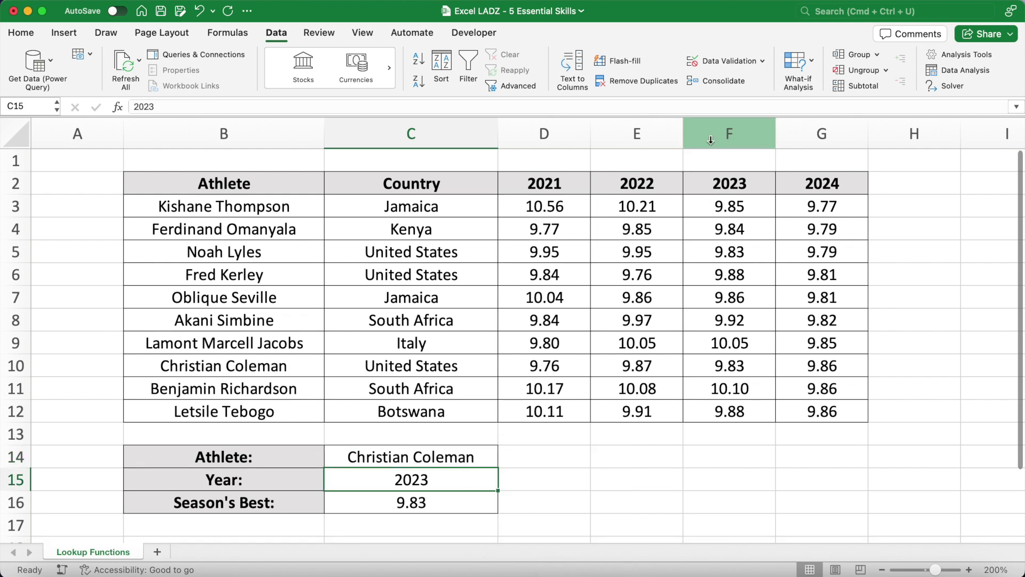
pyautogui.click(726, 60)
pyautogui.click(468, 169)
pyautogui.click(370, 214)
pyautogui.moveTo(512, 78); pyautogui.dragTo(281, 156)
pyautogui.moveTo(531, 183); pyautogui.dragTo(819, 184)
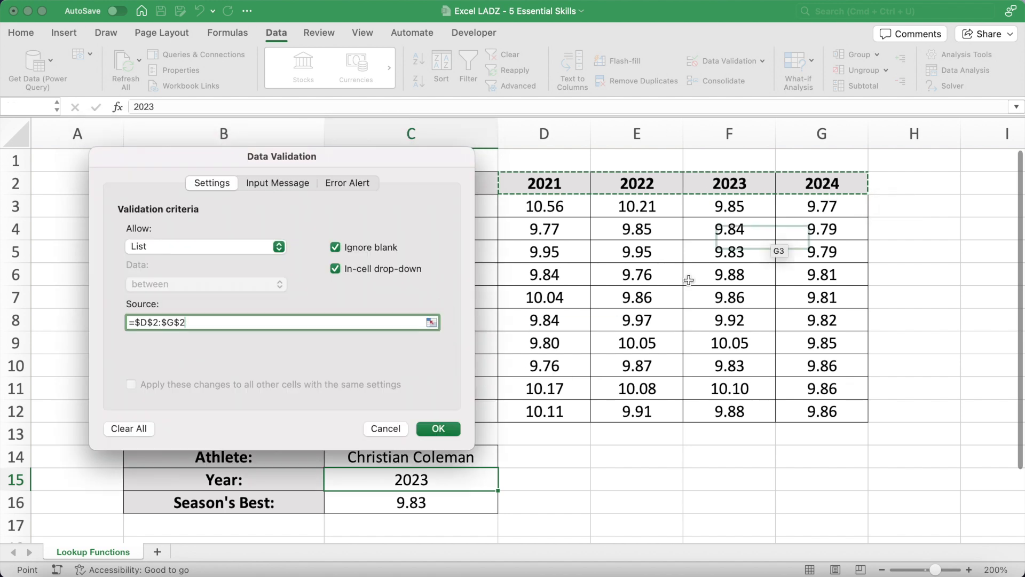
pyautogui.click(439, 428)
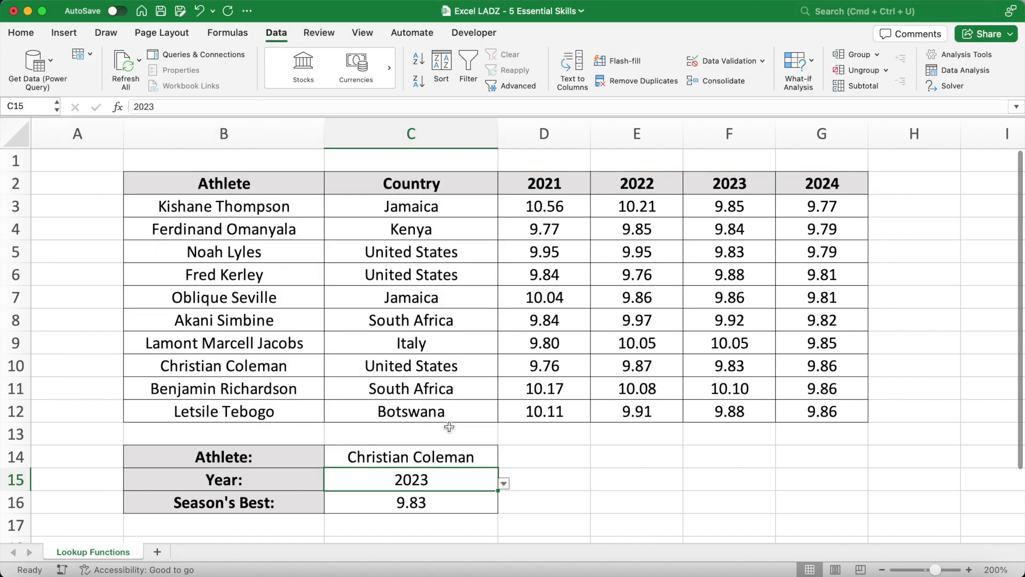
# Choose Fred Kerley as the athlete in C14.
pyautogui.click(457, 456)
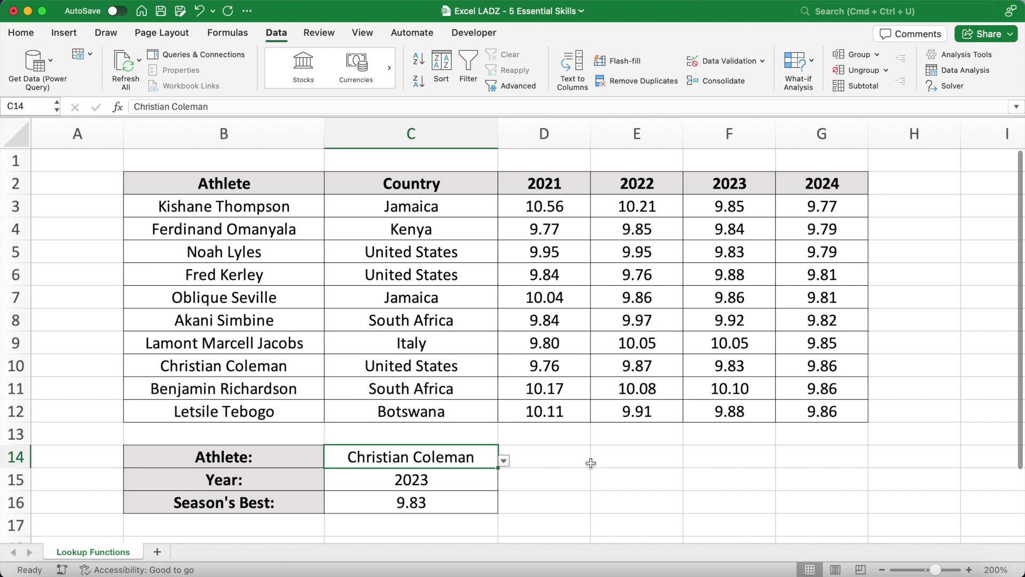
pyautogui.write('Fred')
pyautogui.press('Return')
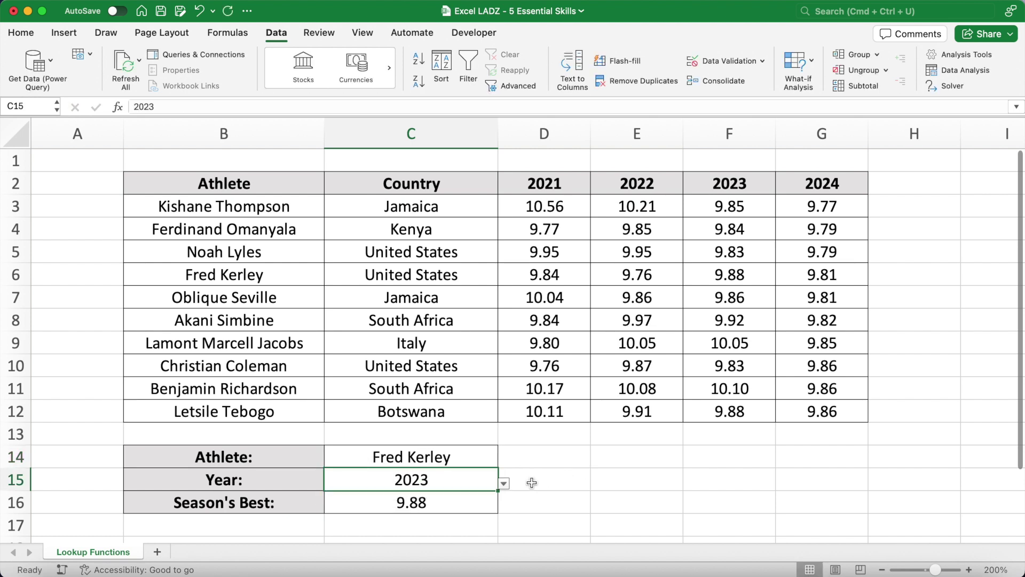
pyautogui.click(504, 483)
# Pick 2021 as the year, then set the football match to Everton at home versus Aston Villa.
pyautogui.click(351, 501)
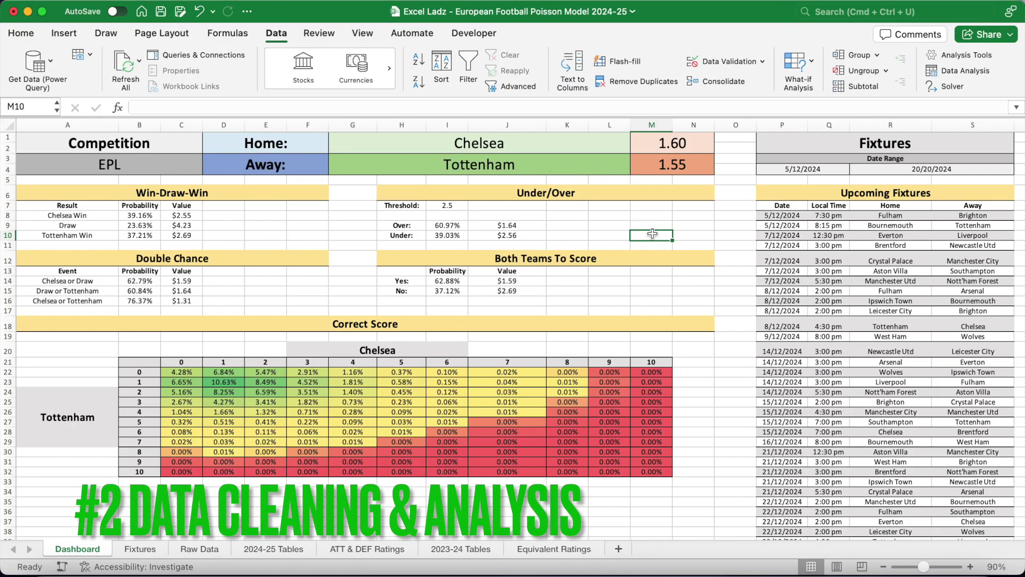
pyautogui.click(586, 146)
pyautogui.write('Ev')
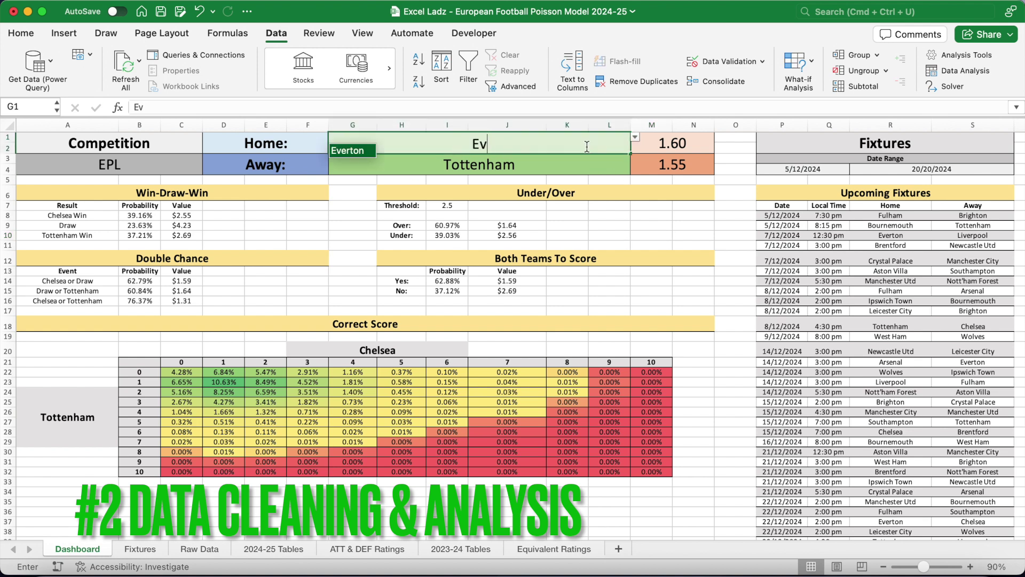
pyautogui.write('erton')
pyautogui.press('Return')
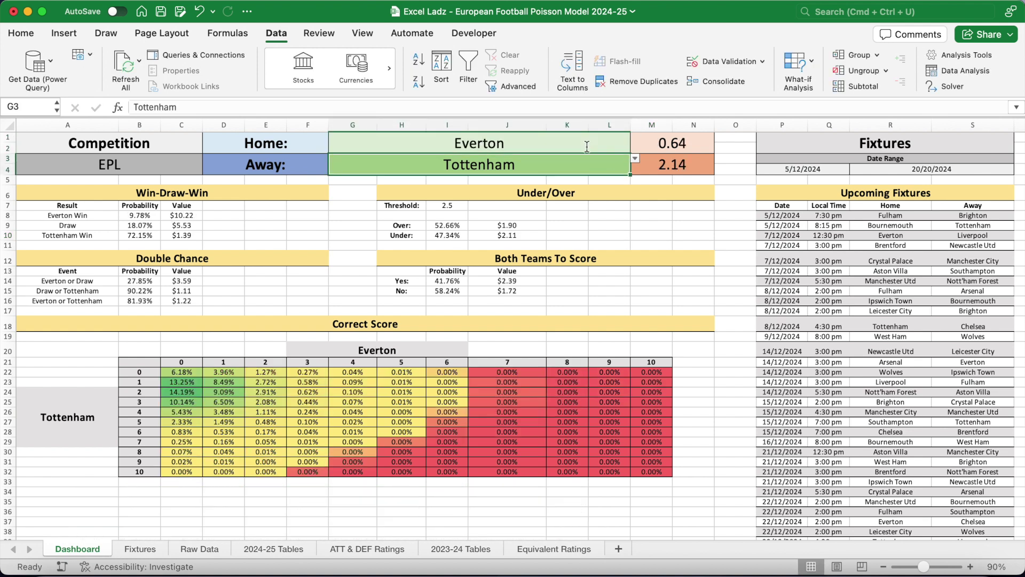
pyautogui.write('Aston')
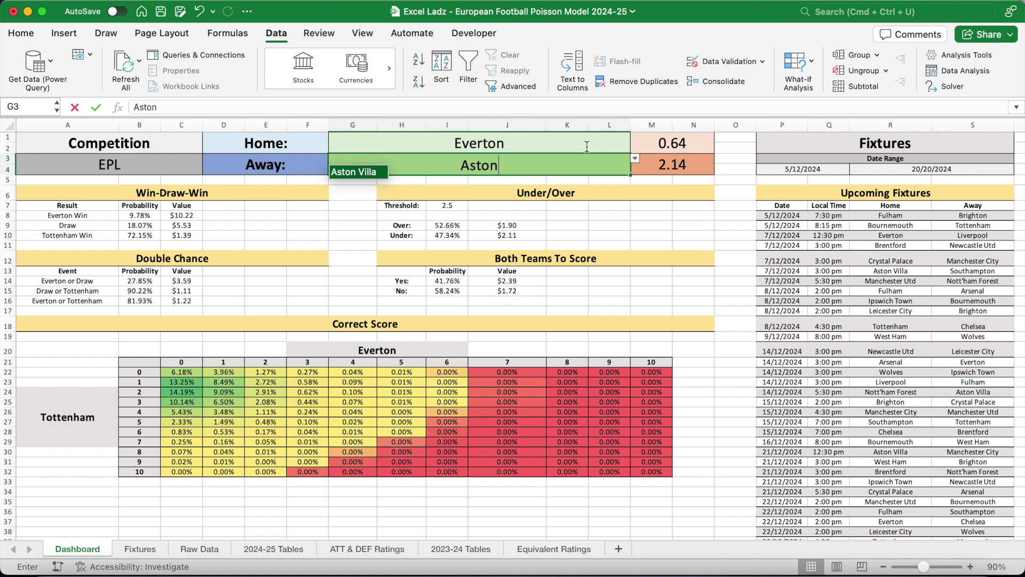
pyautogui.press('Return')
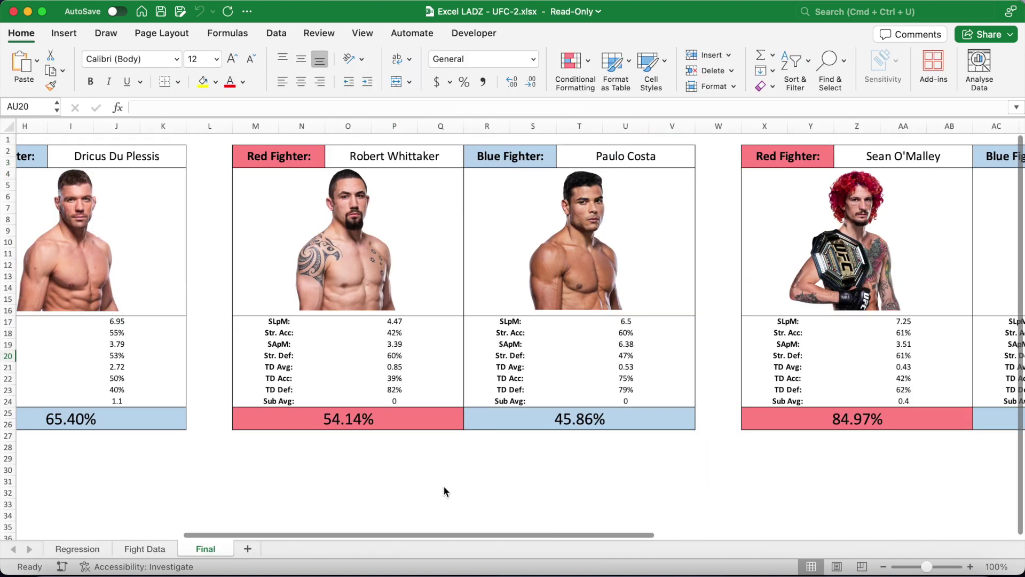
pyautogui.hscroll(10, 443, 485)
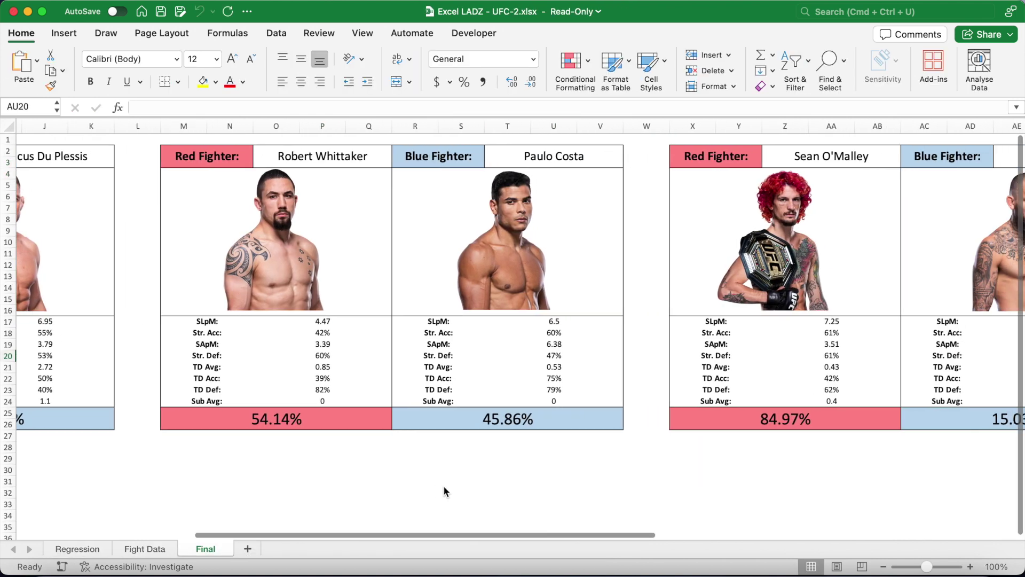
pyautogui.hscroll(10, 443, 485)
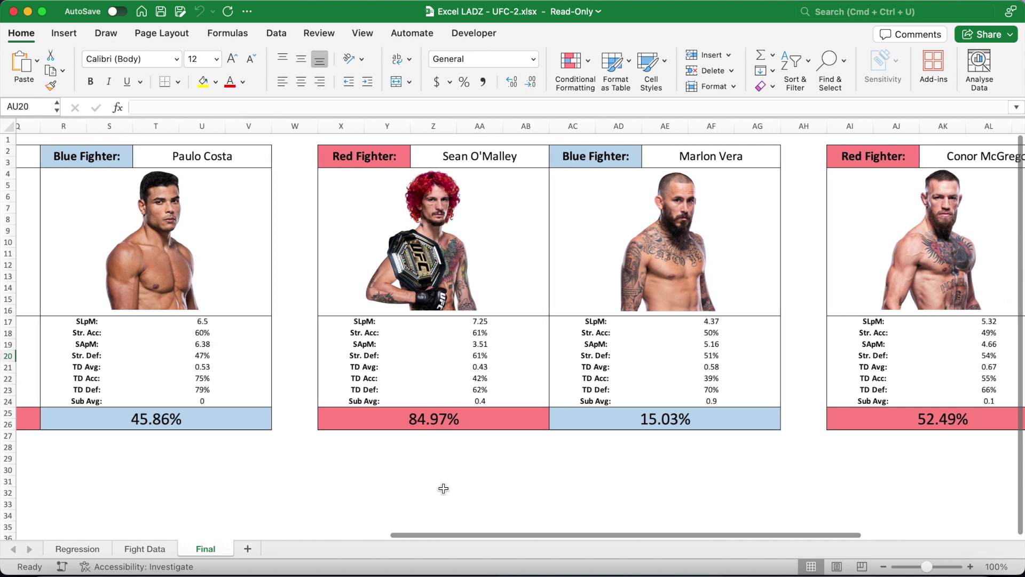
pyautogui.hscroll(5, 443, 487)
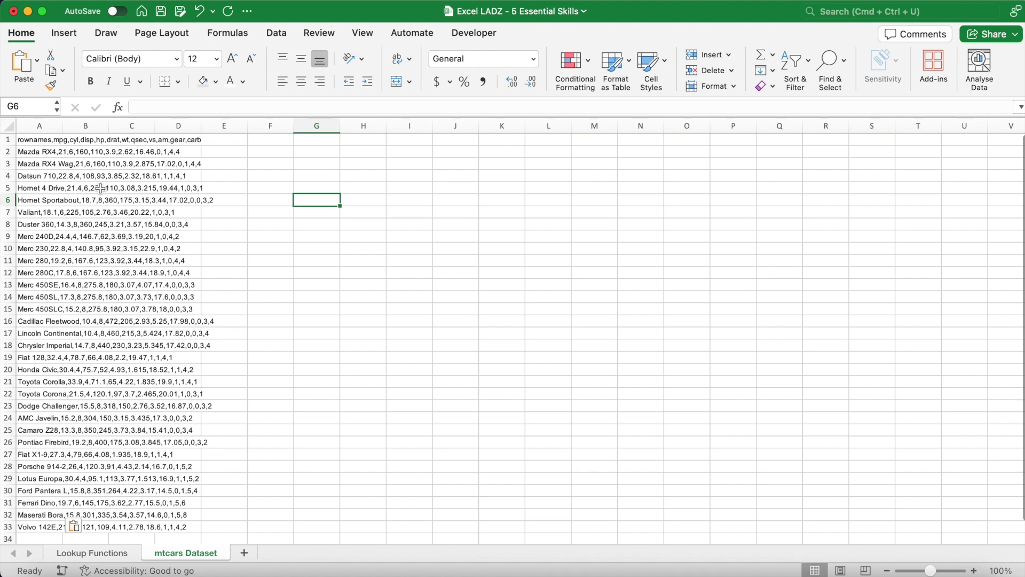
# Select the comma-separated car records in A1:A33 for conversion with the data tools.
pyautogui.click(37, 139)
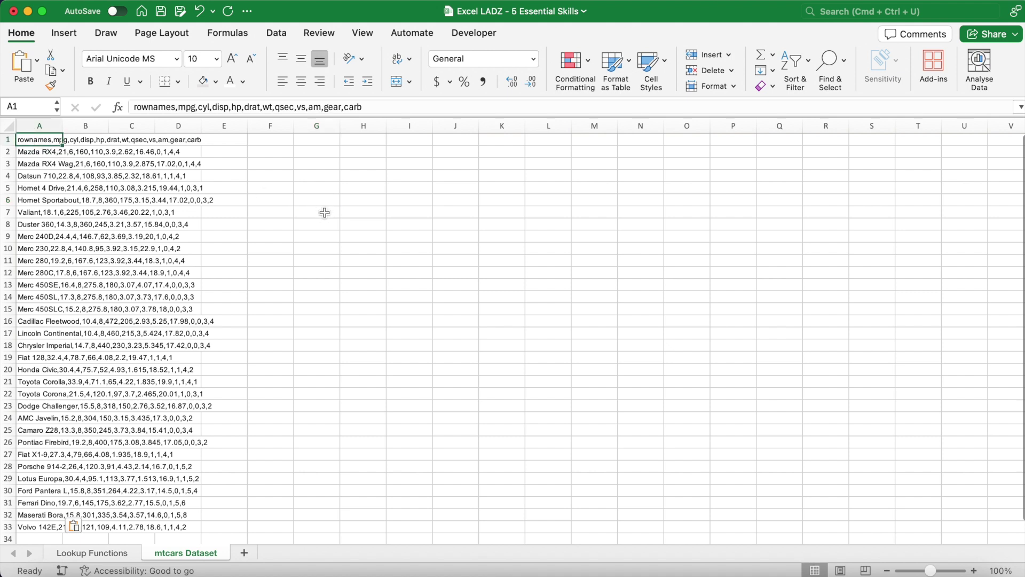
pyautogui.press('super+shift+Down')
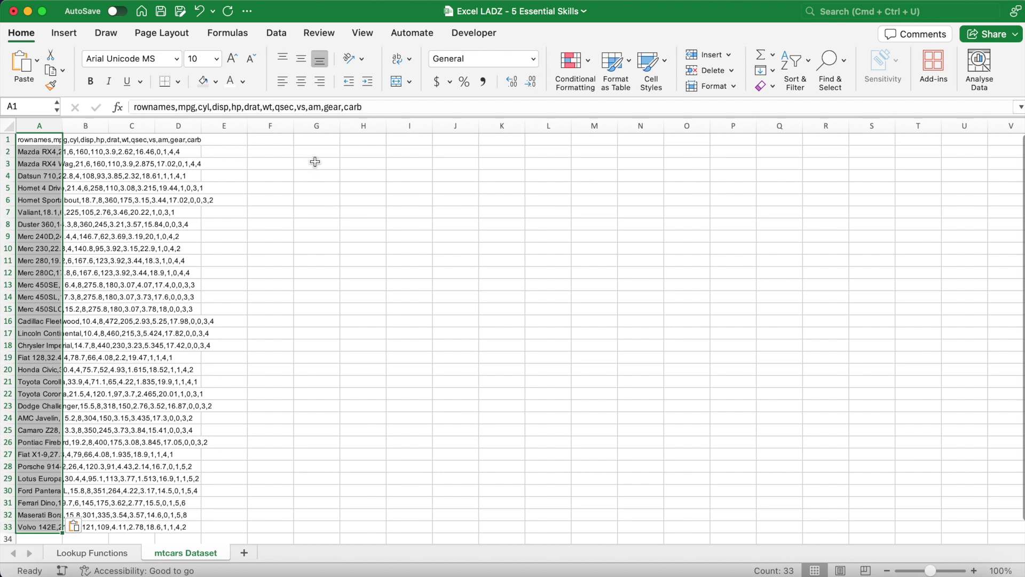
pyautogui.click(276, 36)
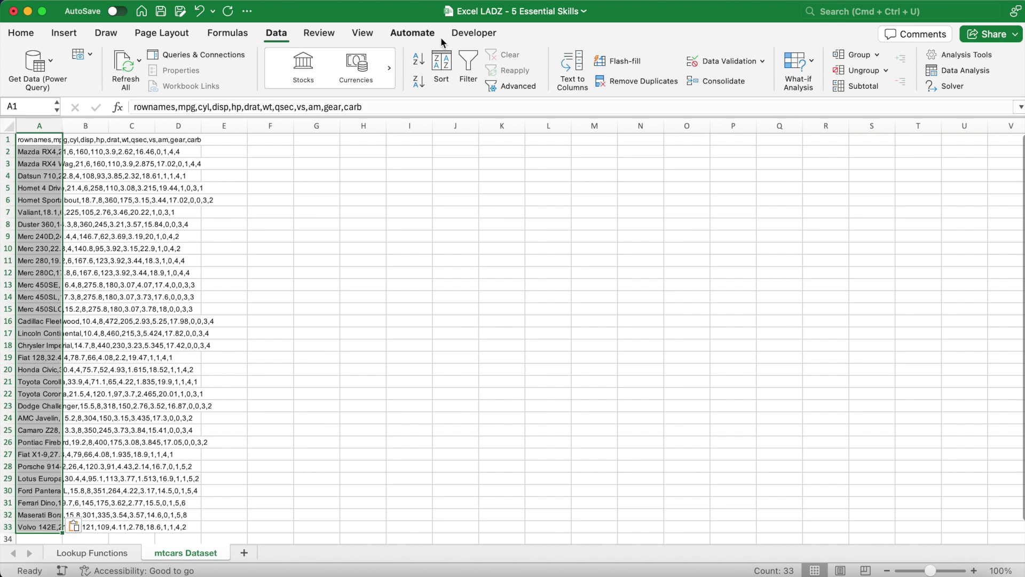
# Split A1:A33 on commas with Text to Columns into columns A through L.
pyautogui.click(574, 62)
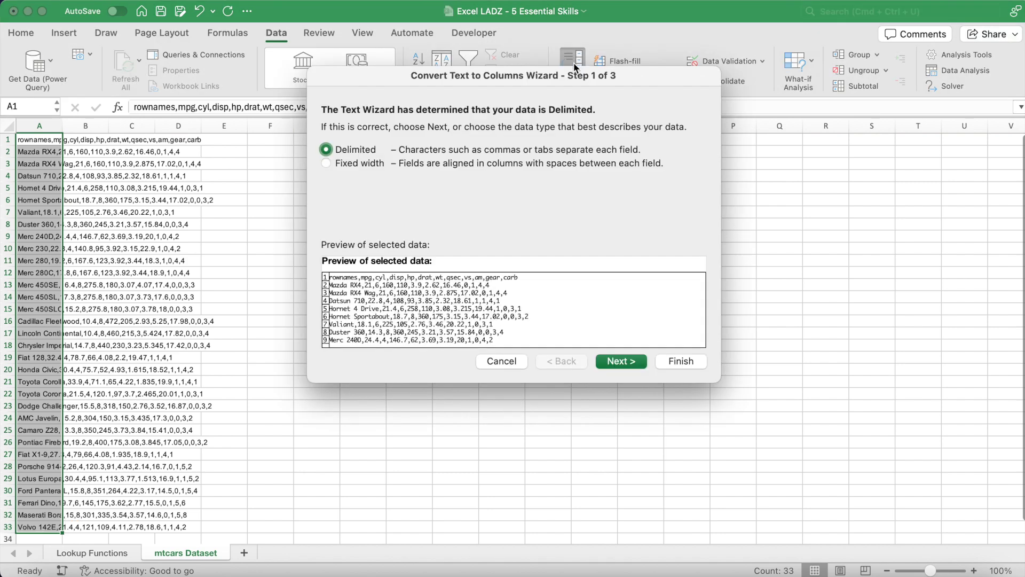
pyautogui.click(614, 362)
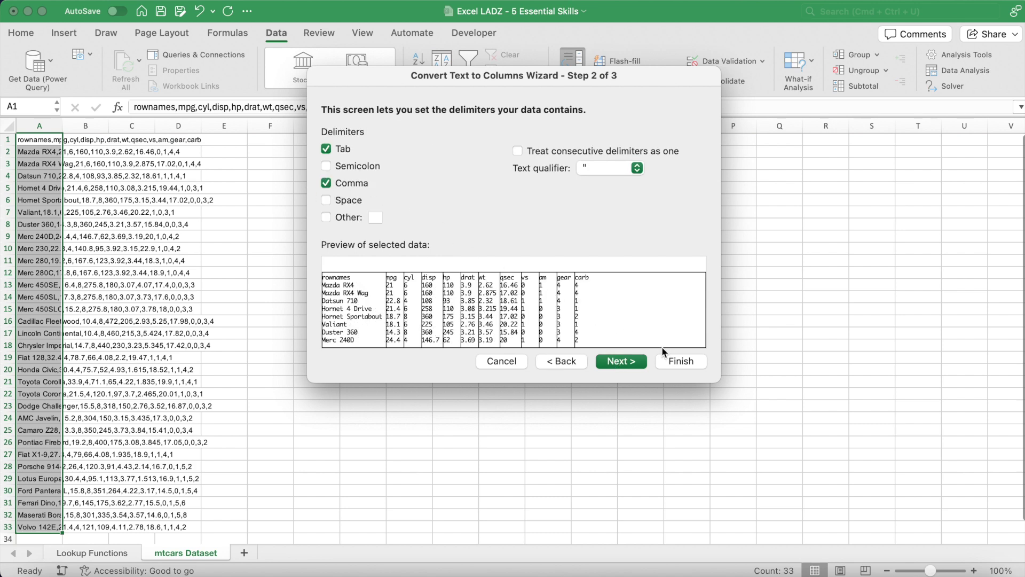
pyautogui.click(678, 362)
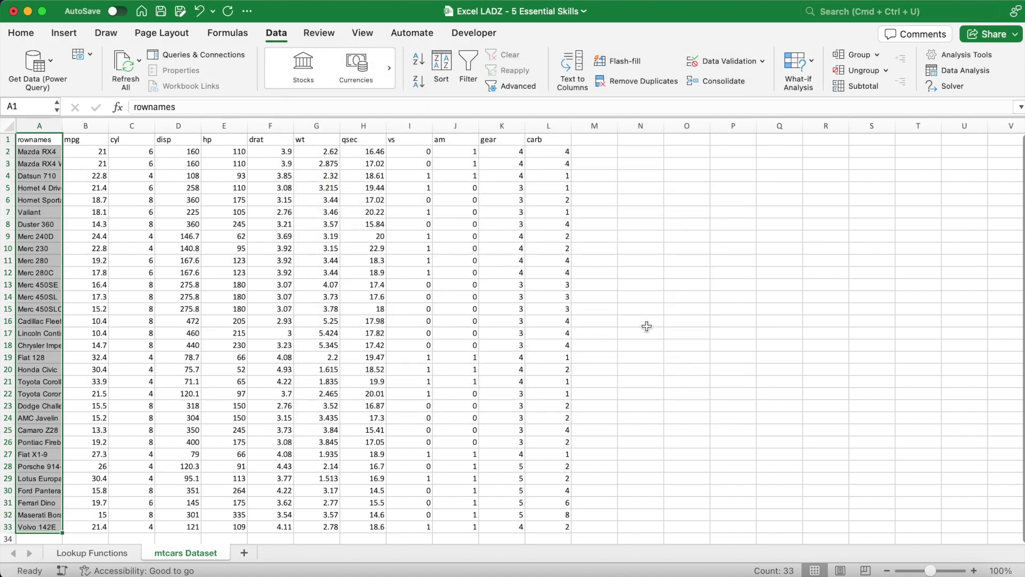
pyautogui.click(633, 308)
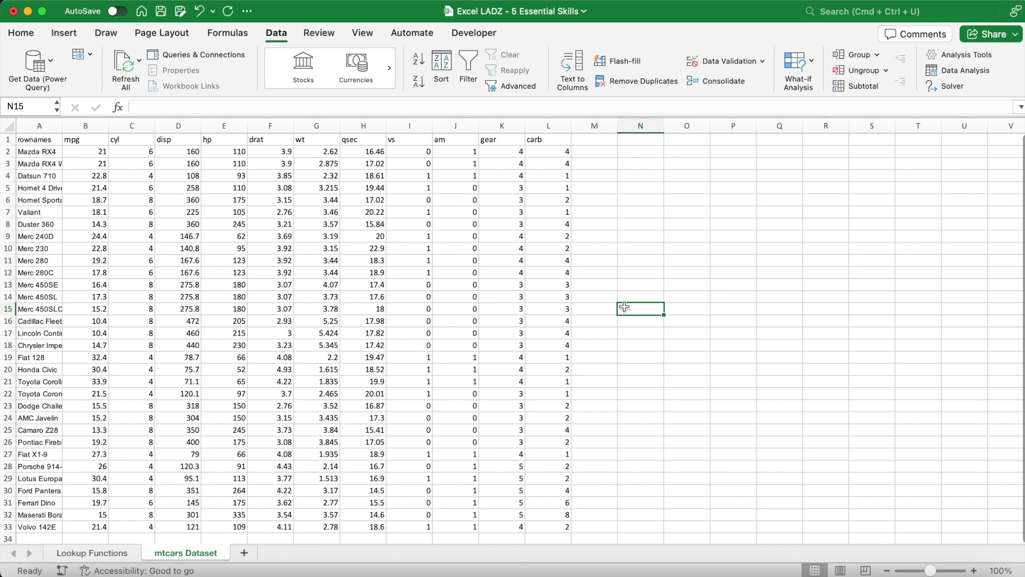
# Select the whole sheet, apply borders and centre all cell contents.
pyautogui.click(21, 33)
pyautogui.press('super+a')
pyautogui.click(178, 81)
pyautogui.click(206, 195)
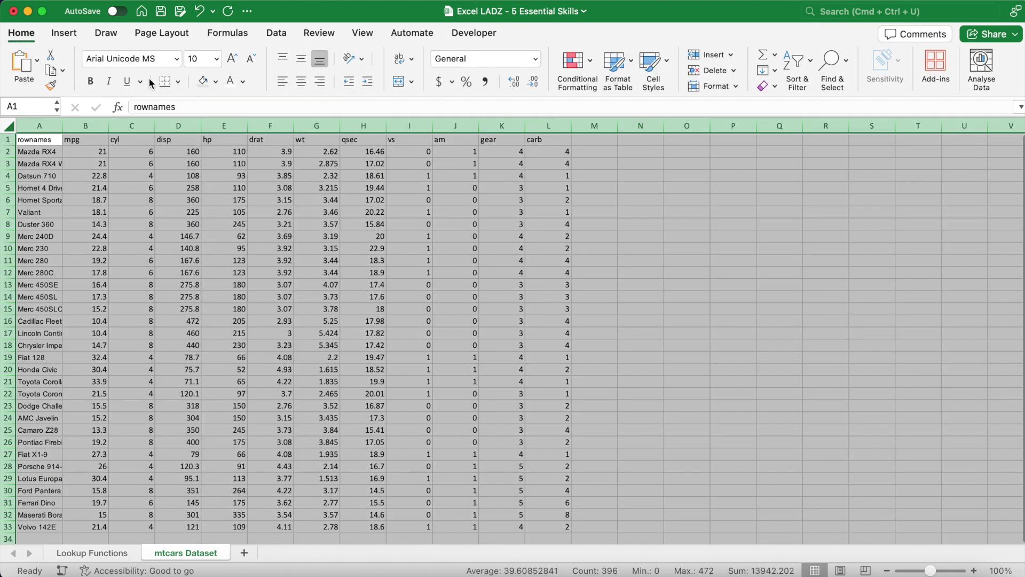
pyautogui.click(301, 81)
pyautogui.moveTo(39, 139); pyautogui.dragTo(548, 503)
pyautogui.click(165, 81)
pyautogui.moveTo(65, 141); pyautogui.dragTo(548, 140)
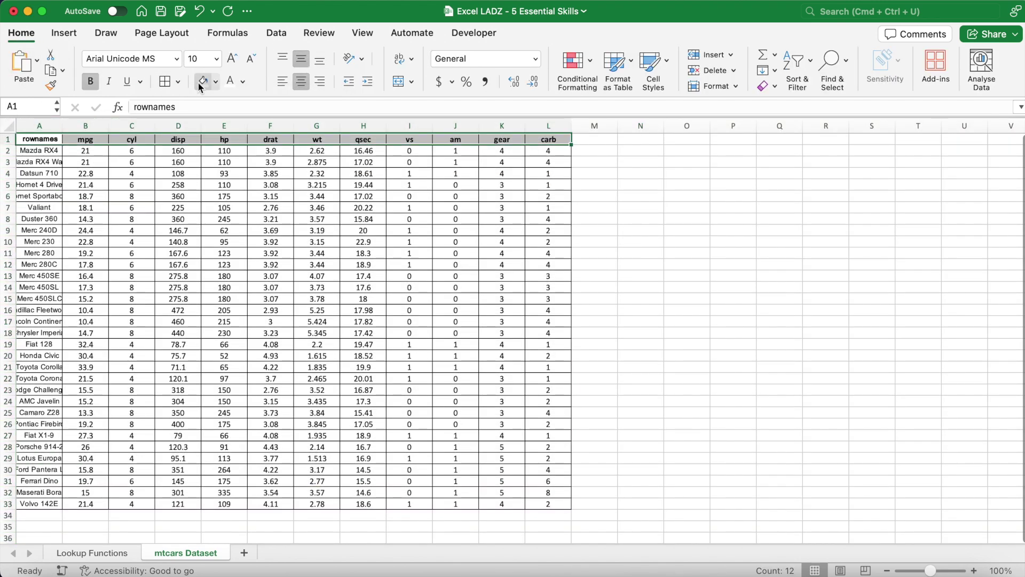
pyautogui.press('super+b')
pyautogui.moveTo(62, 126); pyautogui.dragTo(100, 126)
pyautogui.click(678, 245)
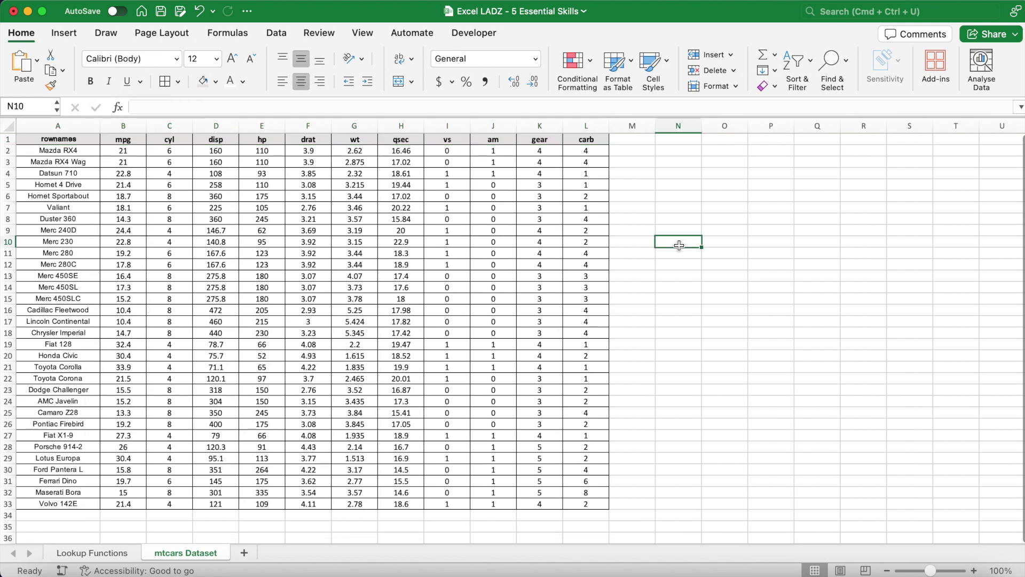
pyautogui.click(123, 125)
pyautogui.click(447, 126)
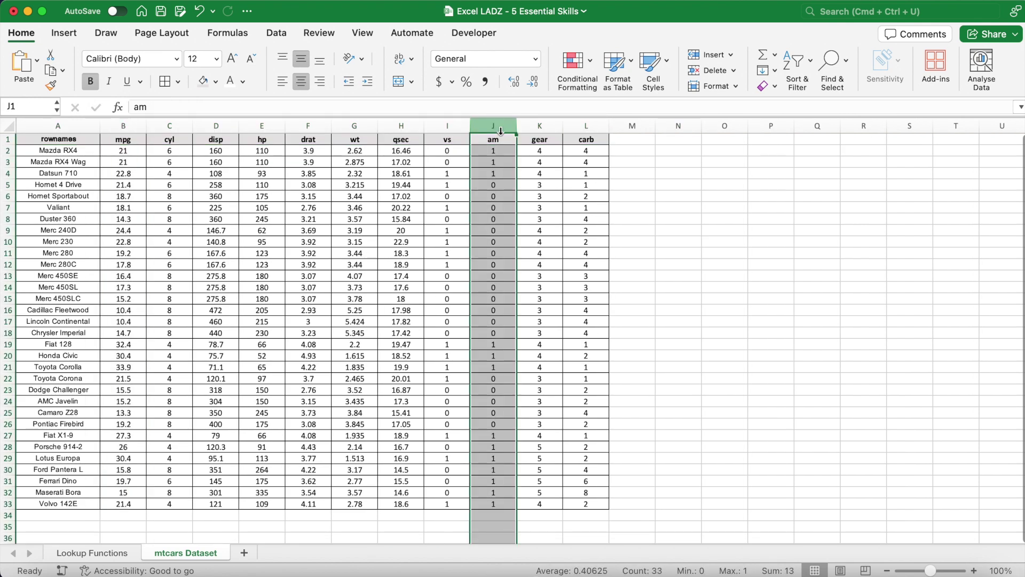
pyautogui.keyDown('shift'); pyautogui.click(169, 126); pyautogui.keyUp('shift')
pyautogui.press('super+minus')
pyautogui.moveTo(216, 125); pyautogui.dragTo(261, 125)
pyautogui.press('super+minus')
pyautogui.click(259, 194)
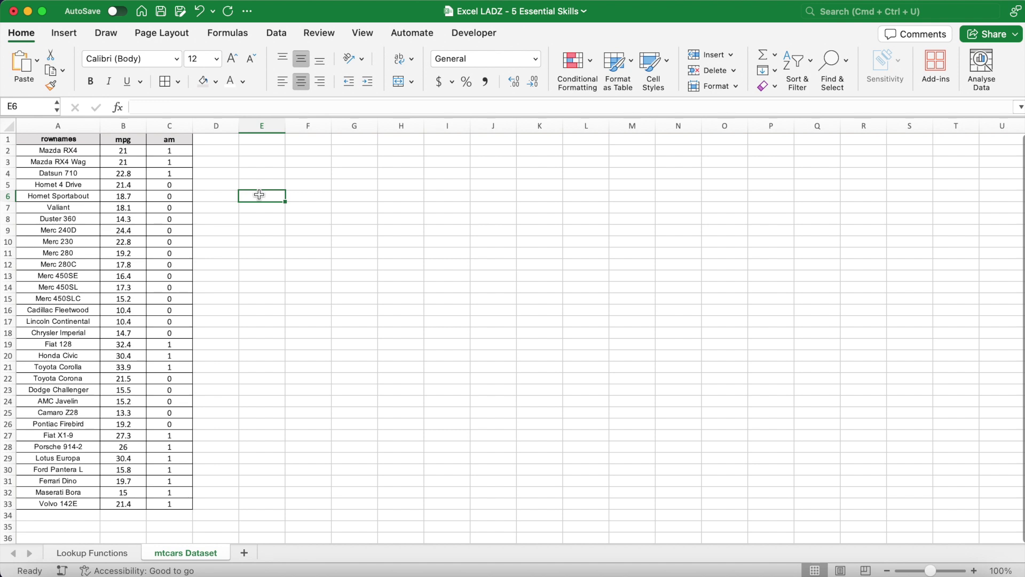
pyautogui.click(176, 149)
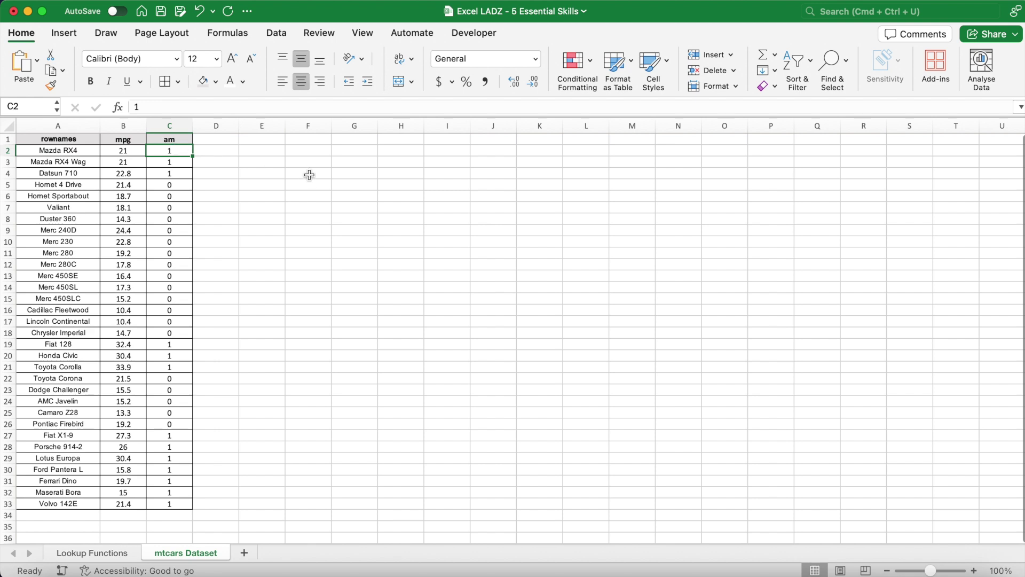
pyautogui.press('super+shift+Down')
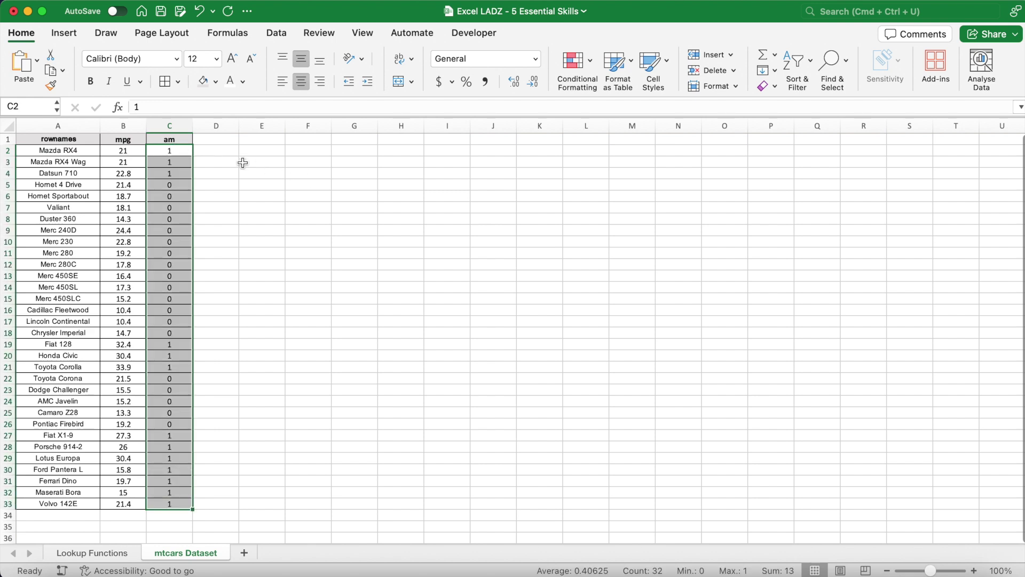
# Add a Transmission column in D with =IF(C2=1,"Manual","Automatic") filled down to row 33.
pyautogui.click(184, 141)
pyautogui.moveTo(191, 144); pyautogui.dragTo(279, 126)
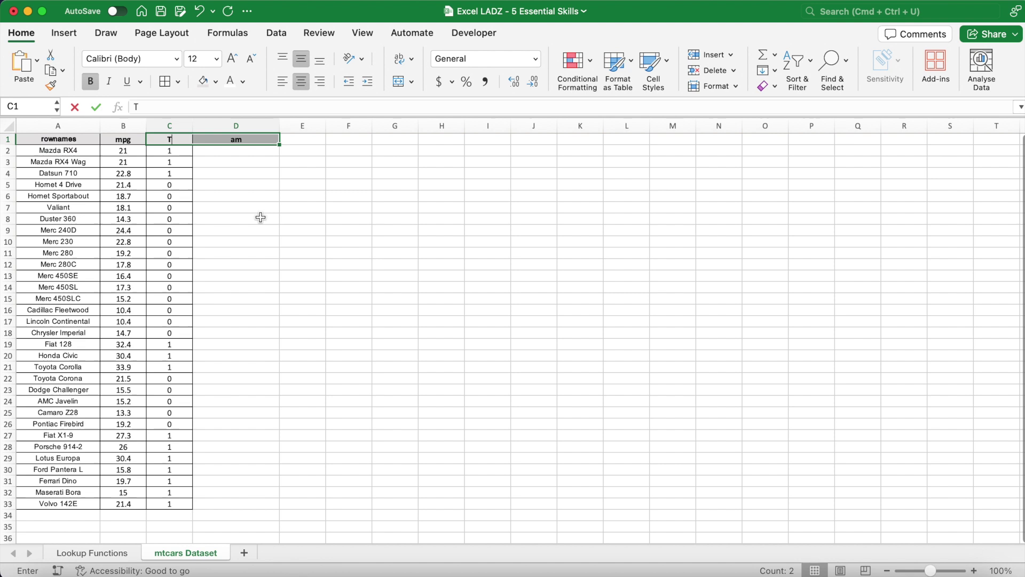
pyautogui.press('Right')
pyautogui.write('Transmission')
pyautogui.press('Return')
pyautogui.write('=')
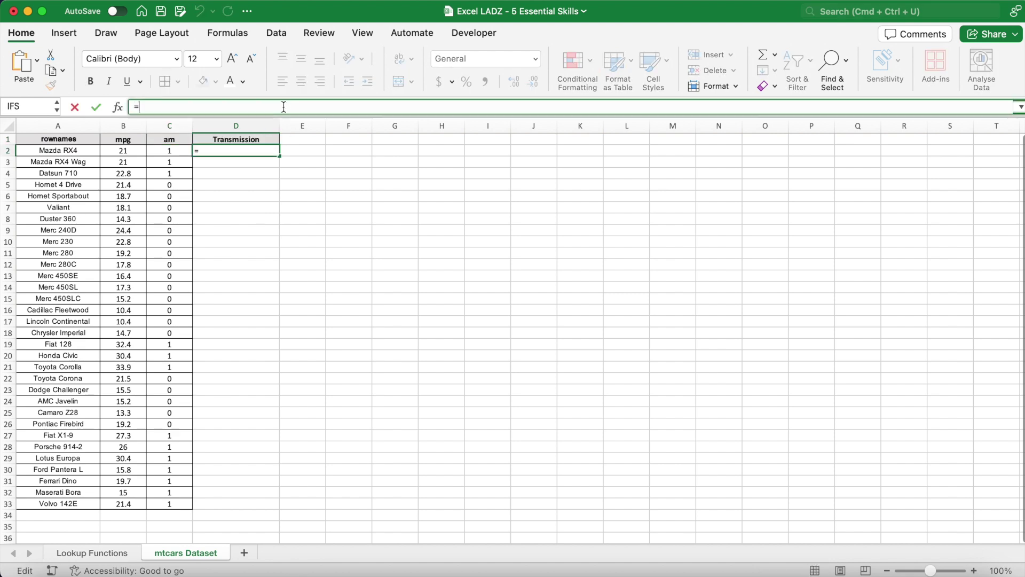
pyautogui.write('IF(C2=1,')
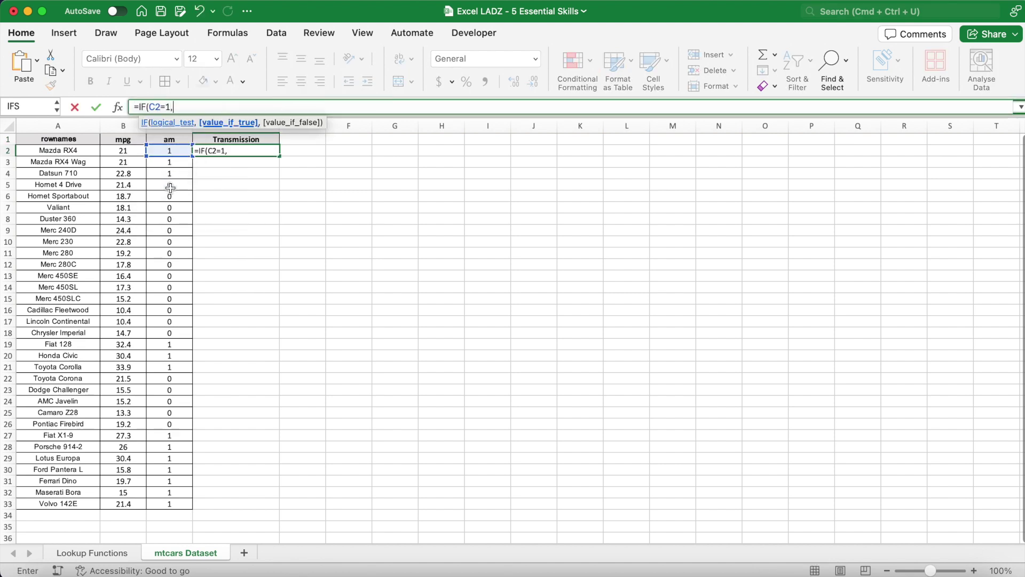
pyautogui.write('"Manual","Automatic")')
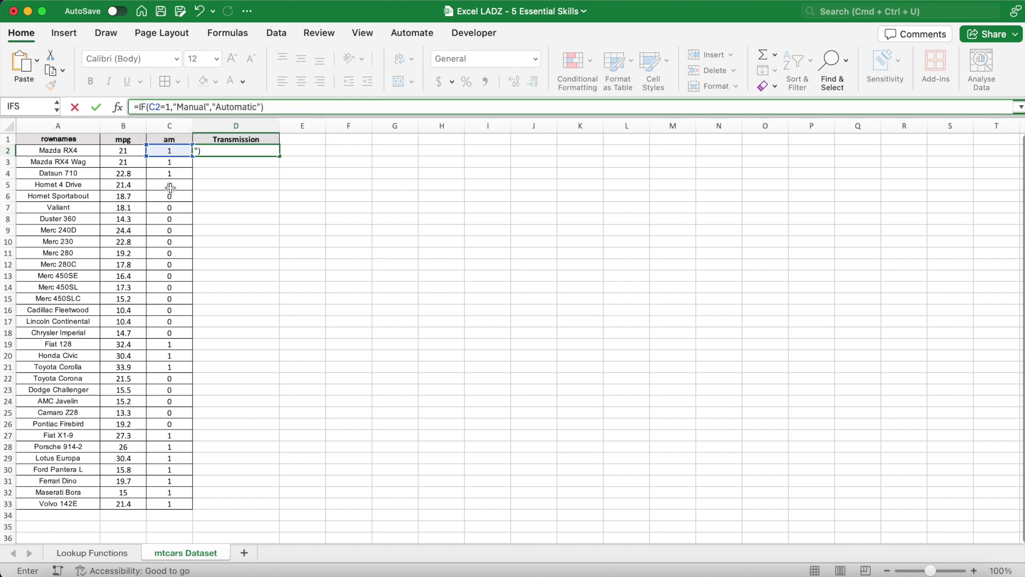
pyautogui.press('Return')
pyautogui.click(267, 151)
pyautogui.doubleClick(279, 157)
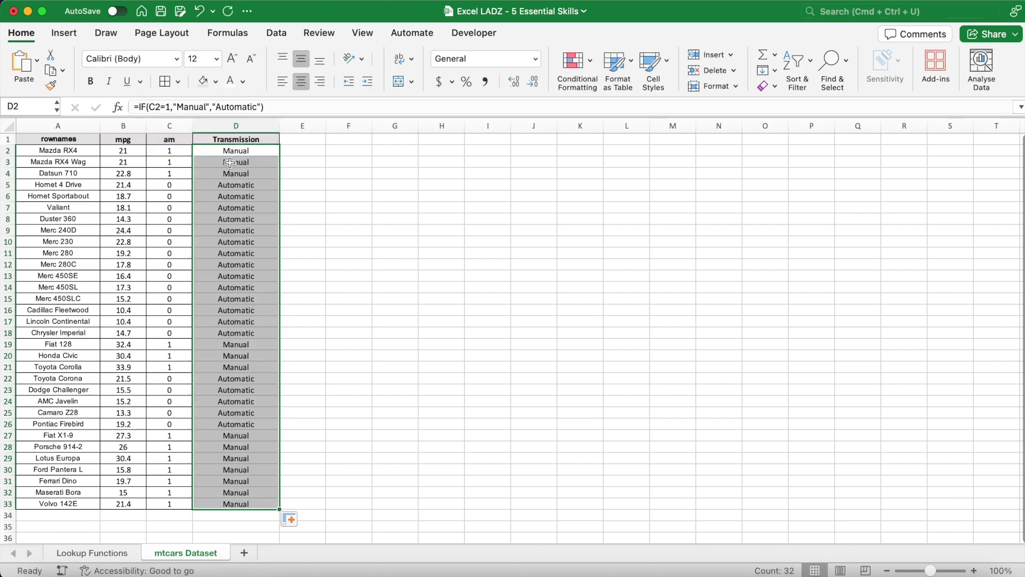
# Copy the am column's borders onto the Transmission cells with Format Painter.
pyautogui.click(179, 153)
pyautogui.press('super+shift+Down')
pyautogui.click(51, 85)
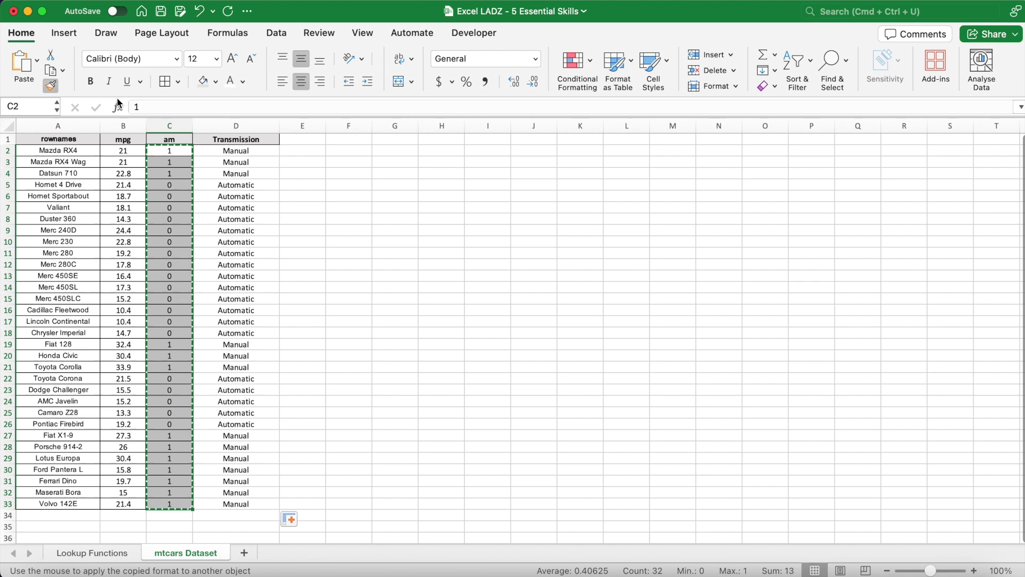
pyautogui.click(267, 151)
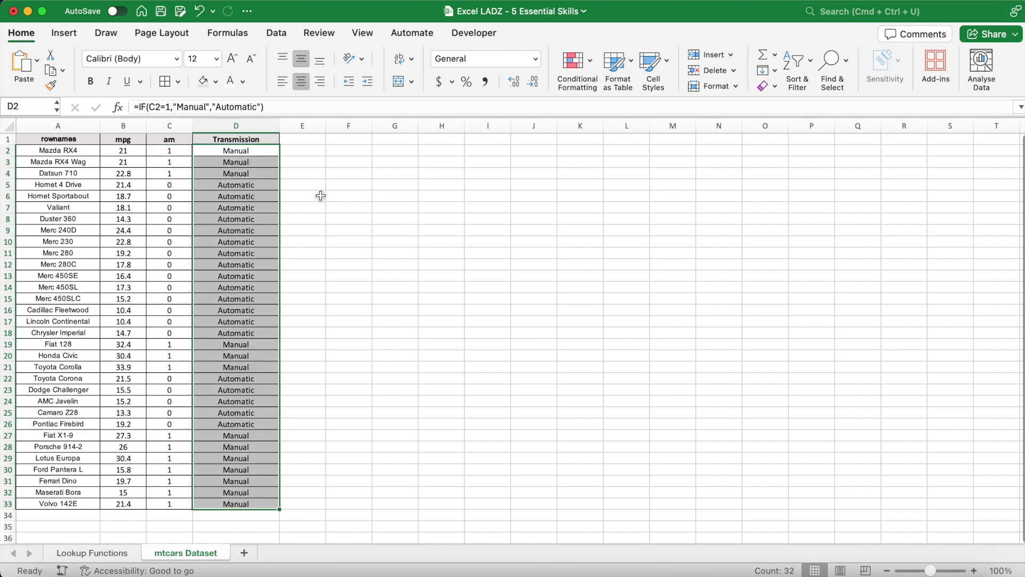
# Paste the Transmission results back over D2 onward as plain values.
pyautogui.press('super+c')
pyautogui.click(264, 151)
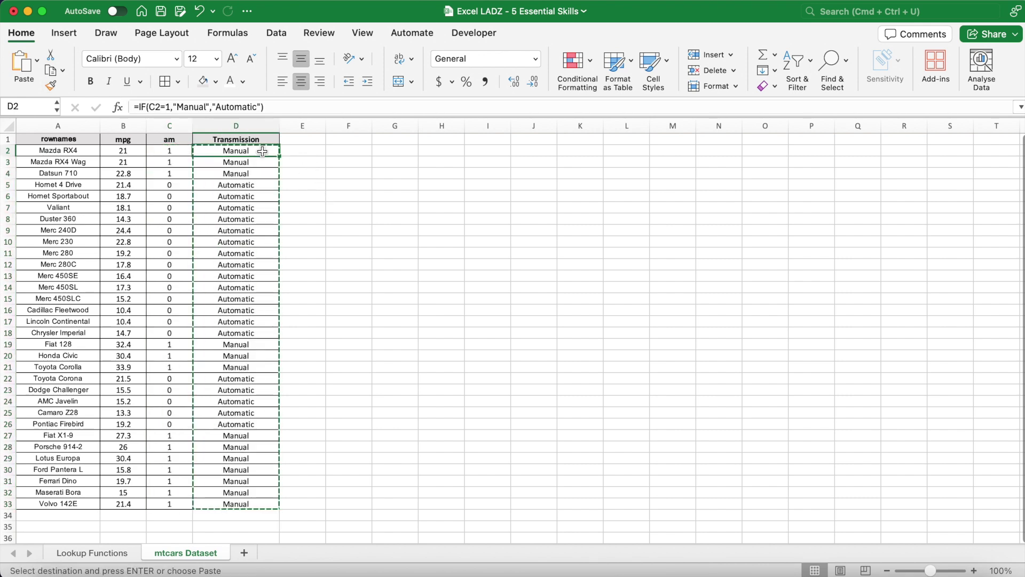
pyautogui.rightClick(264, 151)
pyautogui.moveTo(373, 180)
pyautogui.click(513, 305)
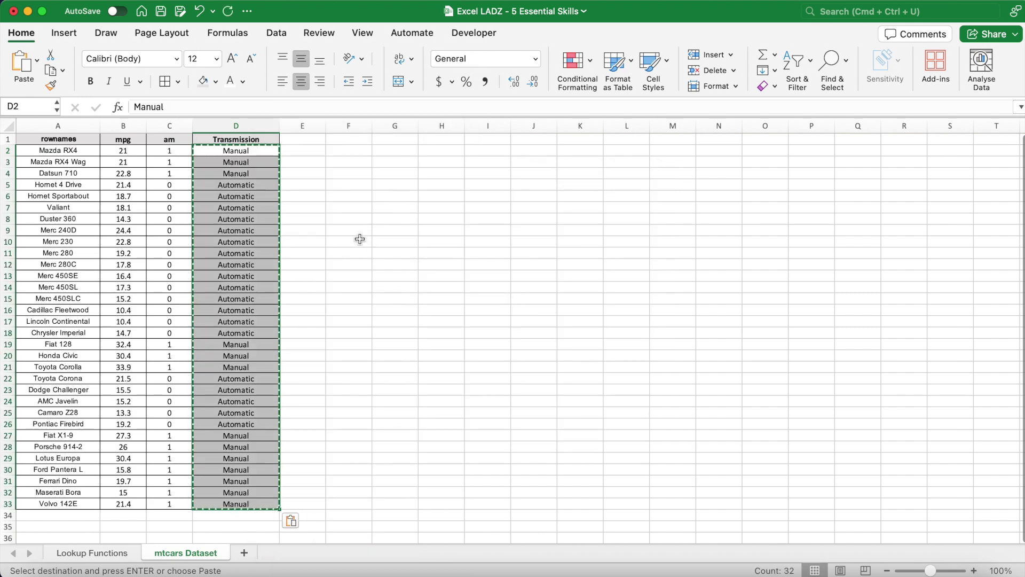
# Delete the am column, leaving rownames, mpg and Transmission.
pyautogui.click(170, 125)
pyautogui.rightClick(169, 123)
pyautogui.click(214, 218)
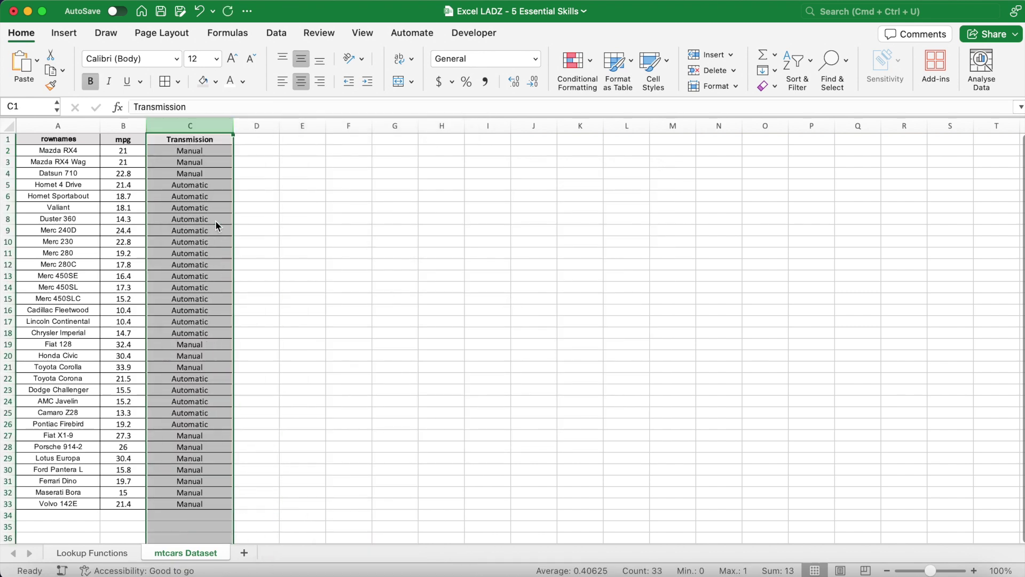
pyautogui.click(299, 198)
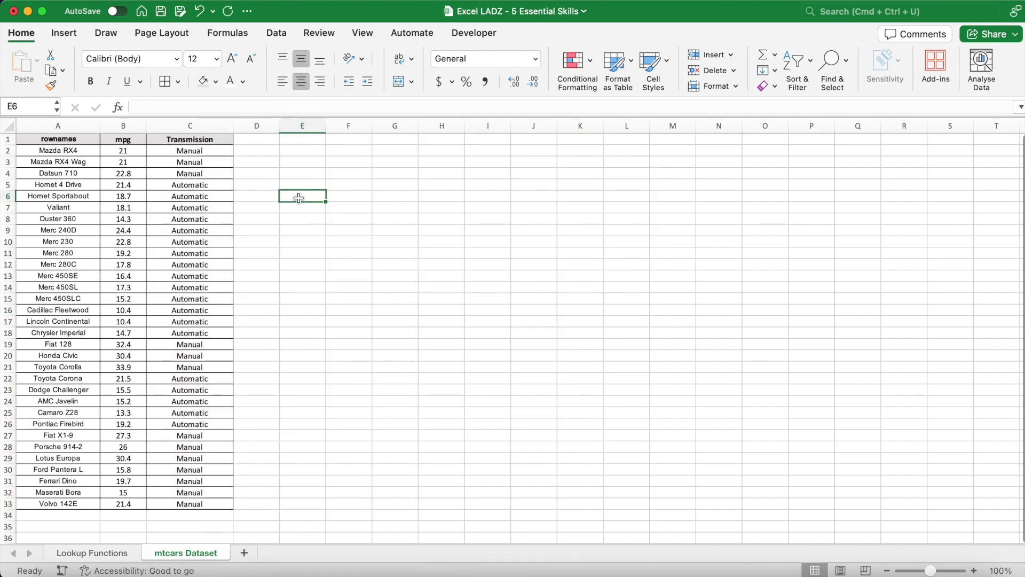
pyautogui.click(63, 150)
# Sort the car table A2:C33 by Transmission, A to Z, so Automatic cars come first.
pyautogui.press('shift+super+Right')
pyautogui.press('shift+super+Down')
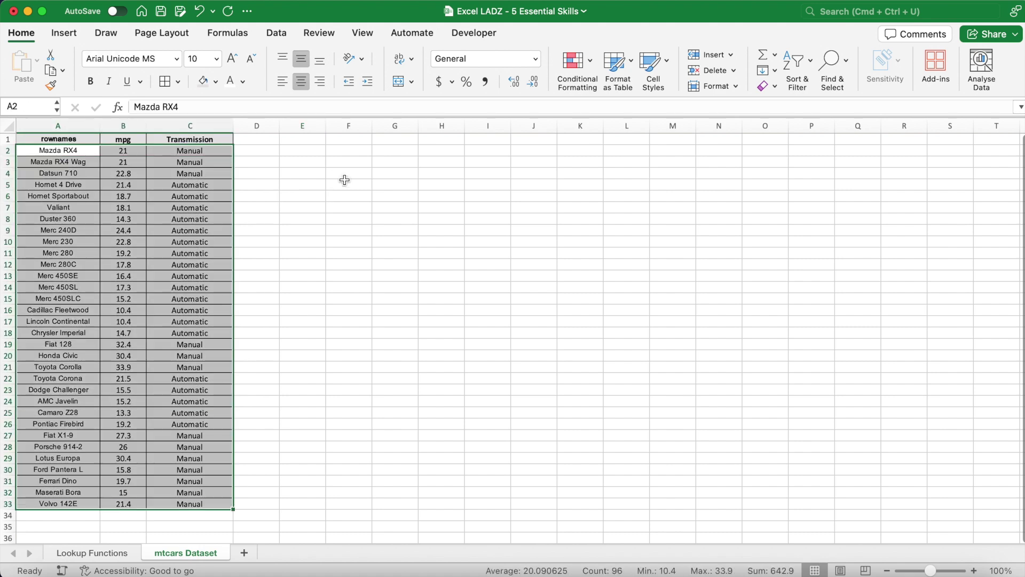
pyautogui.click(278, 33)
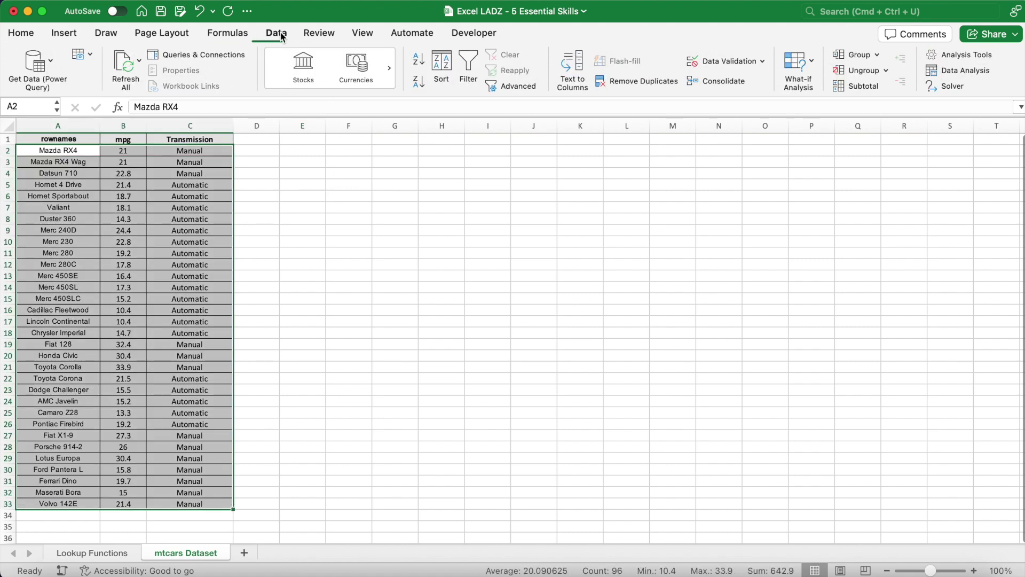
pyautogui.click(446, 68)
pyautogui.click(430, 82)
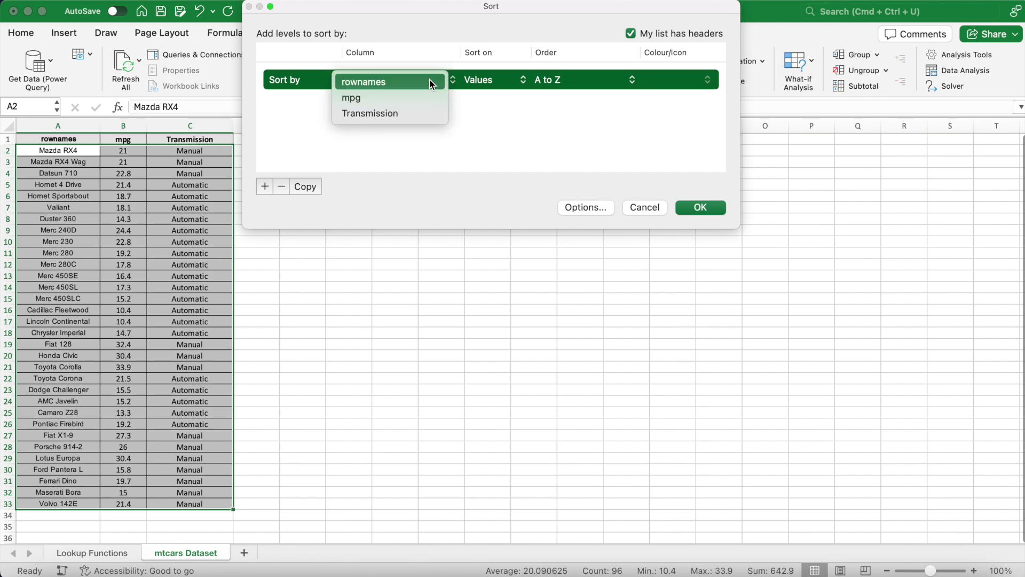
pyautogui.click(421, 112)
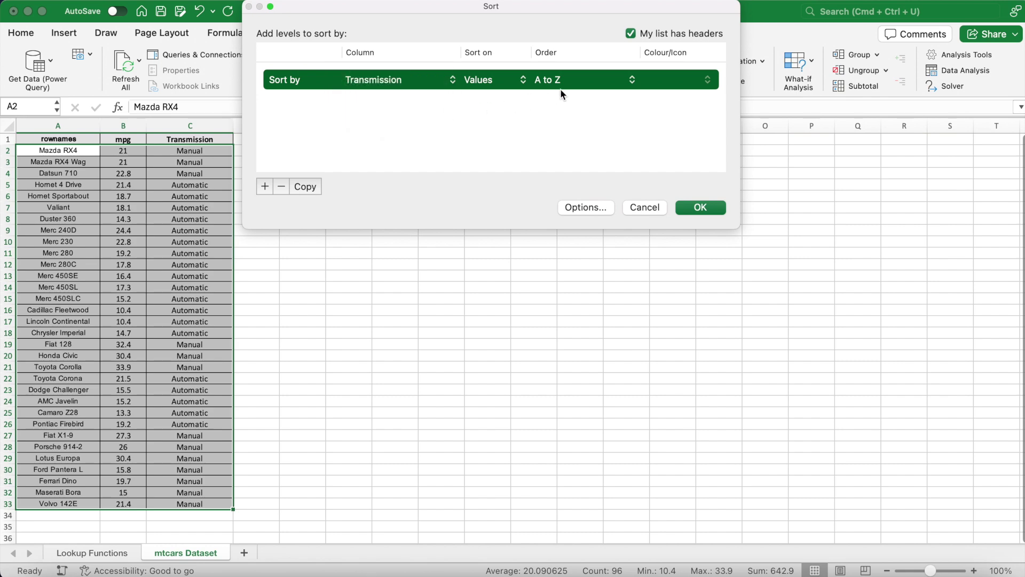
pyautogui.click(701, 207)
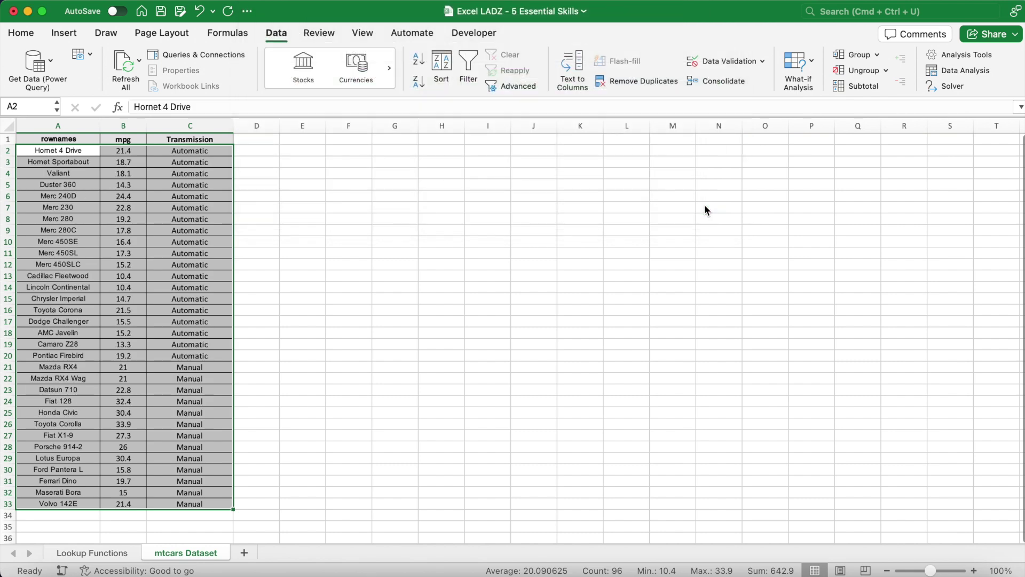
# Check the split: the last Automatic car is in row 20 and Manual rows run C21 to C33.
pyautogui.click(184, 151)
pyautogui.press('super+shift+Down')
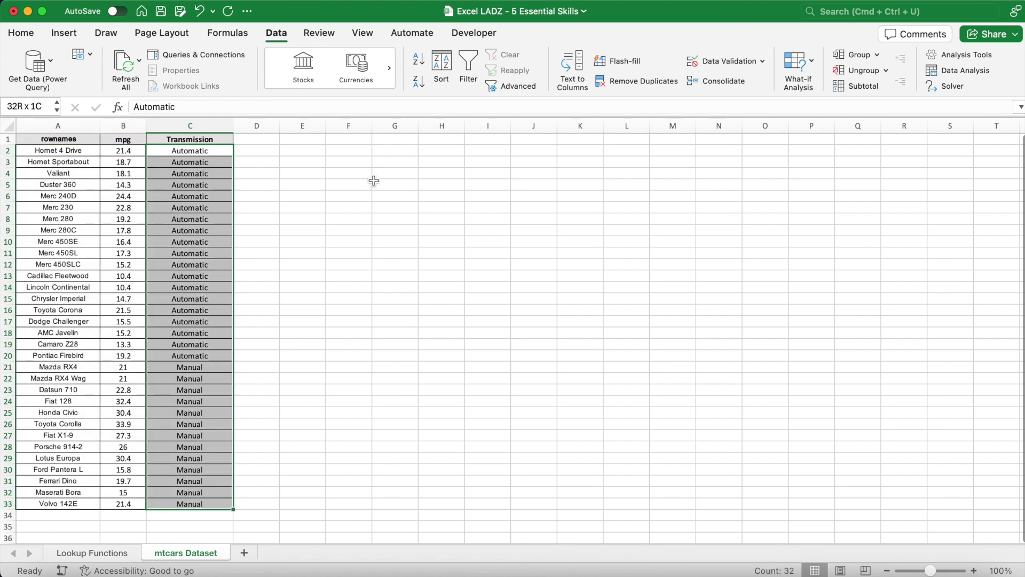
pyautogui.click(220, 356)
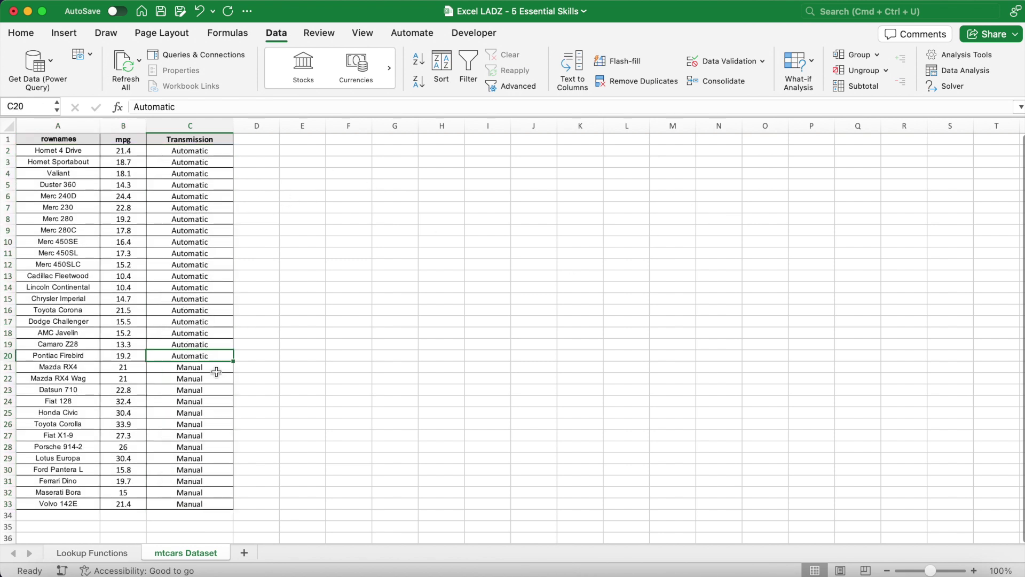
pyautogui.moveTo(216, 371); pyautogui.dragTo(215, 507)
pyautogui.click(308, 220)
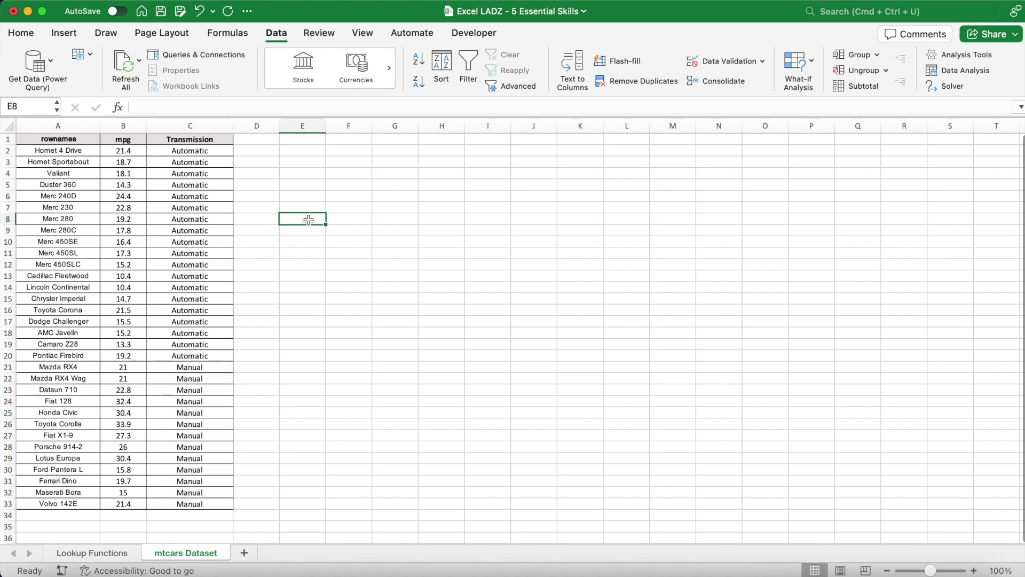
pyautogui.click(270, 10)
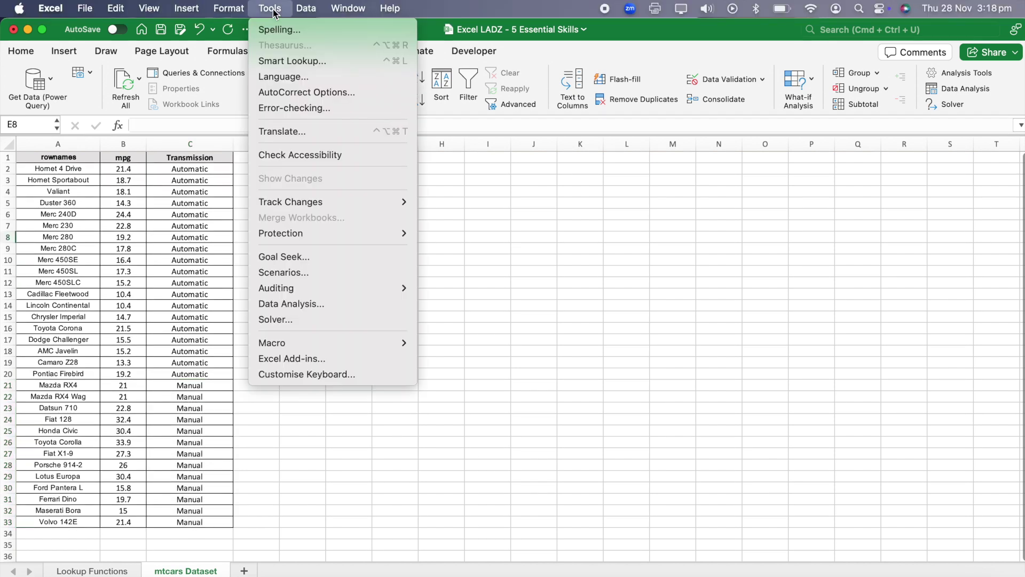
pyautogui.click(329, 359)
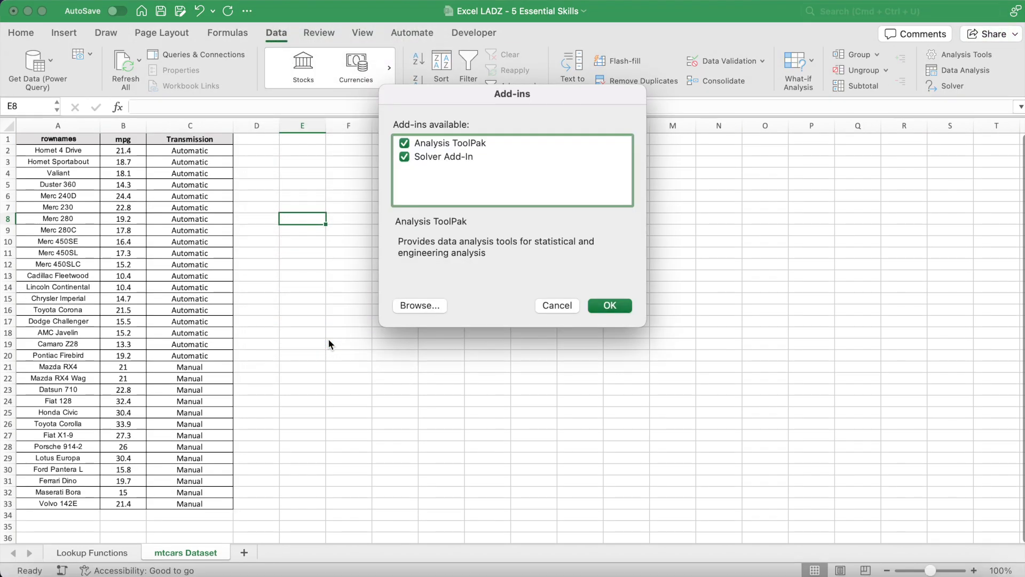
pyautogui.click(406, 144)
pyautogui.click(404, 156)
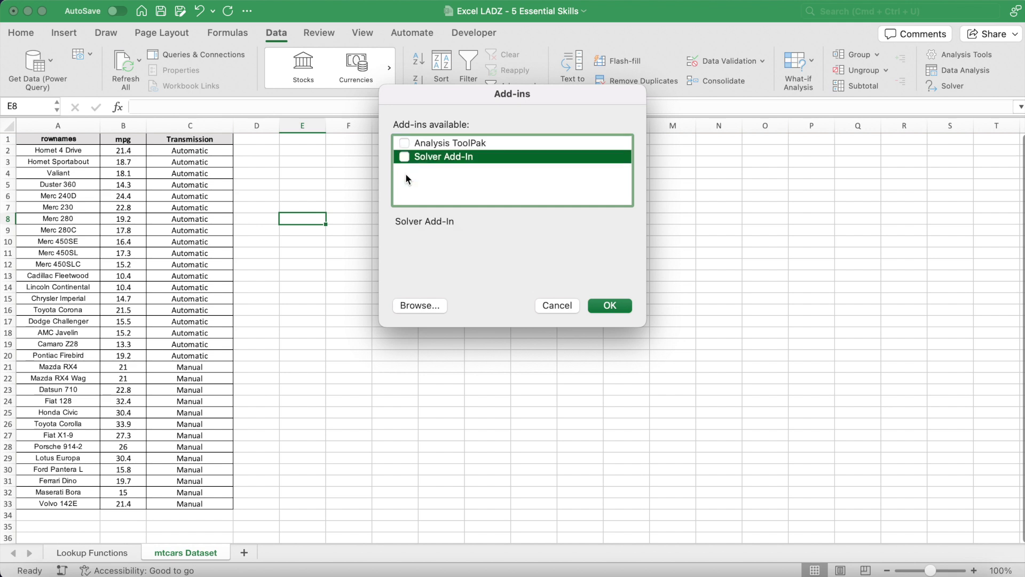
pyautogui.click(404, 157)
pyautogui.click(404, 143)
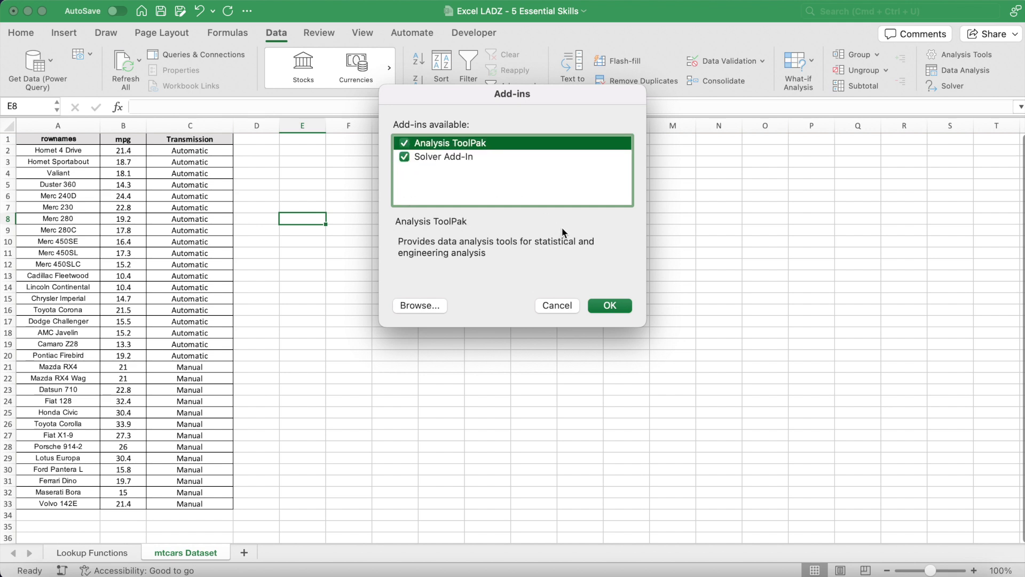
pyautogui.click(609, 306)
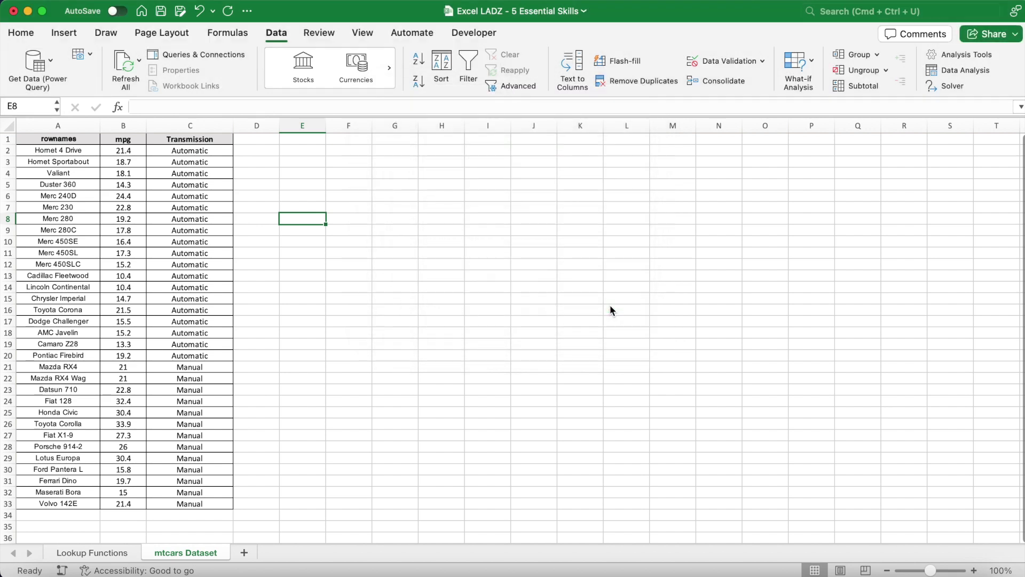
# Choose Descriptive Statistics from the Data Analysis tools and move its dialog off the data.
pyautogui.click(958, 74)
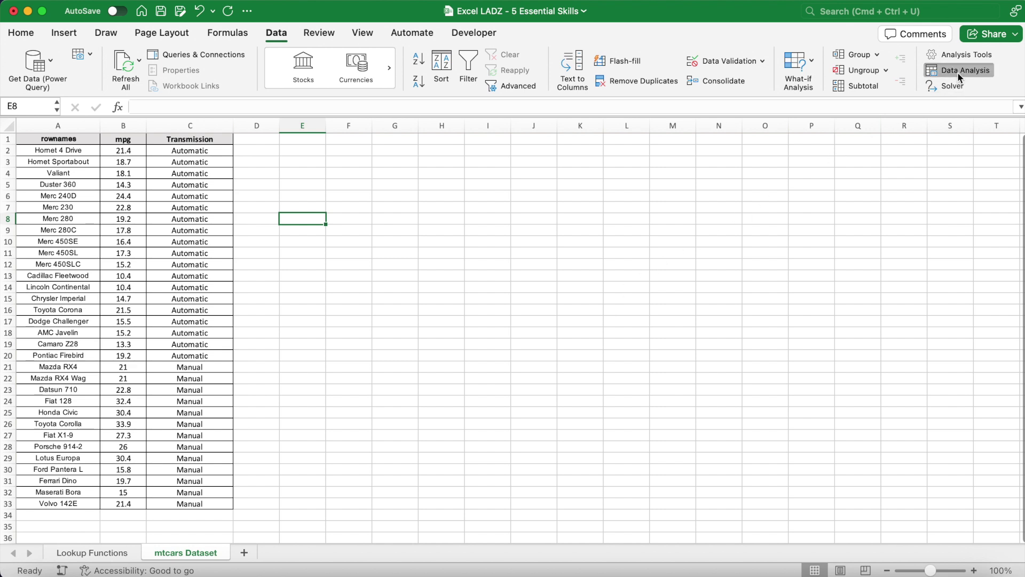
pyautogui.scroll(10, 518, 206)
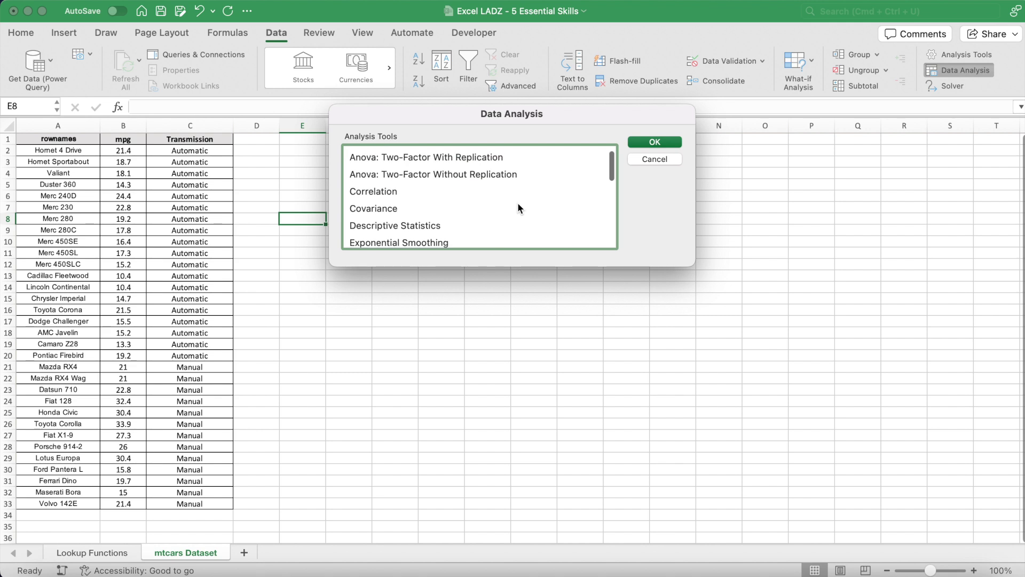
pyautogui.scroll(1, 517, 207)
pyautogui.scroll(-2, 517, 207)
pyautogui.click(485, 218)
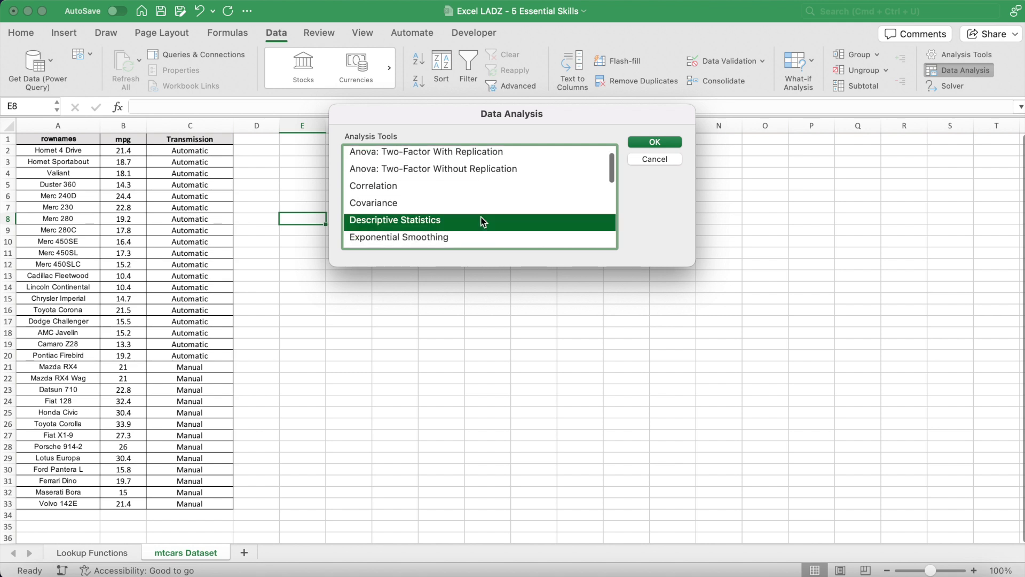
pyautogui.click(654, 142)
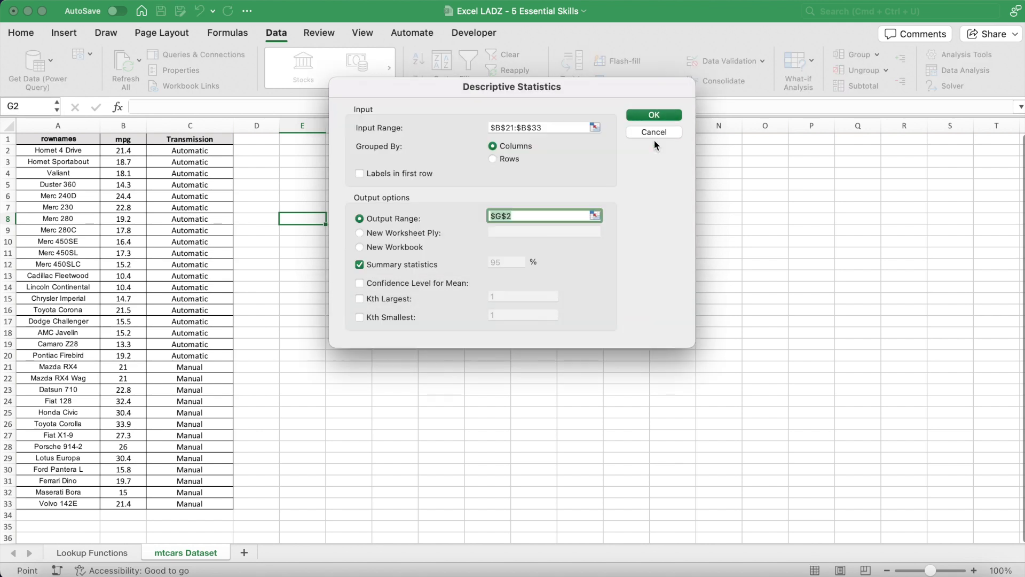
pyautogui.moveTo(572, 95); pyautogui.dragTo(584, 212)
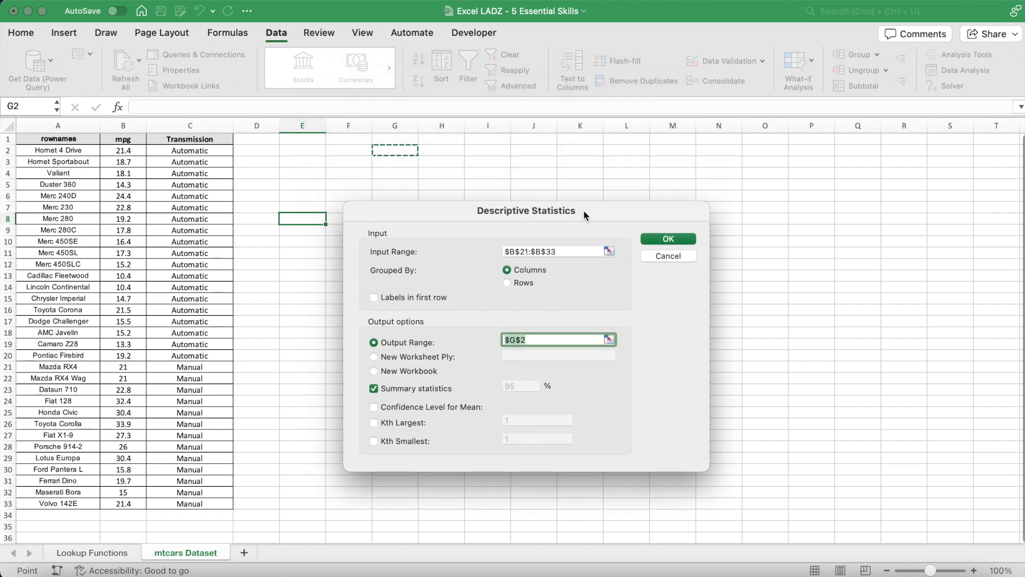
# Set Input Range B2:B20 and Output Range F2, then run the summary statistics.
pyautogui.click(540, 253)
pyautogui.moveTo(566, 252); pyautogui.dragTo(484, 254)
pyautogui.press('BackSpace')
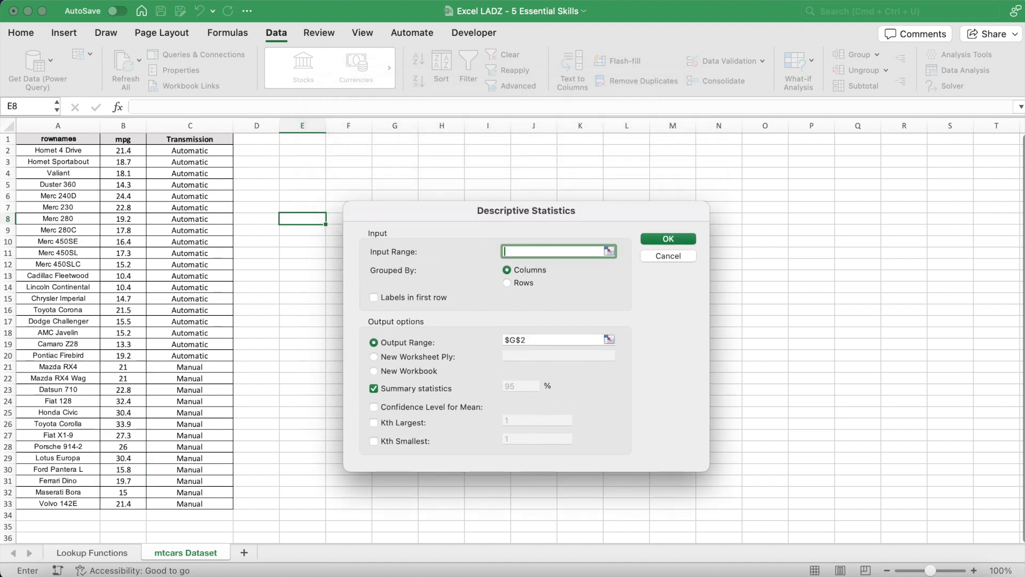
pyautogui.moveTo(124, 151); pyautogui.dragTo(132, 357)
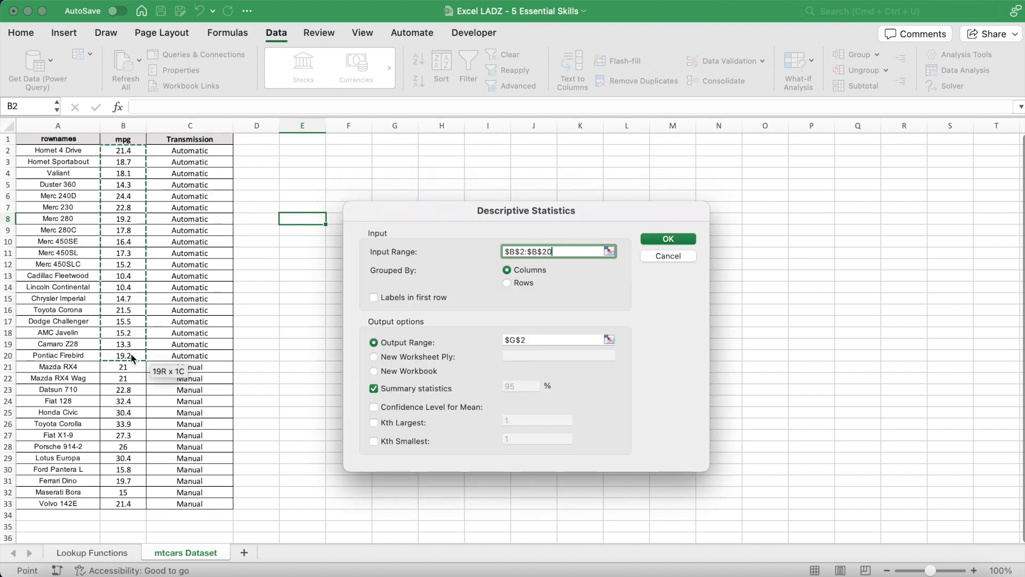
pyautogui.click(492, 343)
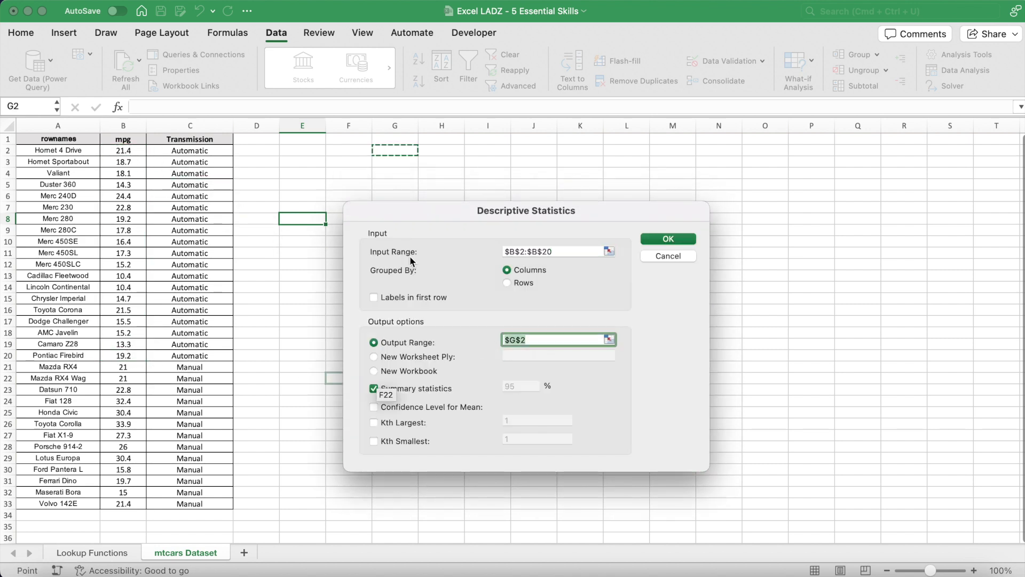
pyautogui.click(349, 150)
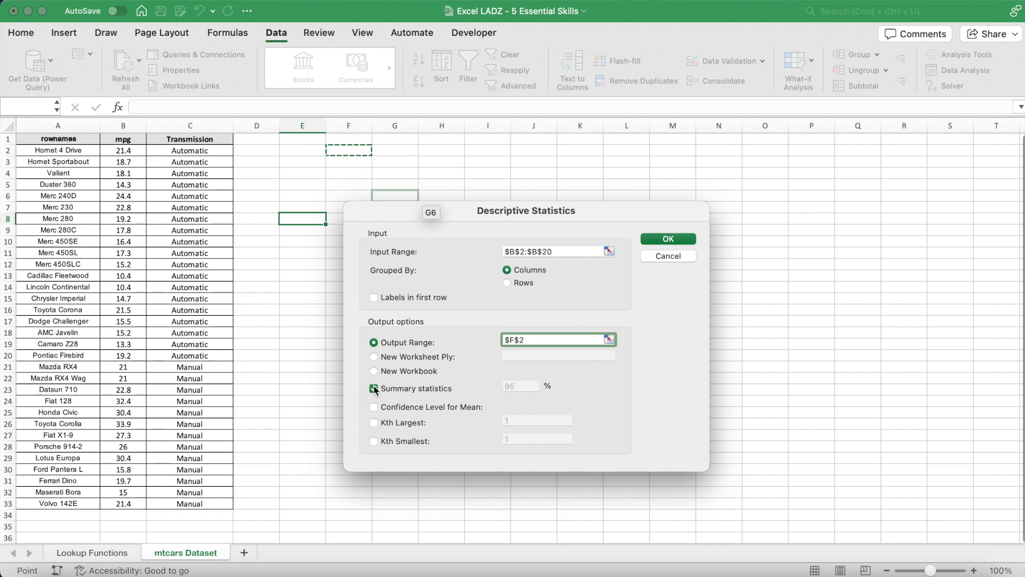
pyautogui.click(668, 238)
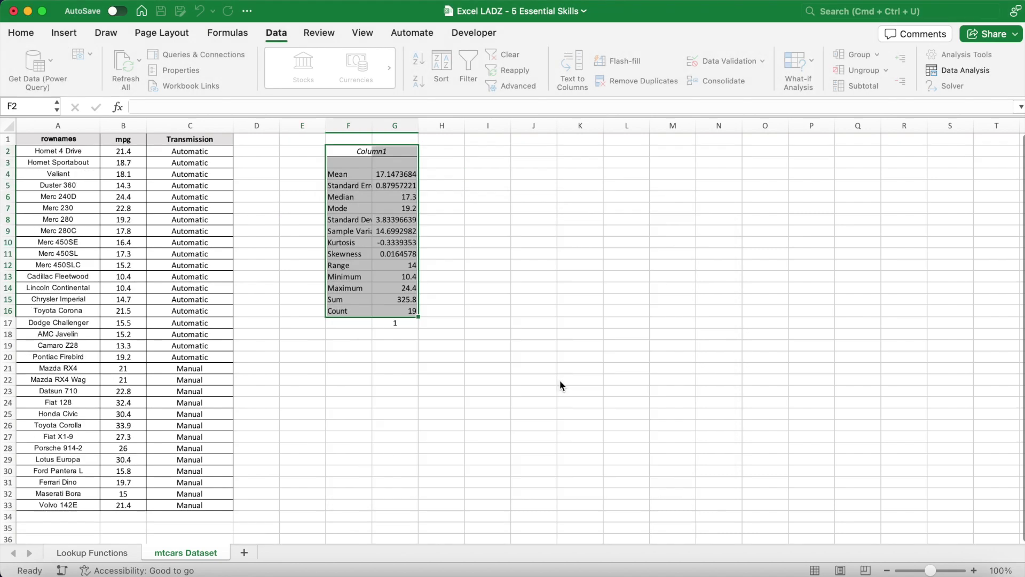
# Autofit column F, retitle F2 from Column1 to Automatic, and check the automatic mean.
pyautogui.doubleClick(372, 125)
pyautogui.write('Automatic')
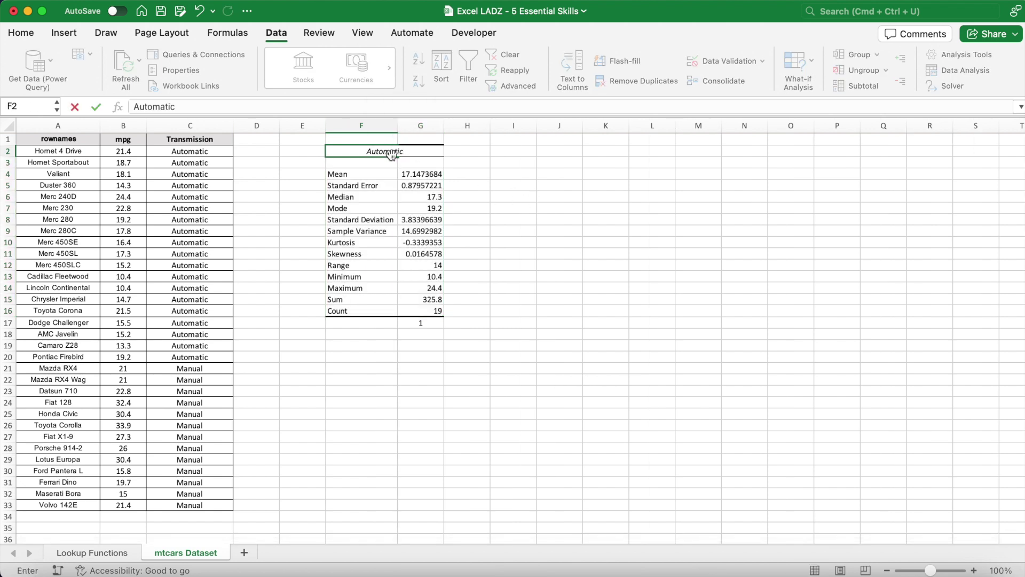
pyautogui.moveTo(366, 151); pyautogui.dragTo(421, 155)
pyautogui.click(495, 184)
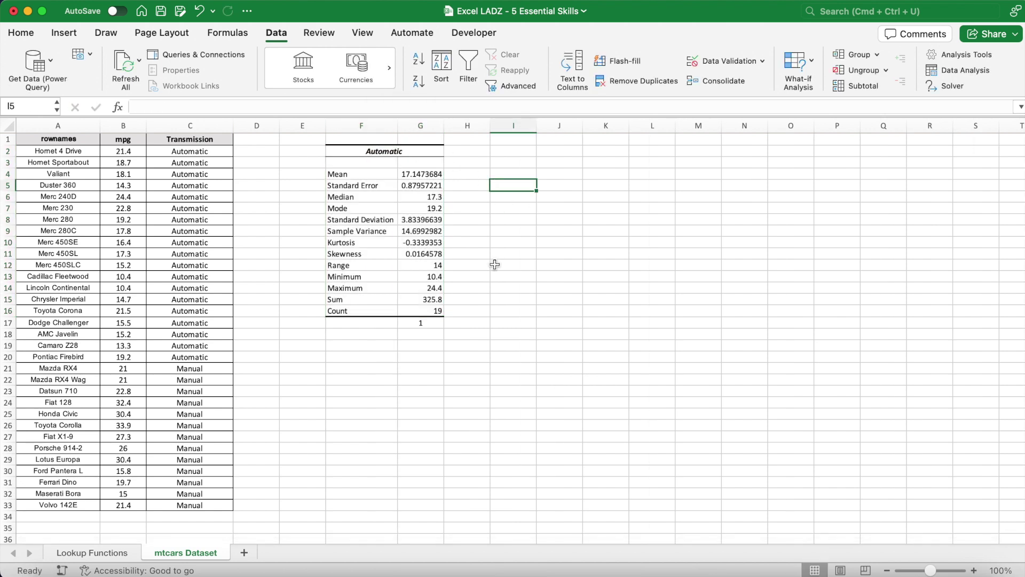
pyautogui.click(427, 174)
pyautogui.press('Down')
pyautogui.press('Down')
pyautogui.press('Down')
pyautogui.press('Down')
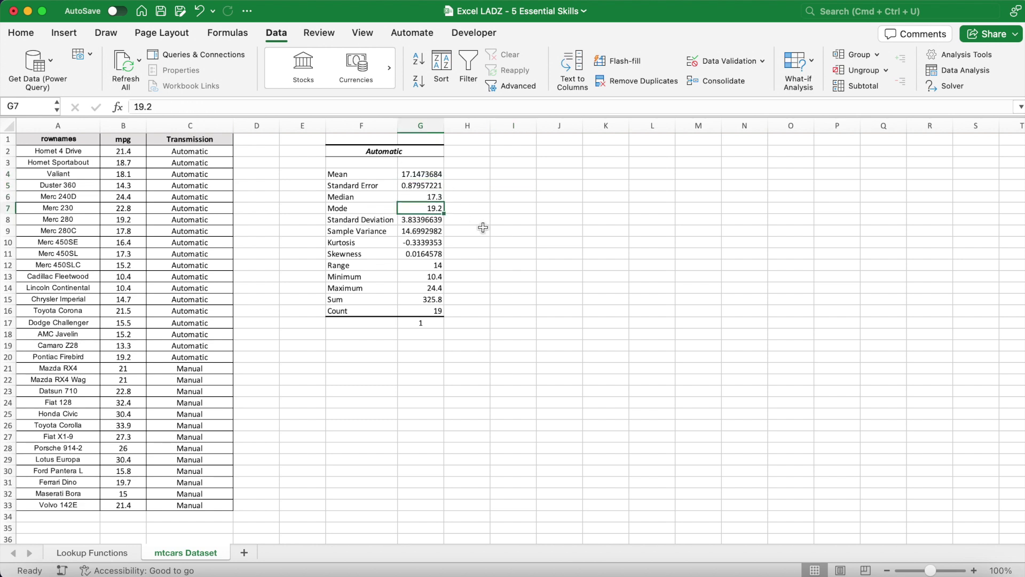
# Run Descriptive Statistics on the manual mpg values B21:B33 with output at I2.
pyautogui.press('Down')
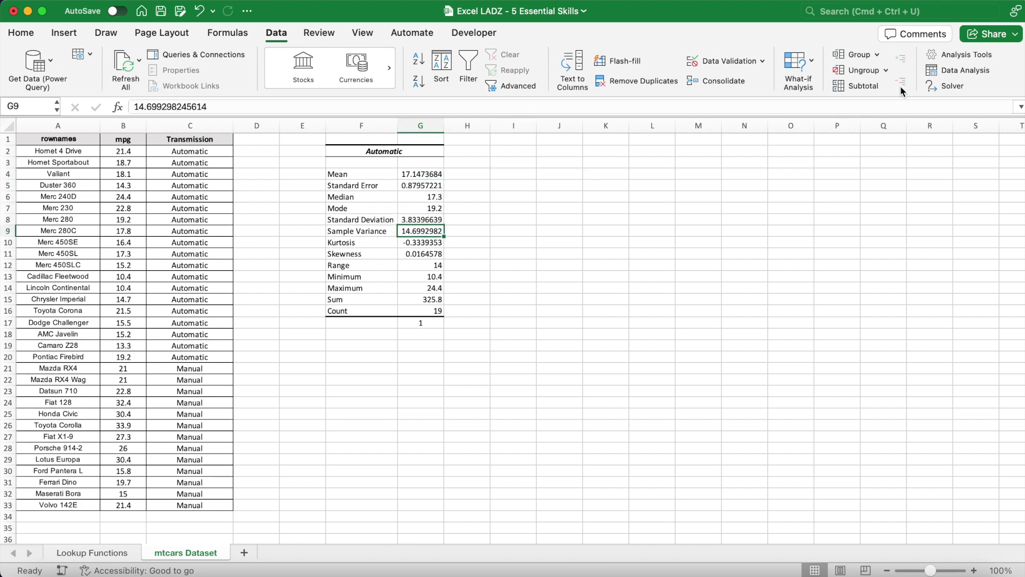
pyautogui.click(965, 70)
pyautogui.click(653, 141)
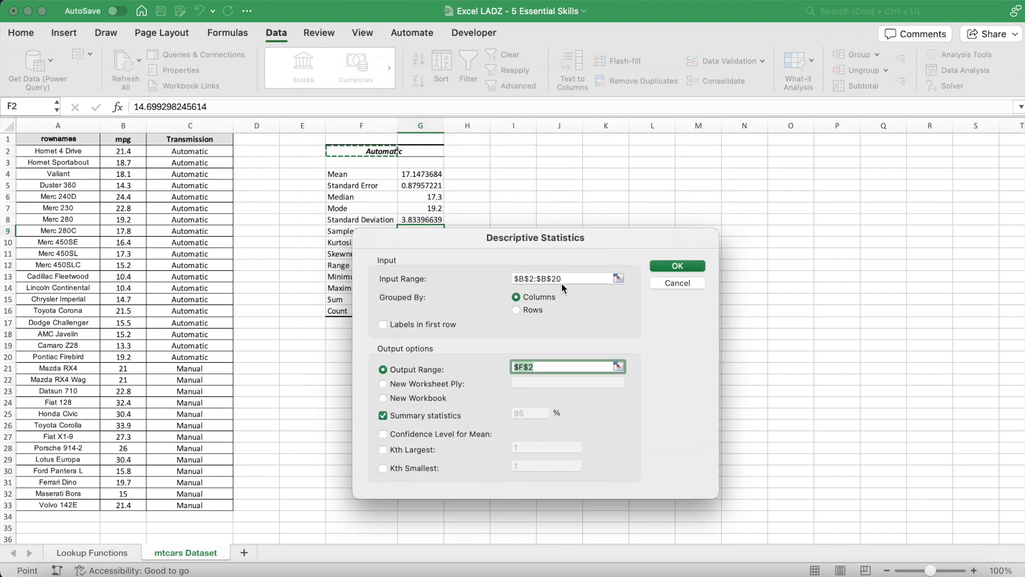
pyautogui.click(558, 279)
pyautogui.press('BackSpace')
pyautogui.moveTo(124, 368); pyautogui.dragTo(123, 504)
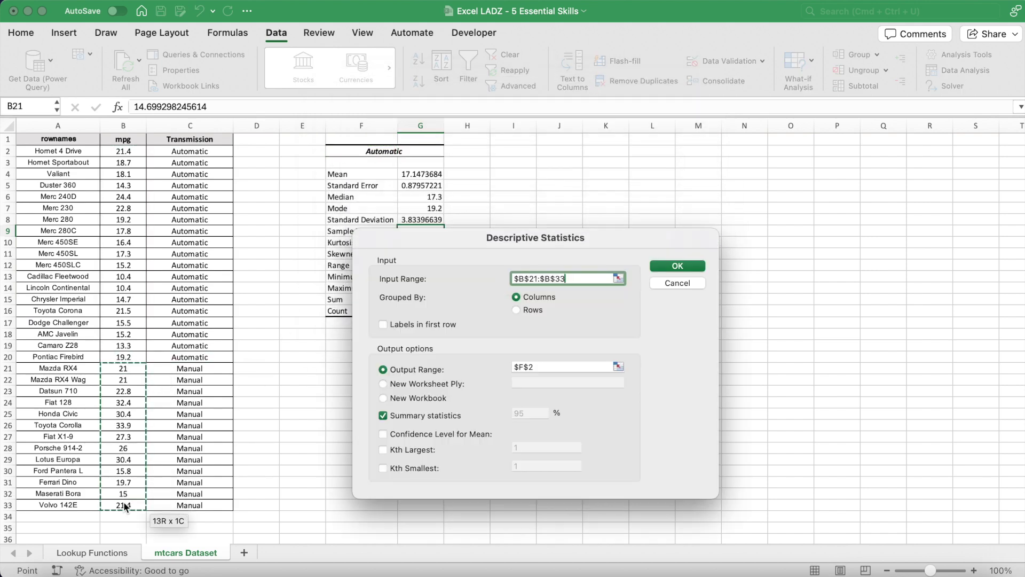
pyautogui.click(520, 366)
pyautogui.click(677, 266)
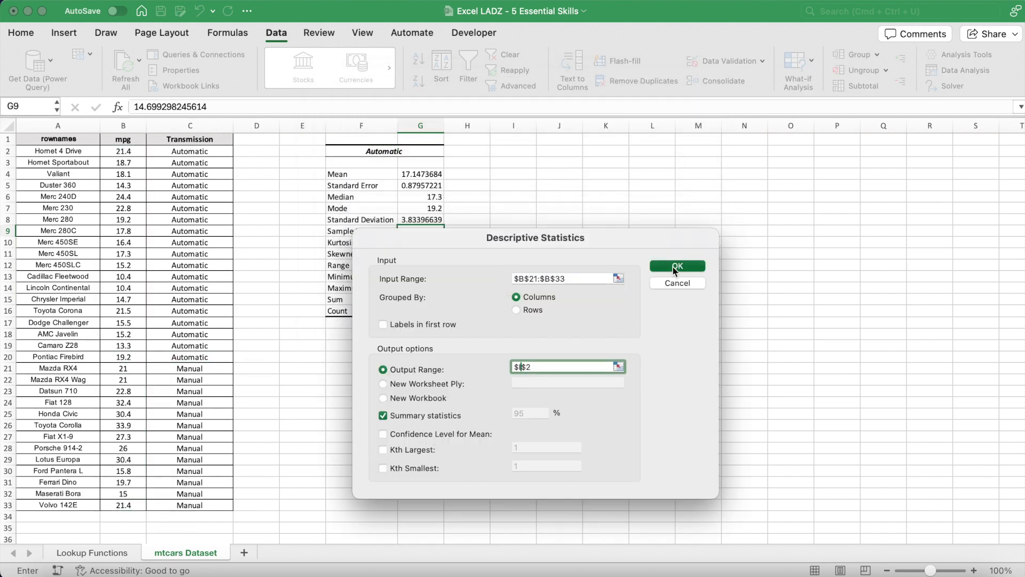
# Autofit column I and title the new summary table Manual in I2.
pyautogui.doubleClick(537, 125)
pyautogui.click(558, 152)
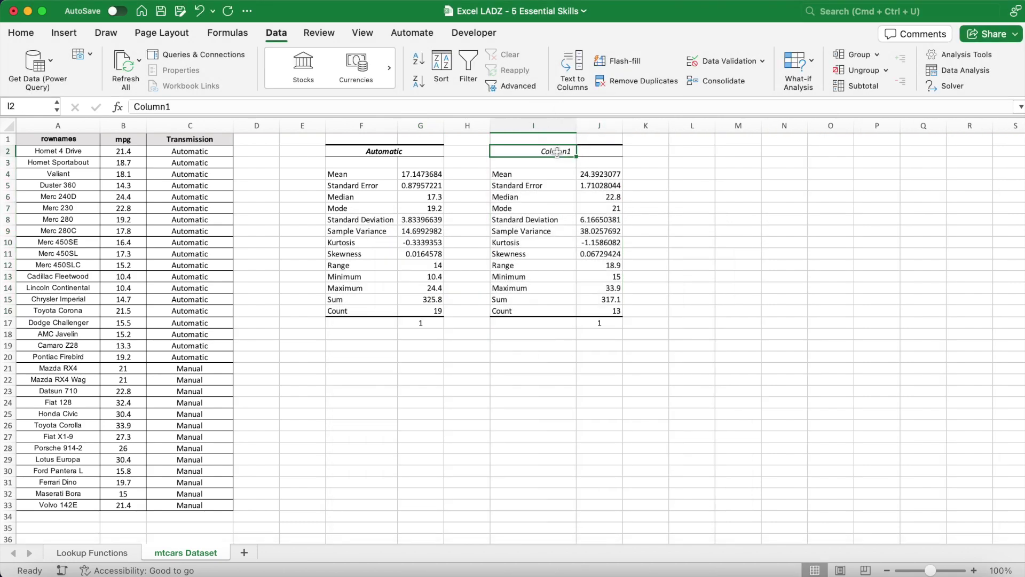
pyautogui.write('Manual')
pyautogui.press('Return')
pyautogui.click(664, 243)
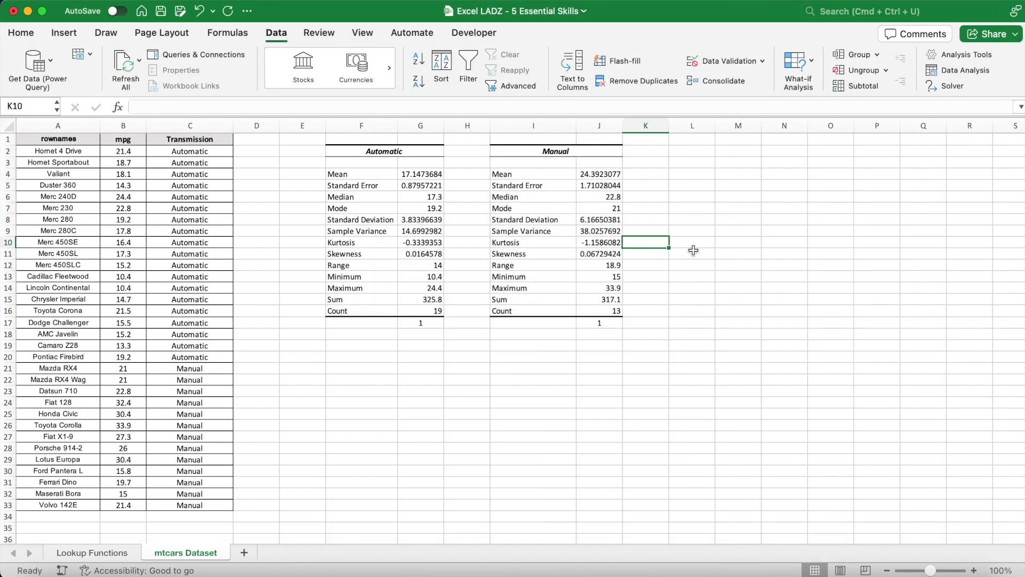
# Compare the automatic and manual means and sample variances across the two tables.
pyautogui.click(604, 178)
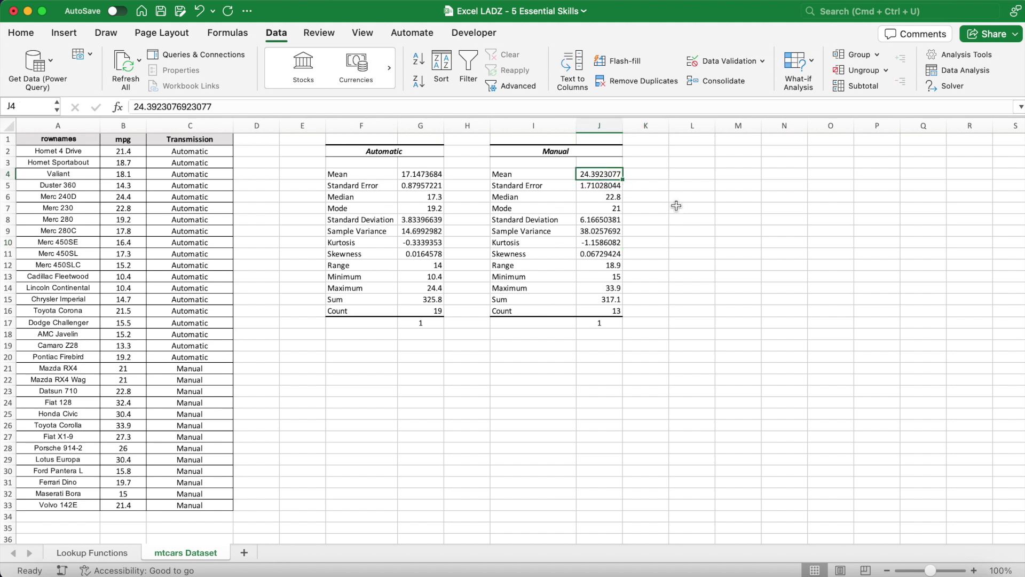
pyautogui.click(427, 178)
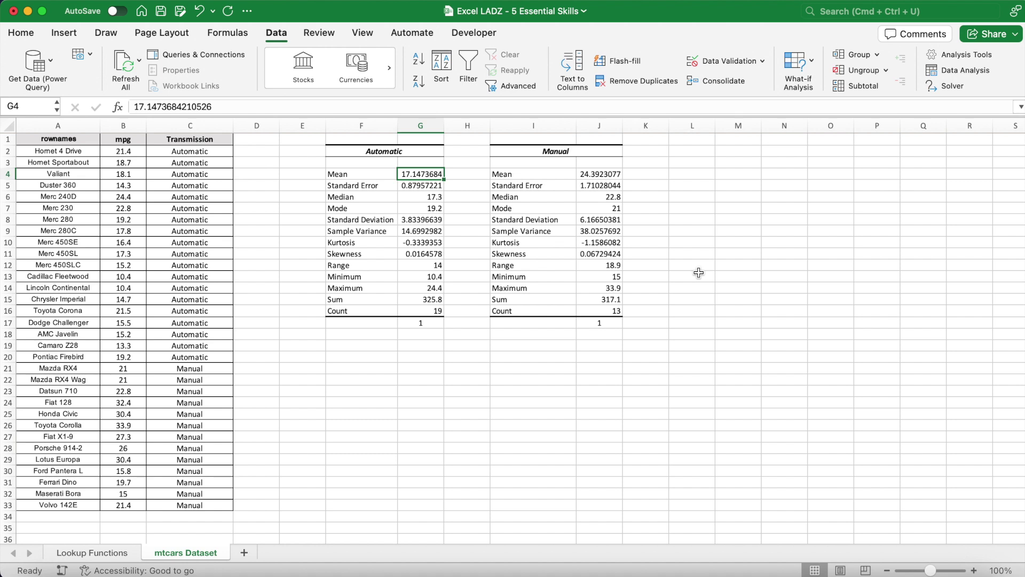
pyautogui.click(429, 233)
pyautogui.click(605, 233)
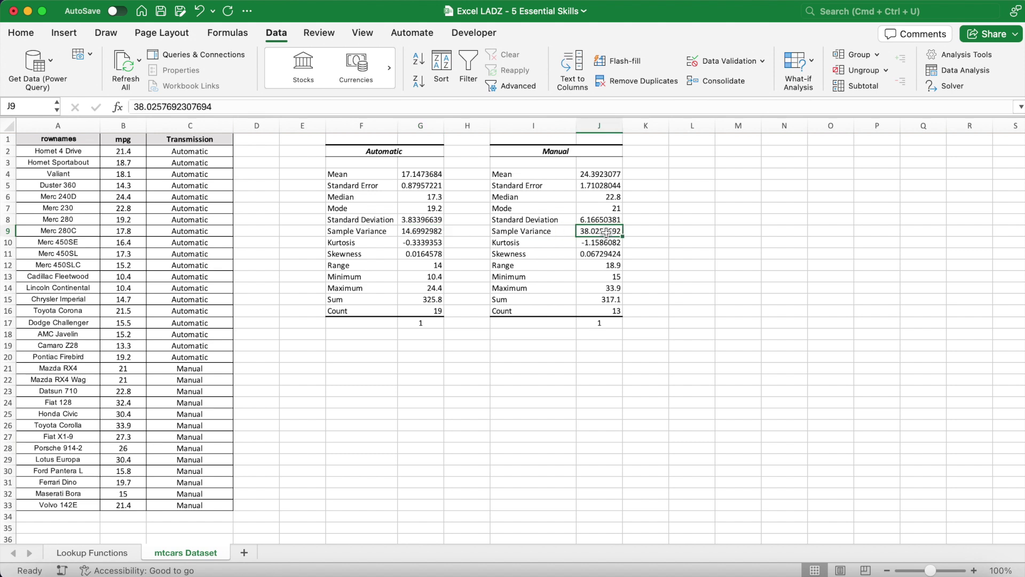
pyautogui.click(677, 220)
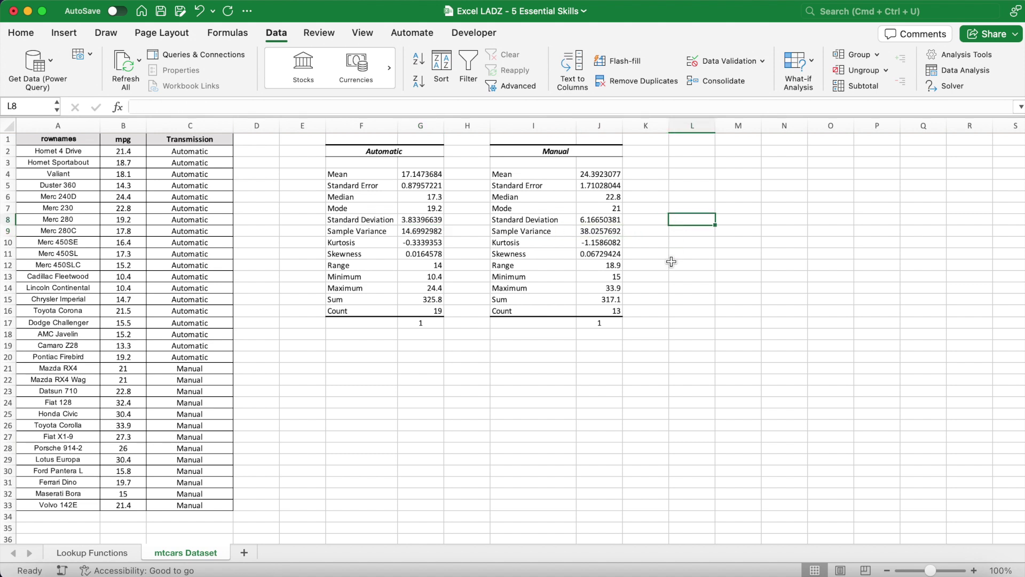
# Choose t-Test: Two-Sample Assuming Unequal Variances and move its dialog off the data.
pyautogui.click(961, 70)
pyautogui.scroll(-5, 553, 188)
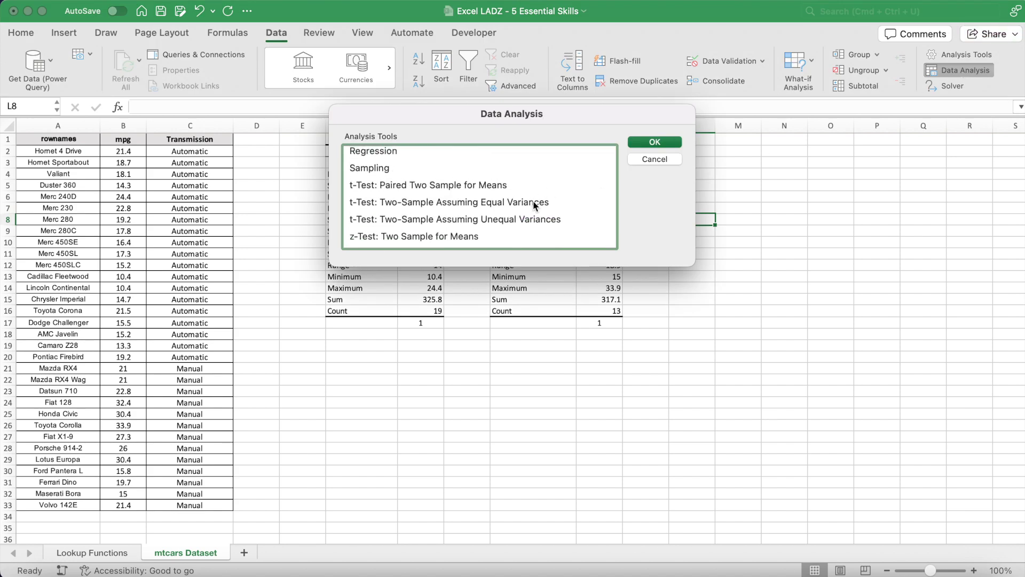
pyautogui.click(514, 220)
pyautogui.click(652, 143)
pyautogui.moveTo(587, 92); pyautogui.dragTo(580, 335)
# Set Variable 1 to B2:B20 and Variable 2 to B21:B33, keeping mean difference 0 and alpha 0.05.
pyautogui.click(539, 372)
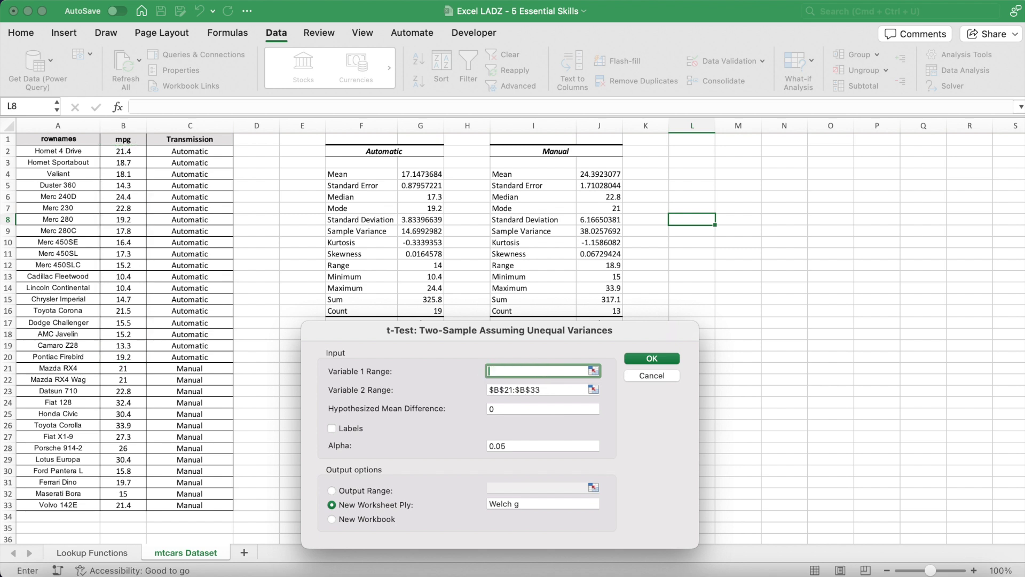
pyautogui.moveTo(123, 151); pyautogui.dragTo(123, 357)
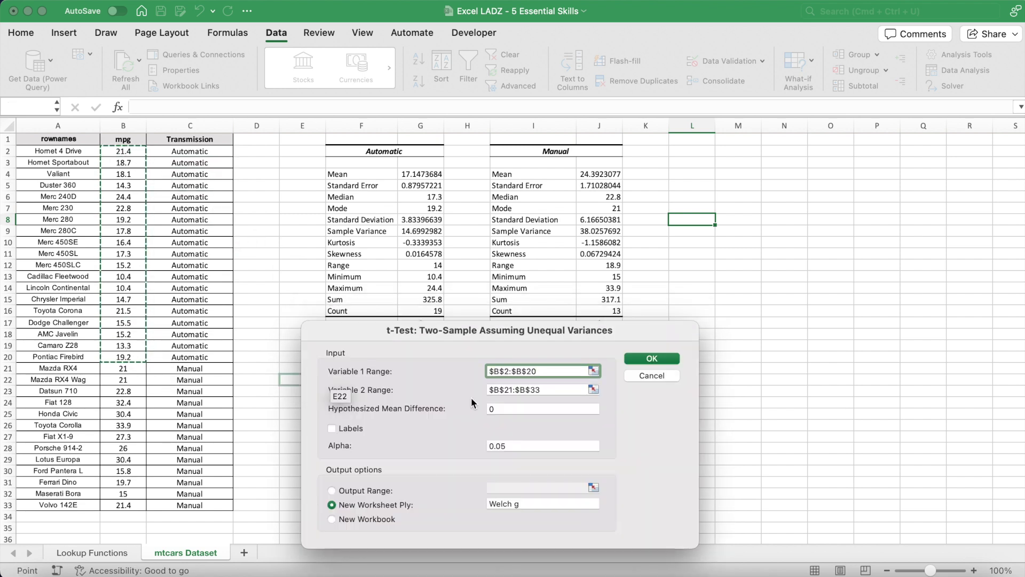
pyautogui.press('Tab')
pyautogui.press('BackSpace')
pyautogui.moveTo(124, 368); pyautogui.dragTo(137, 509)
pyautogui.click(510, 409)
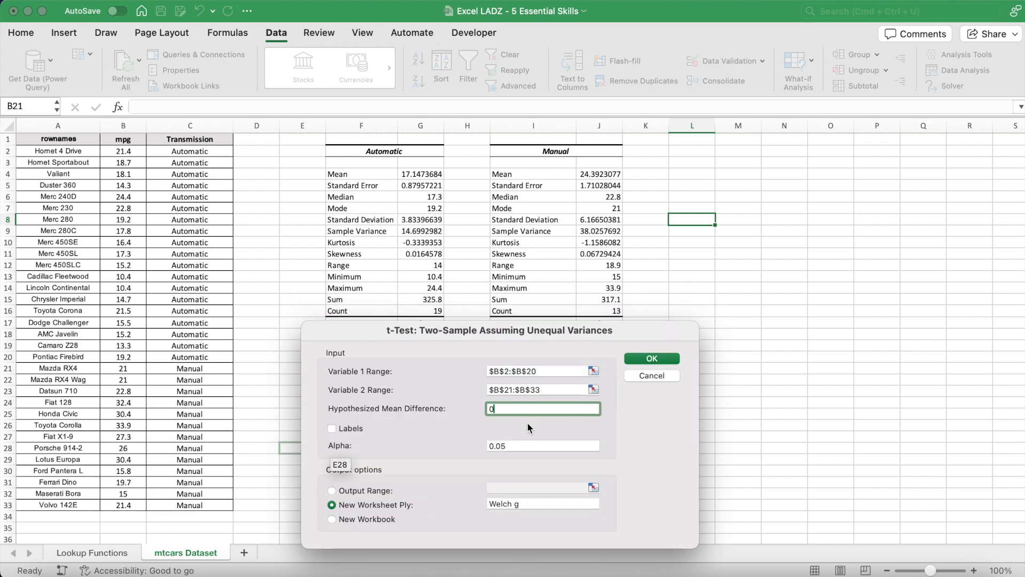
pyautogui.click(517, 445)
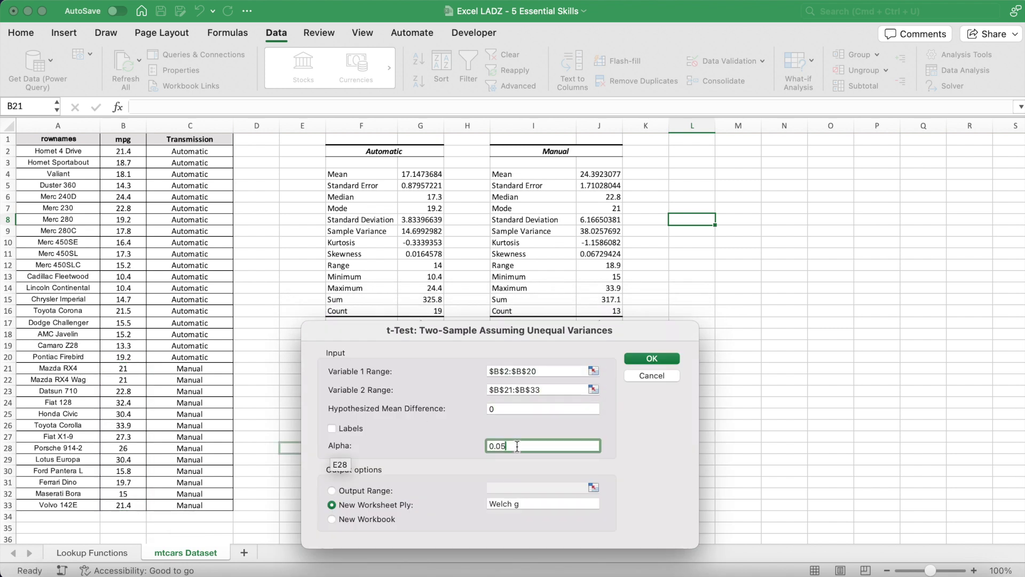
# Send the t-test output to N2 on this sheet, run it, and autofit column N.
pyautogui.click(525, 505)
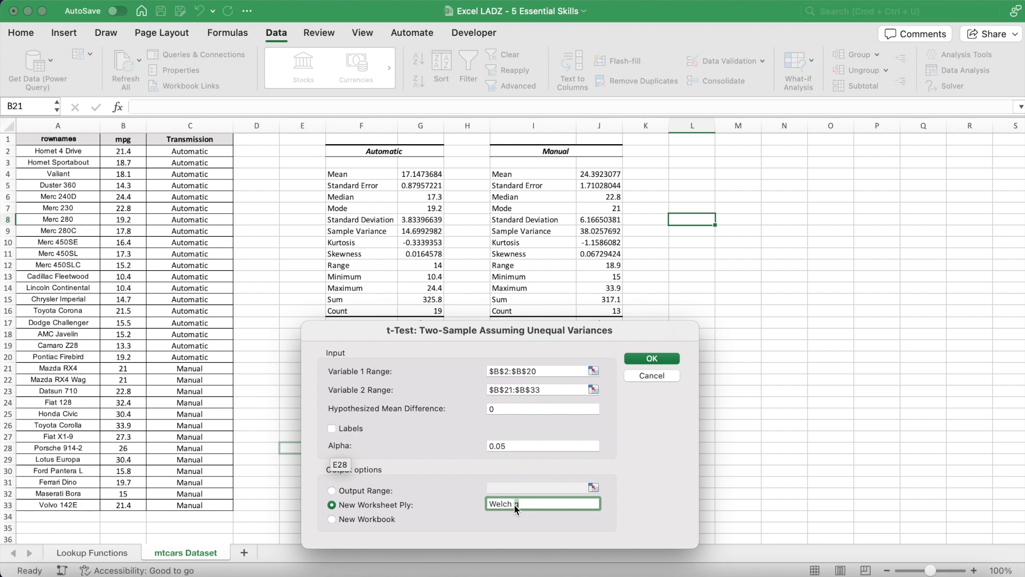
pyautogui.moveTo(517, 507); pyautogui.dragTo(488, 505)
pyautogui.press('BackSpace')
pyautogui.click(332, 490)
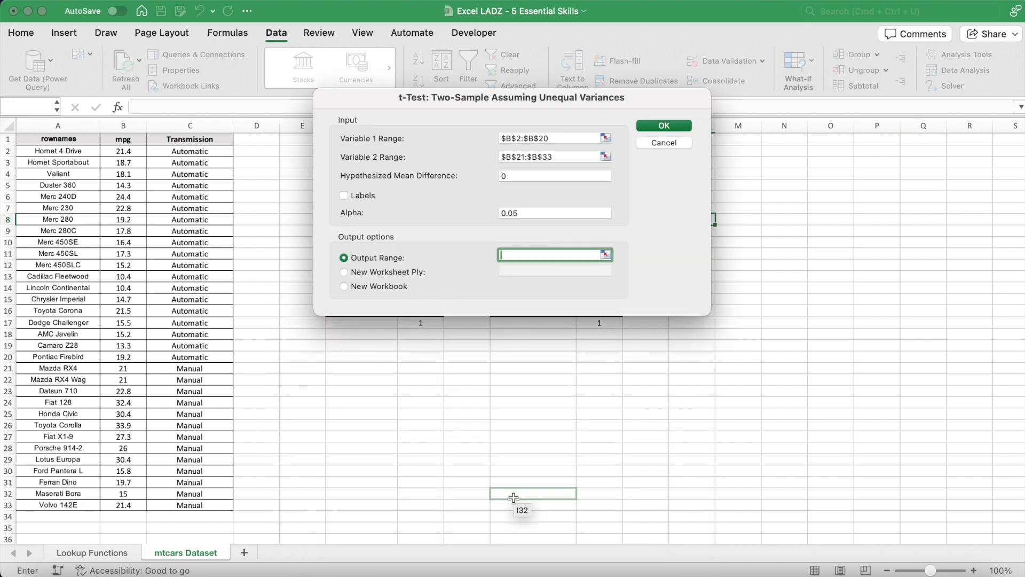
pyautogui.click(784, 151)
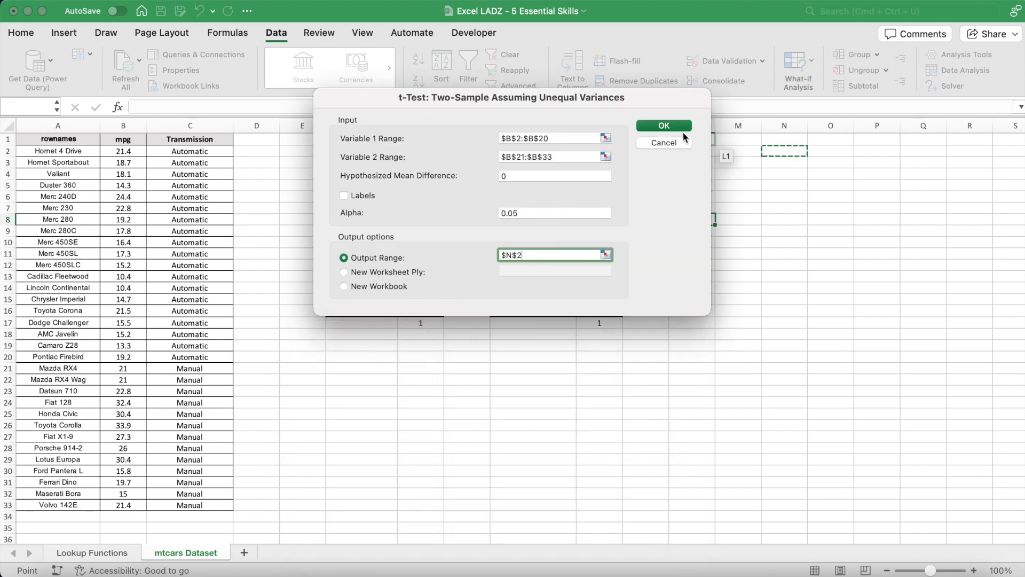
pyautogui.click(675, 126)
pyautogui.moveTo(810, 125); pyautogui.dragTo(811, 125)
pyautogui.doubleClick(811, 125)
# Delete the empty column M beside the t-test results.
pyautogui.click(731, 125)
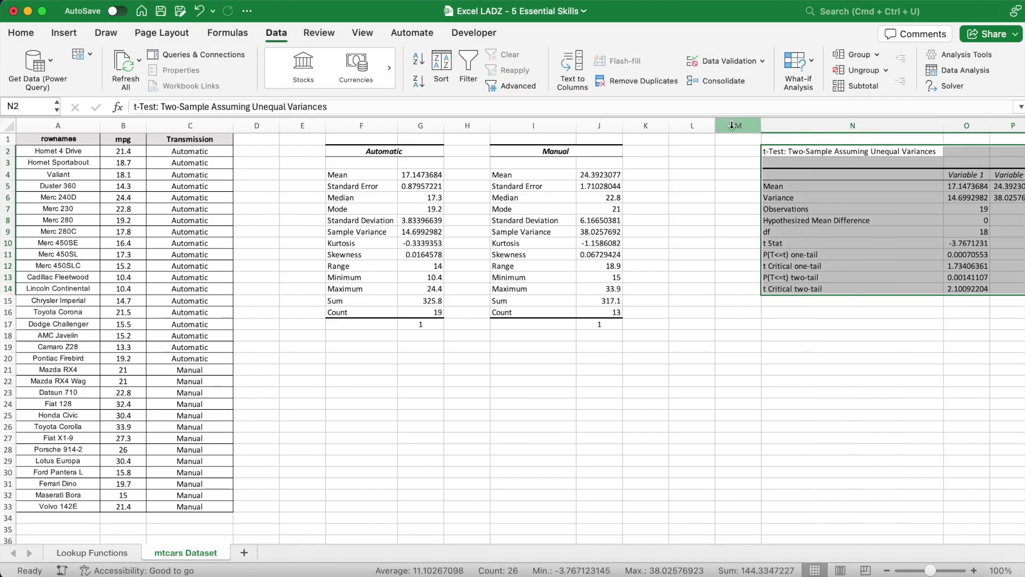
pyautogui.rightClick(731, 125)
pyautogui.click(745, 219)
pyautogui.click(740, 323)
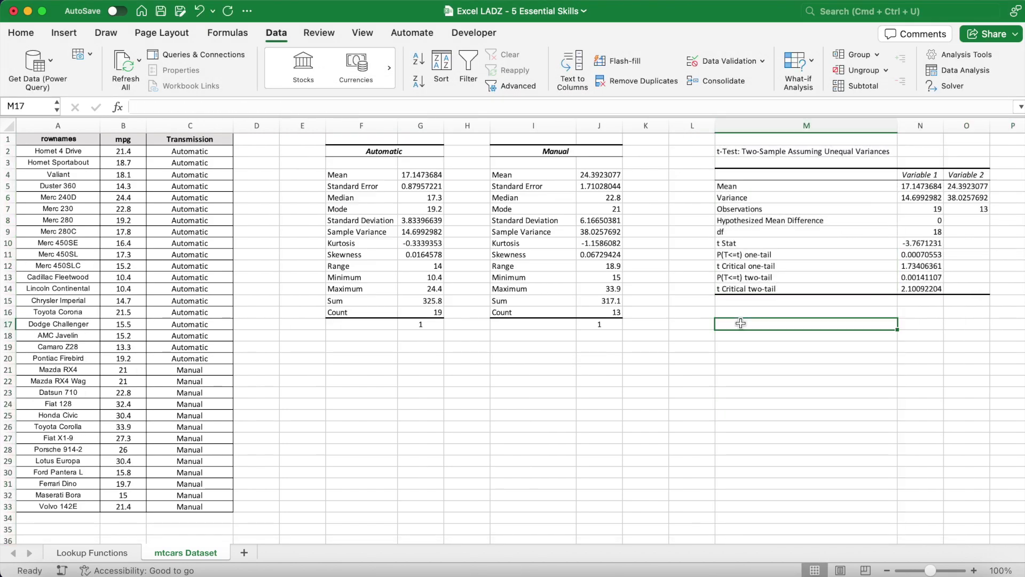
# Review the t-test means, variances, observation count and two-tail p-value against the mpg data.
pyautogui.click(832, 189)
pyautogui.click(916, 190)
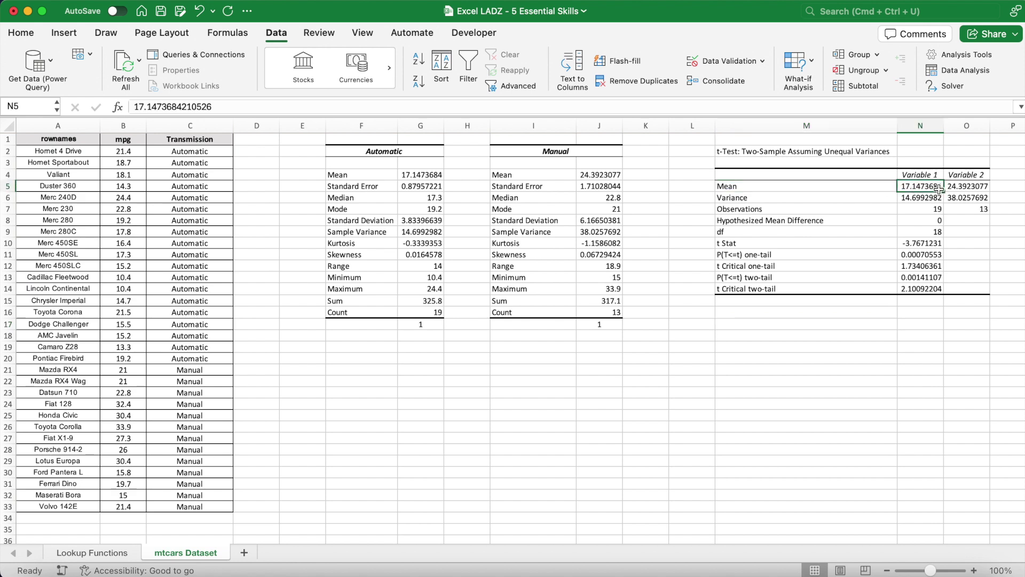
pyautogui.click(957, 186)
pyautogui.moveTo(917, 197); pyautogui.dragTo(966, 196)
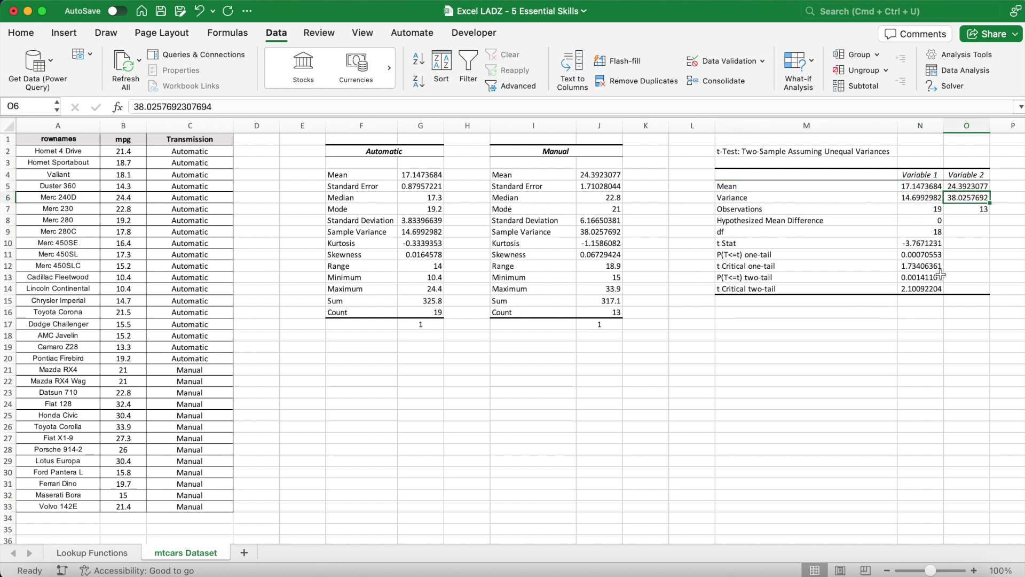
pyautogui.click(983, 209)
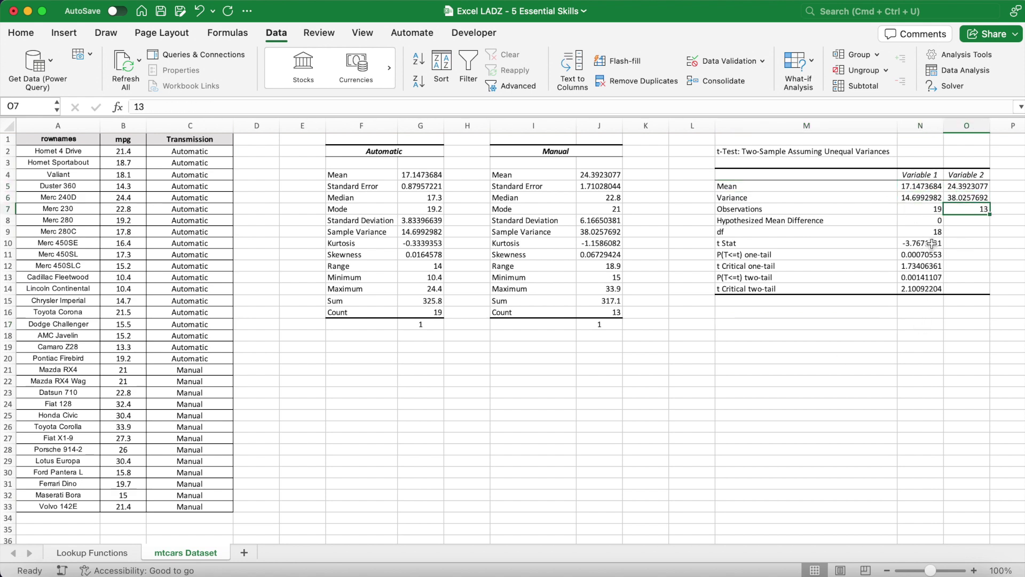
pyautogui.click(916, 279)
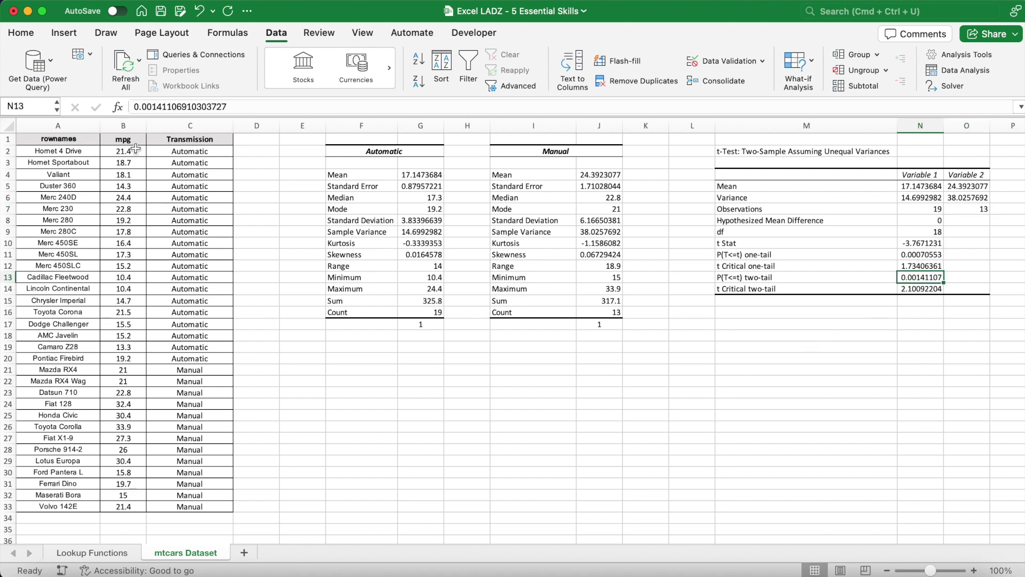
pyautogui.moveTo(133, 150); pyautogui.dragTo(127, 504)
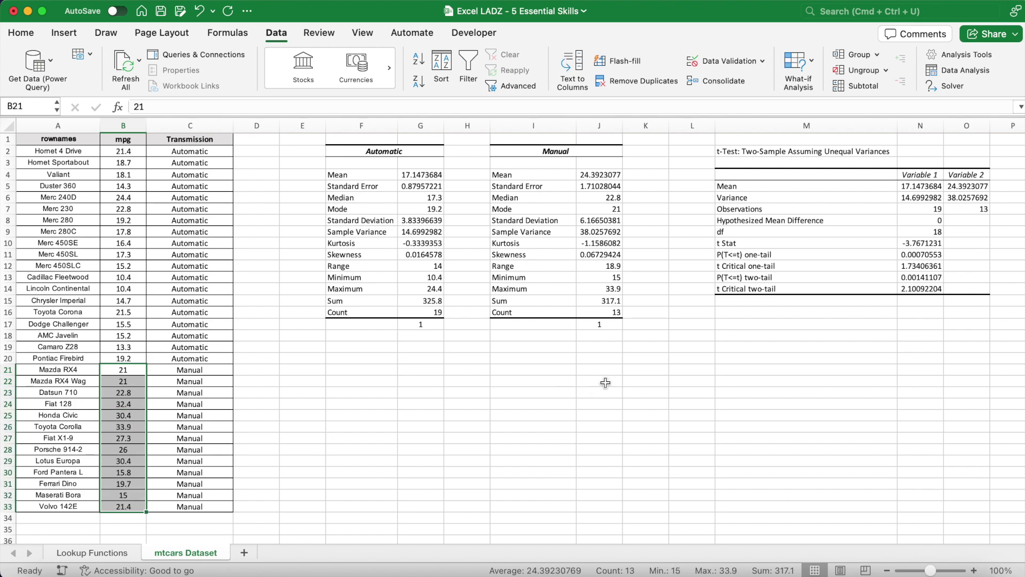
pyautogui.click(782, 329)
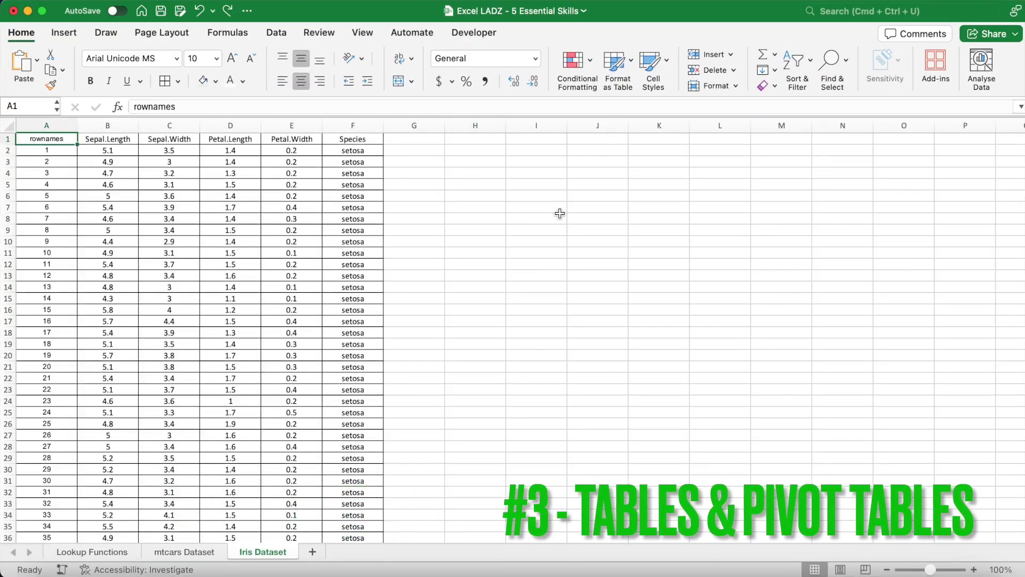
pyautogui.press('Right')
pyautogui.press('Right')
pyautogui.press('Right')
pyautogui.press('Right')
pyautogui.press('Right')
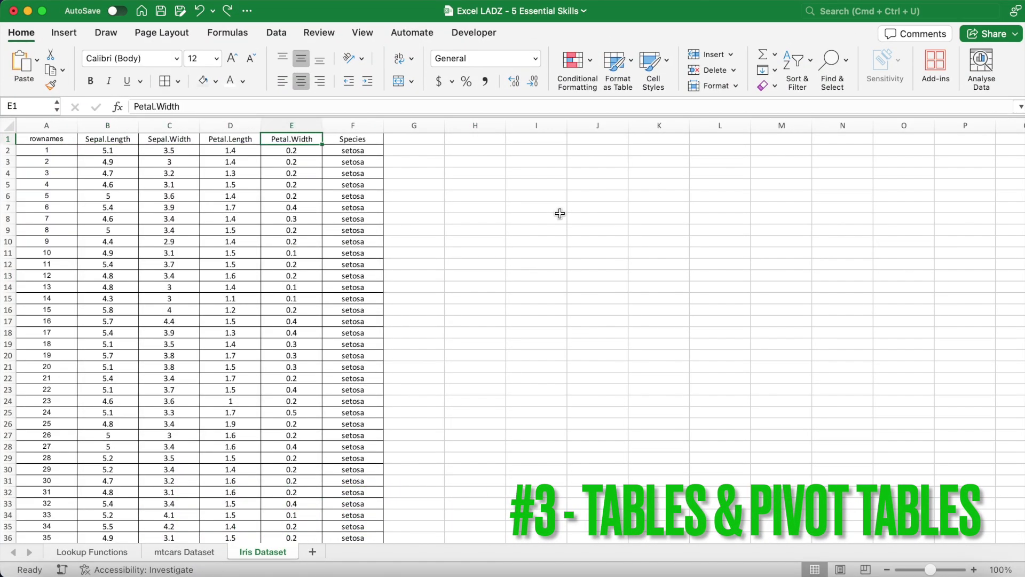
pyautogui.press('Left')
pyautogui.press('Left')
pyautogui.press('Left')
pyautogui.press('Left')
pyautogui.press('Left')
pyautogui.press('super+shift+Right')
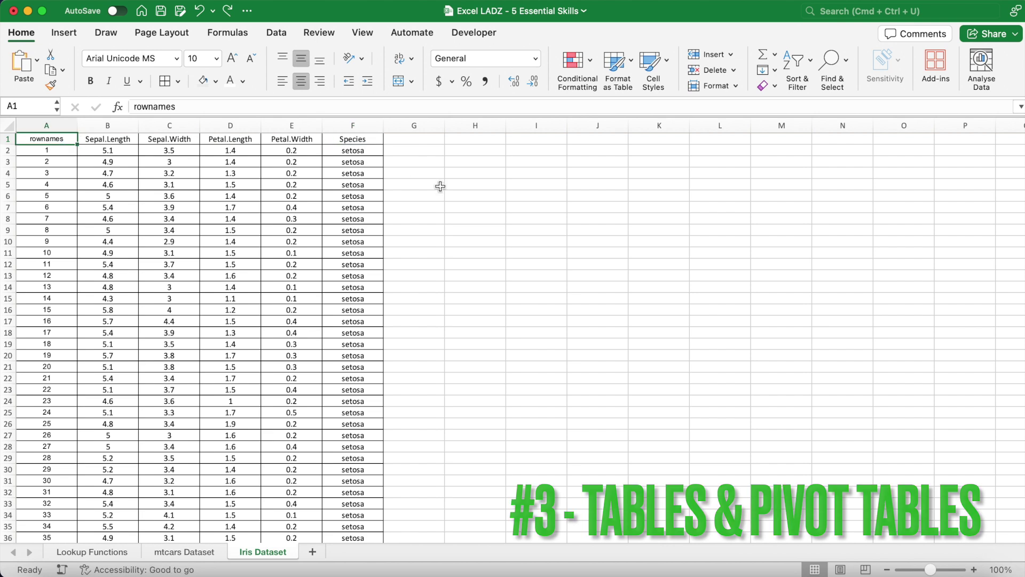
pyautogui.press('super+shift+Down')
pyautogui.scroll(-2, 443, 248)
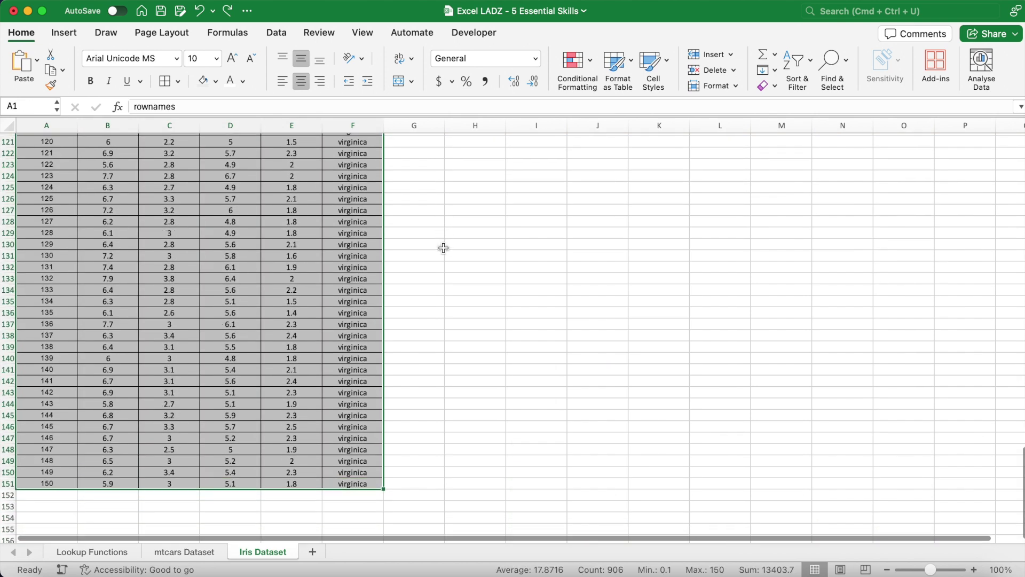
pyautogui.press('super+shift+Up')
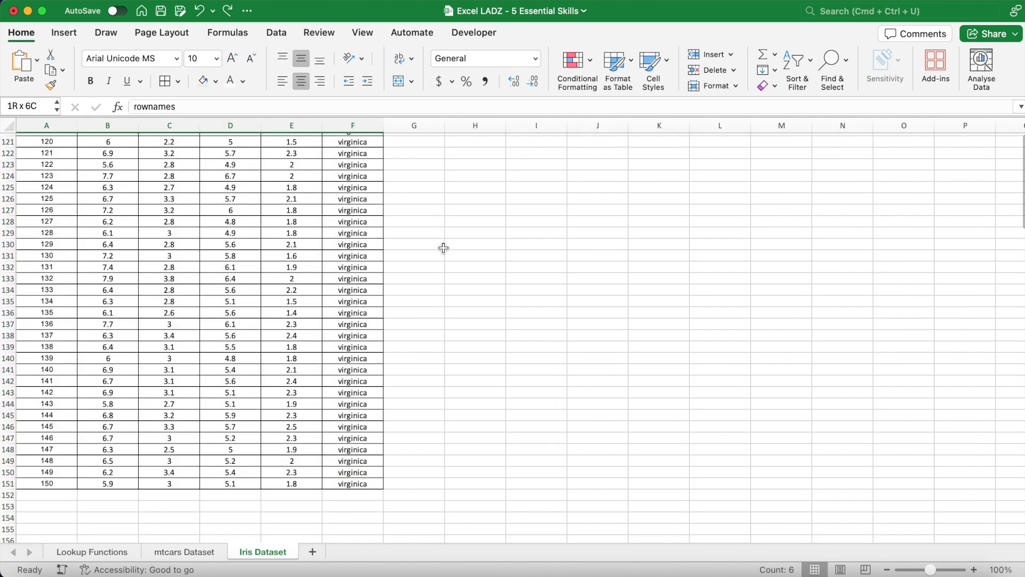
pyautogui.click(443, 248)
pyautogui.press('Left')
pyautogui.press('Left')
pyautogui.press('Left')
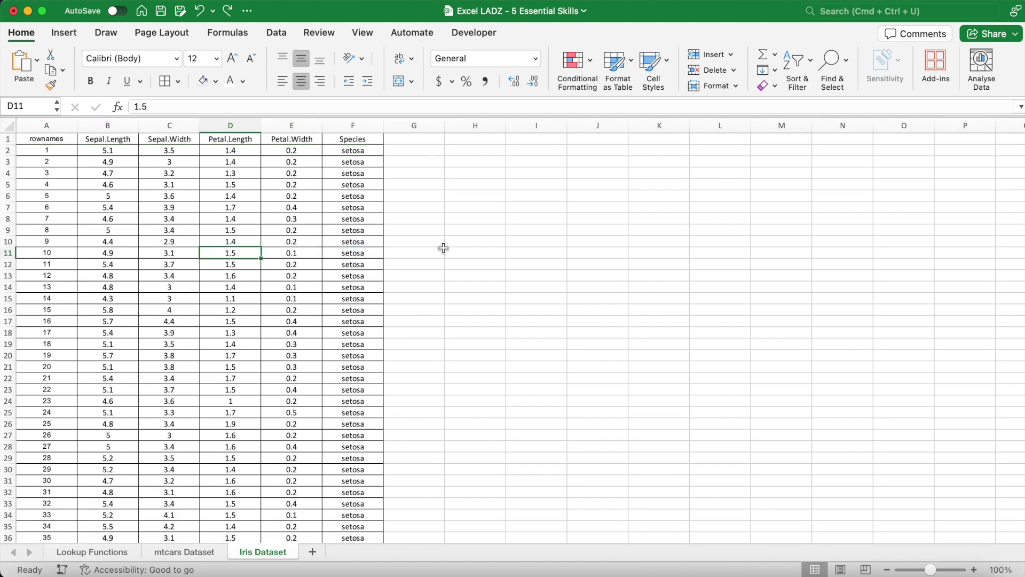
pyautogui.press('super+t')
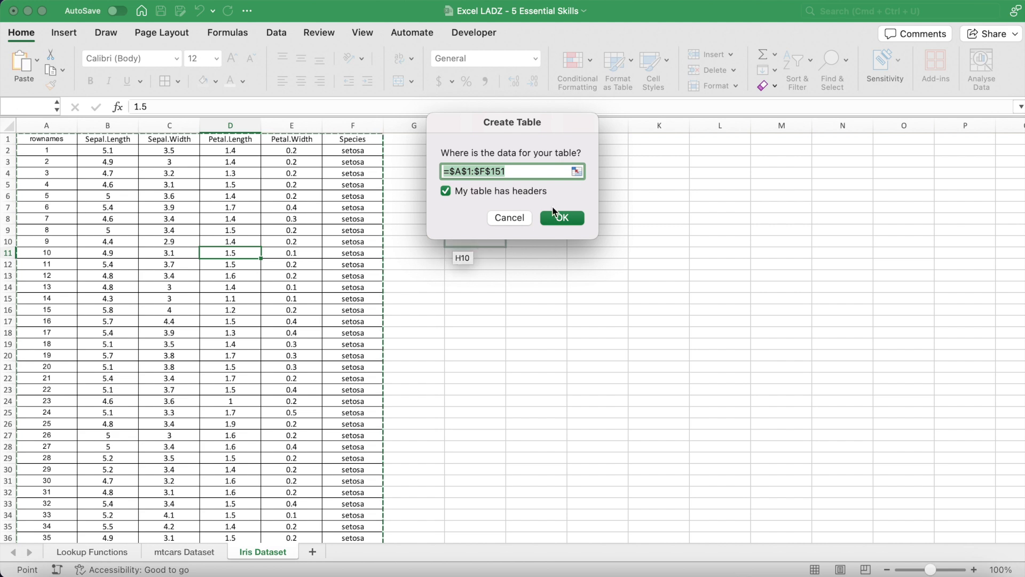
# Create the table from $A$1:$F$151 with headers, then deselect it.
pyautogui.click(554, 216)
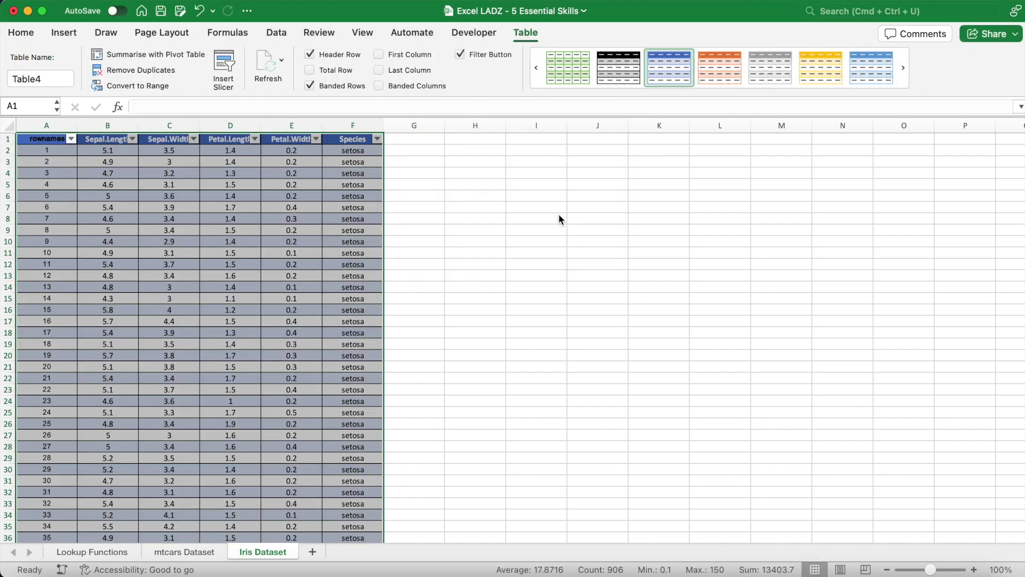
pyautogui.click(25, 35)
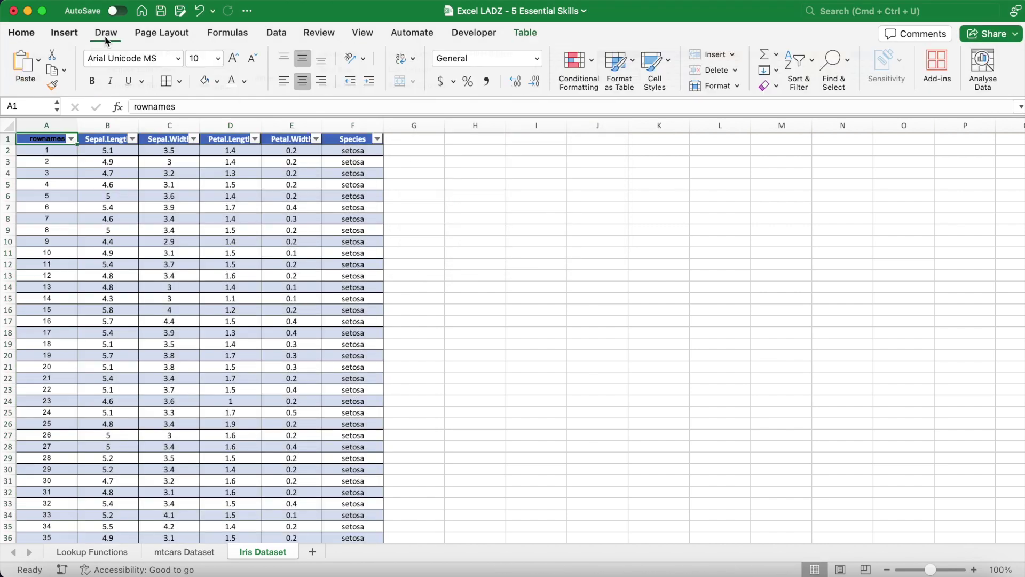
pyautogui.click(440, 241)
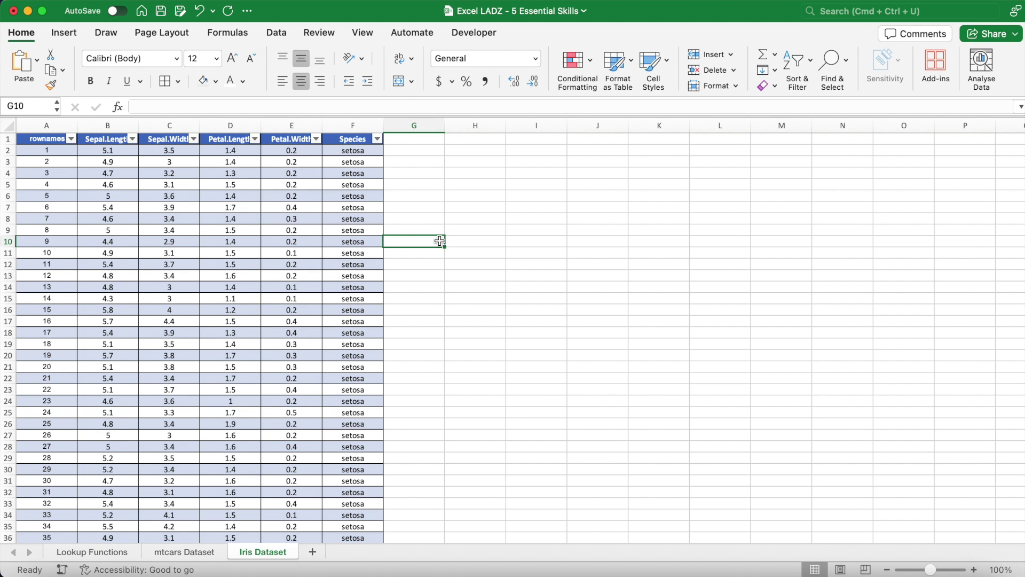
pyautogui.click(110, 141)
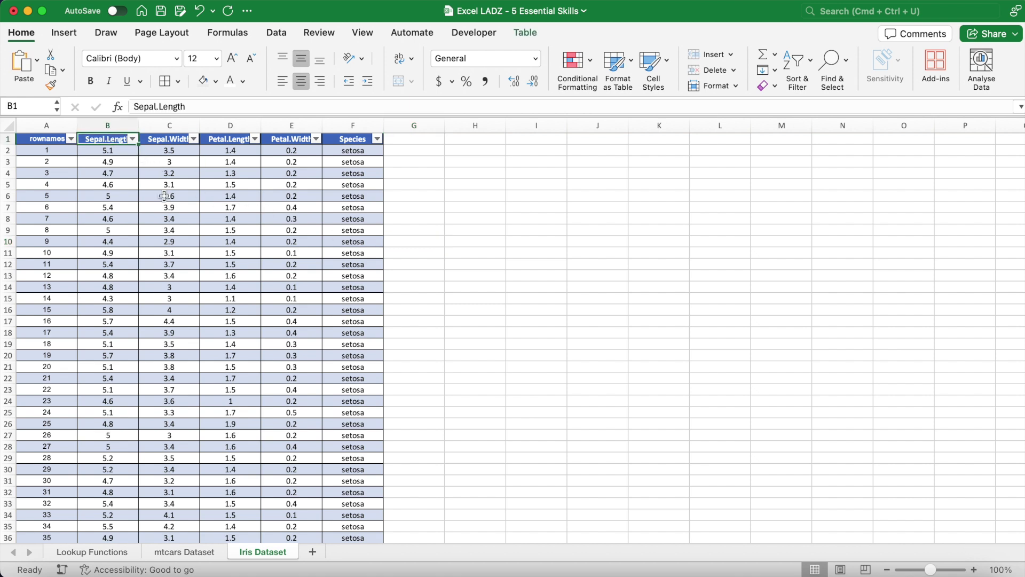
# Sort the Iris table by Sepal.Length descending so 7.9 is first, then check the sorted rows.
pyautogui.click(133, 139)
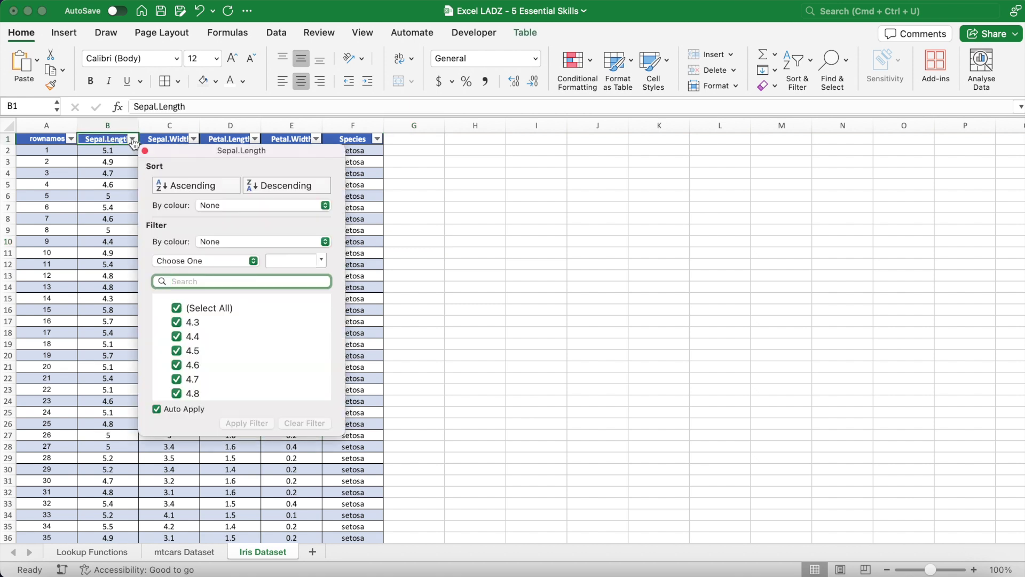
pyautogui.click(268, 185)
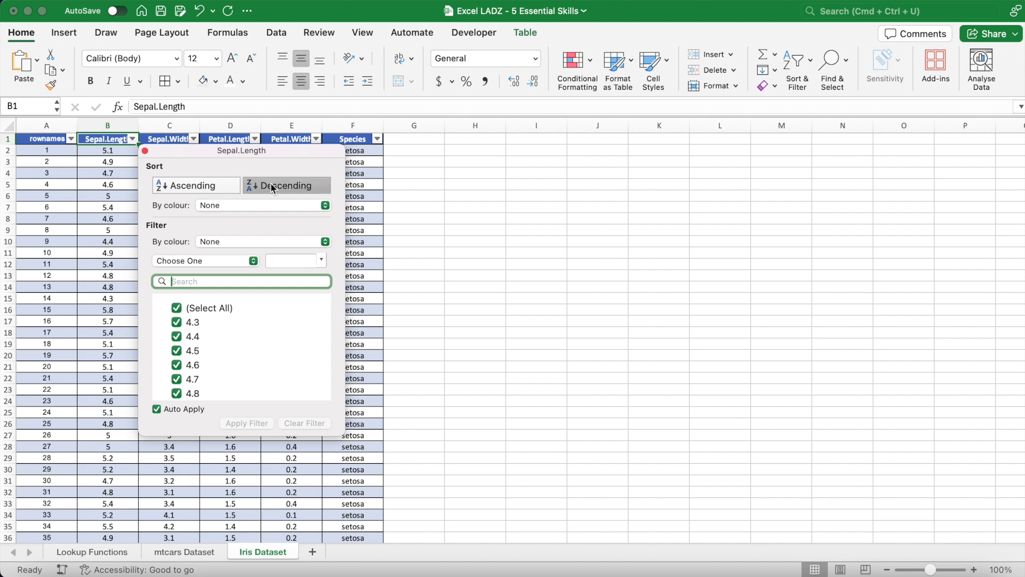
pyautogui.click(452, 201)
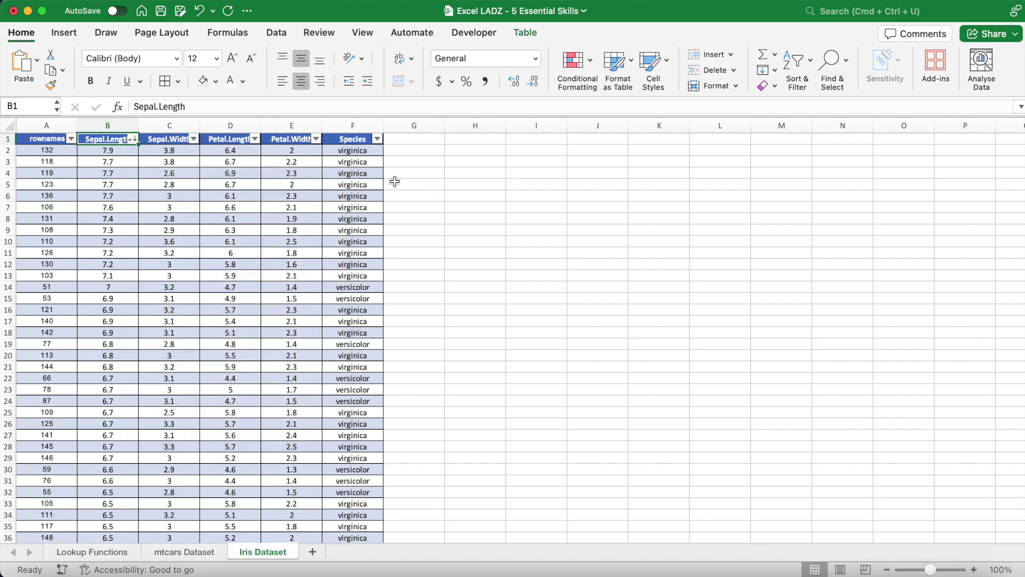
pyautogui.moveTo(368, 155); pyautogui.dragTo(367, 279)
pyautogui.click(114, 156)
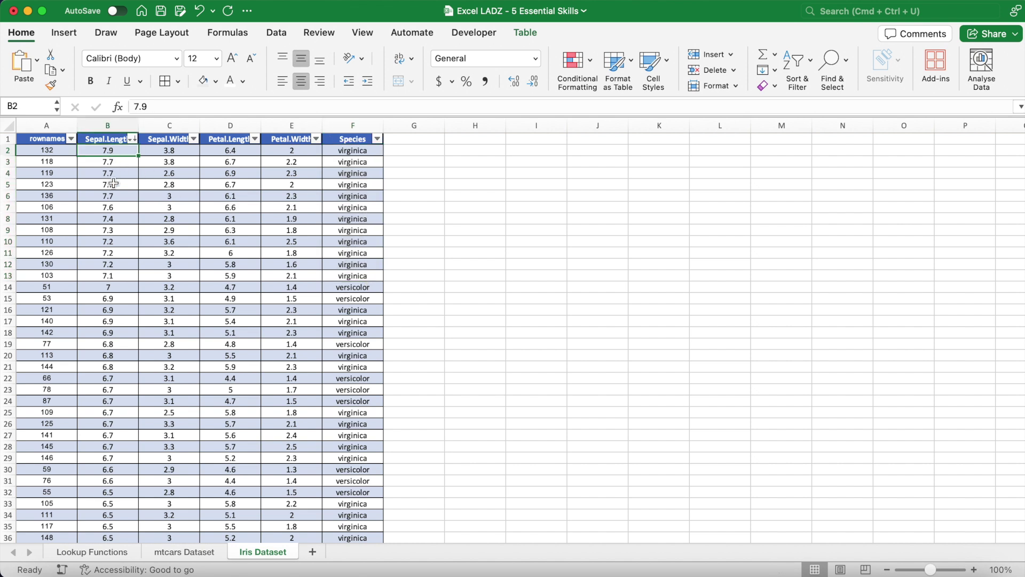
pyautogui.click(111, 185)
pyautogui.click(114, 239)
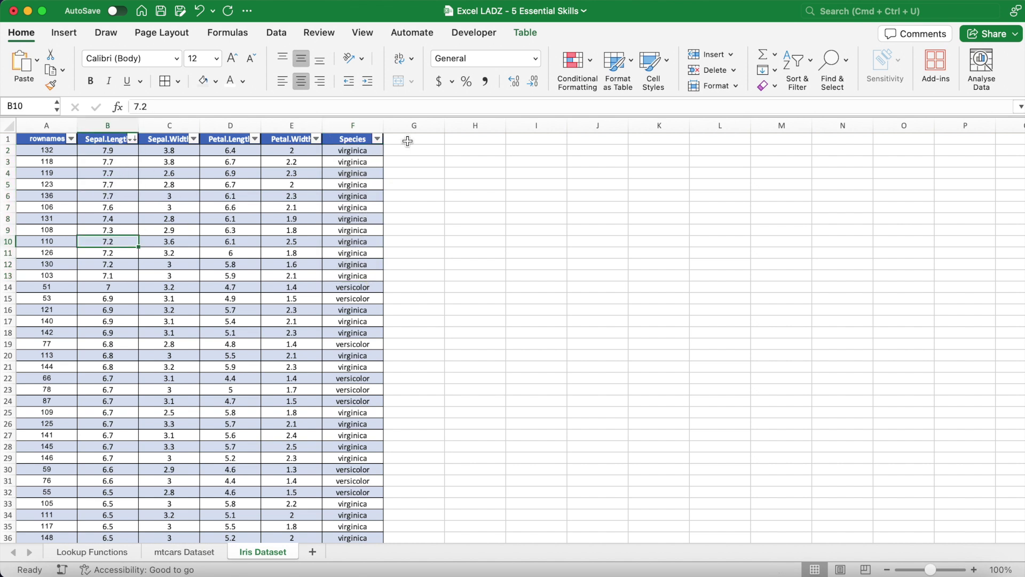
pyautogui.click(408, 139)
# Add a Size header in G1 with =IF([@[Petal.Width]]>1.5,"Large","Small") filling the column.
pyautogui.write('Size')
pyautogui.press('Return')
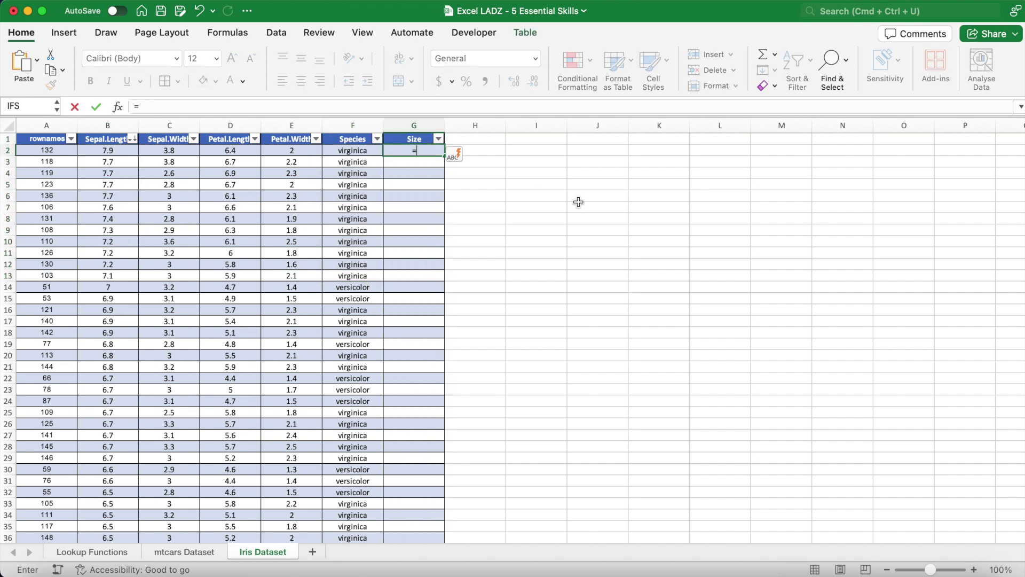
pyautogui.write('=IF(')
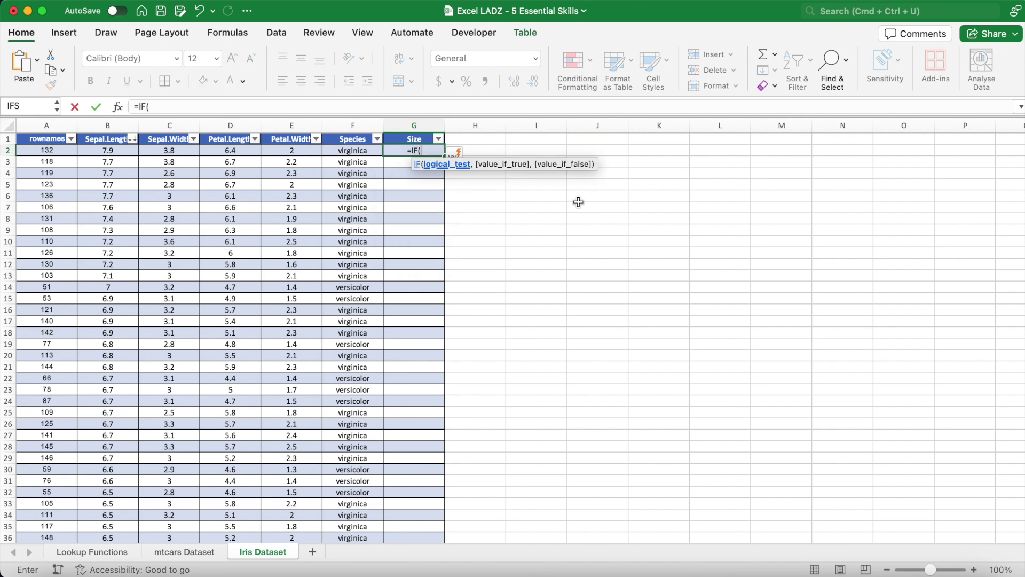
pyautogui.click(305, 149)
pyautogui.write('>')
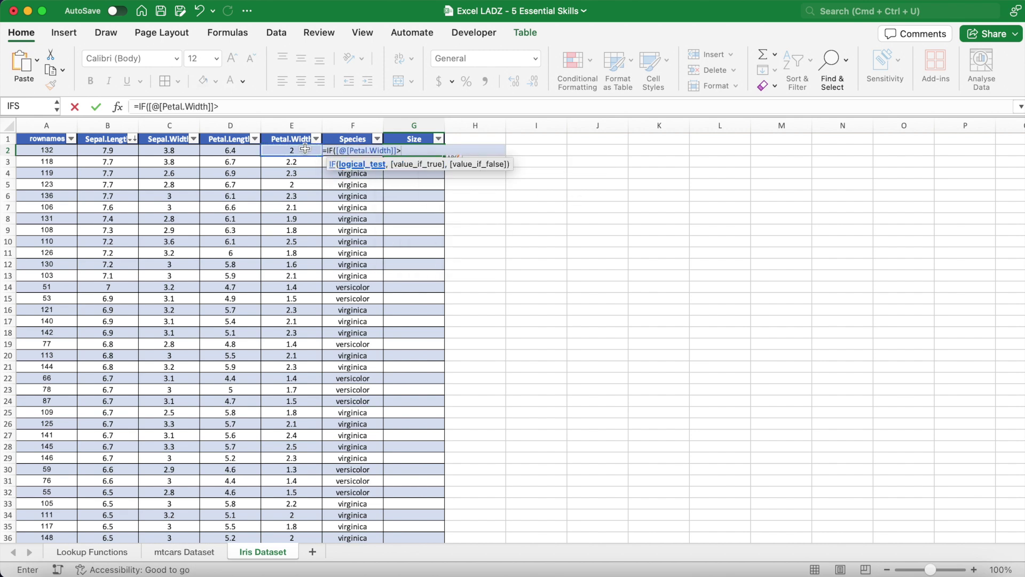
pyautogui.write('1.5,"Large')
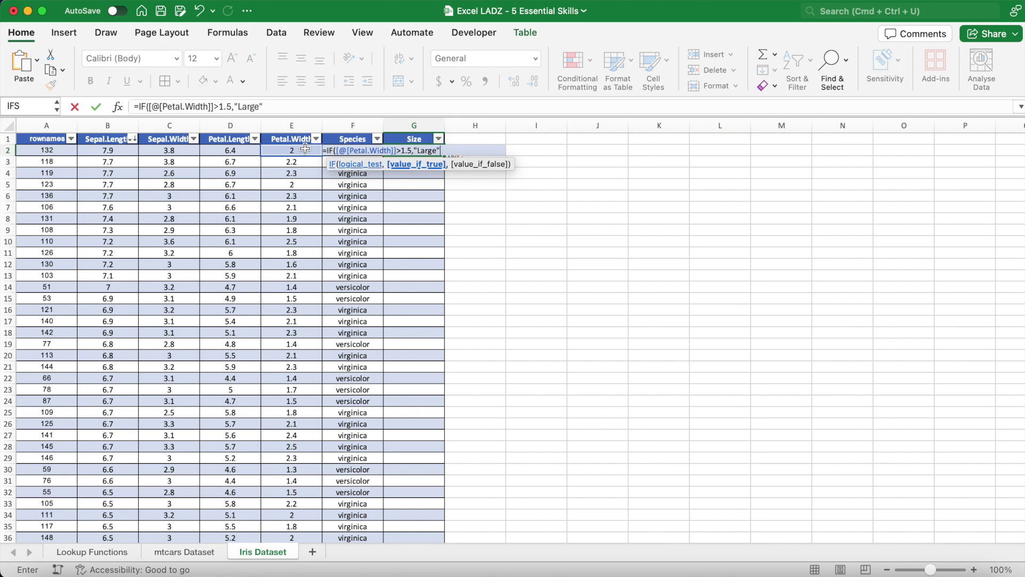
pyautogui.click(279, 108)
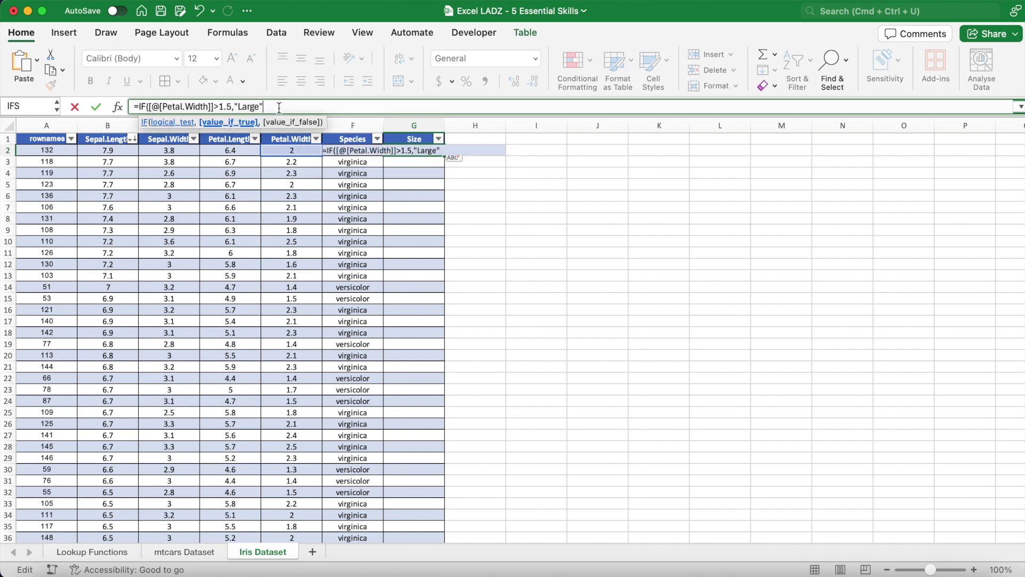
pyautogui.write(',"Small")')
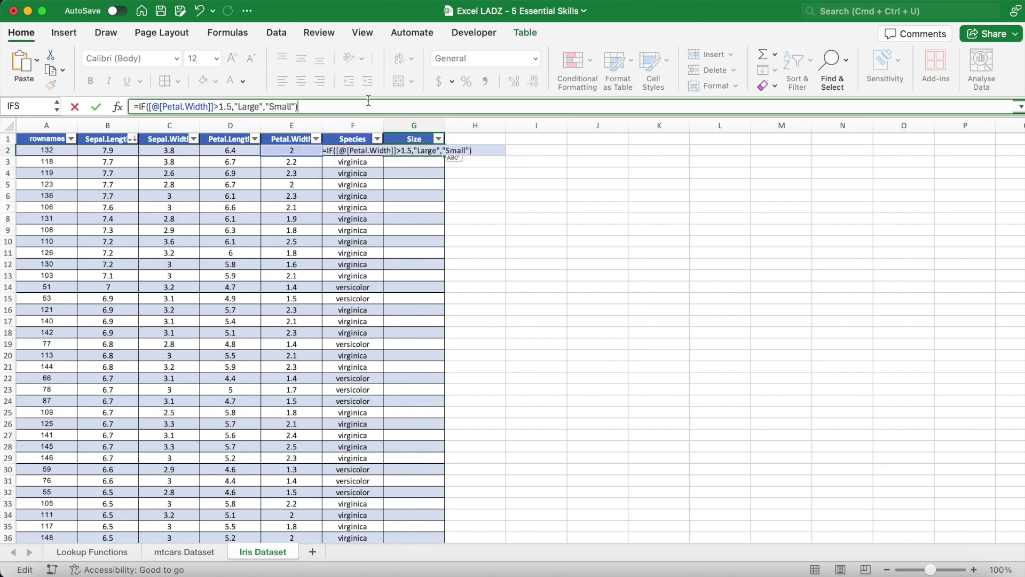
pyautogui.press('Return')
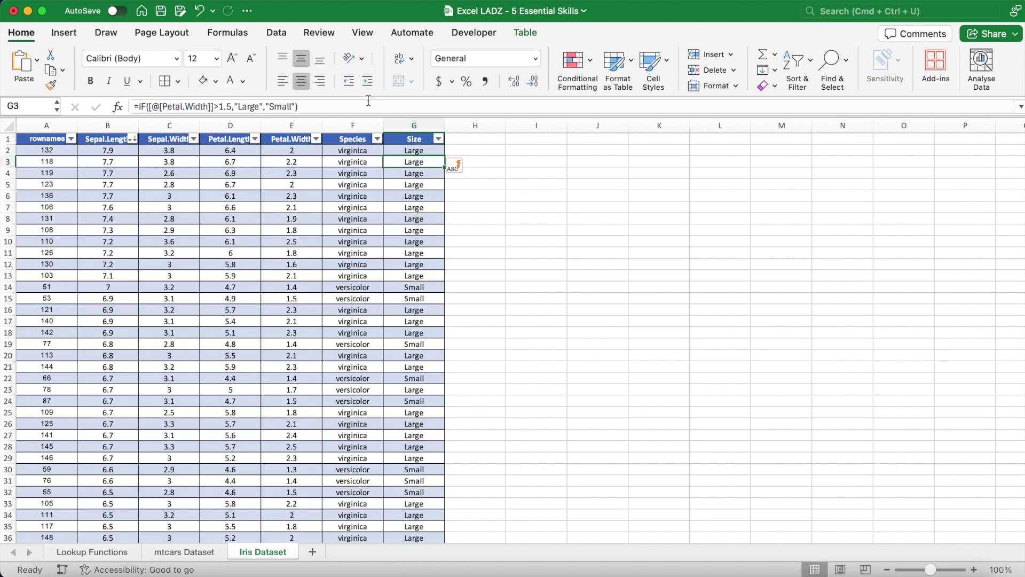
# Check several Size results, then untick every value in the Size filter.
pyautogui.click(419, 196)
pyautogui.click(424, 253)
pyautogui.click(424, 151)
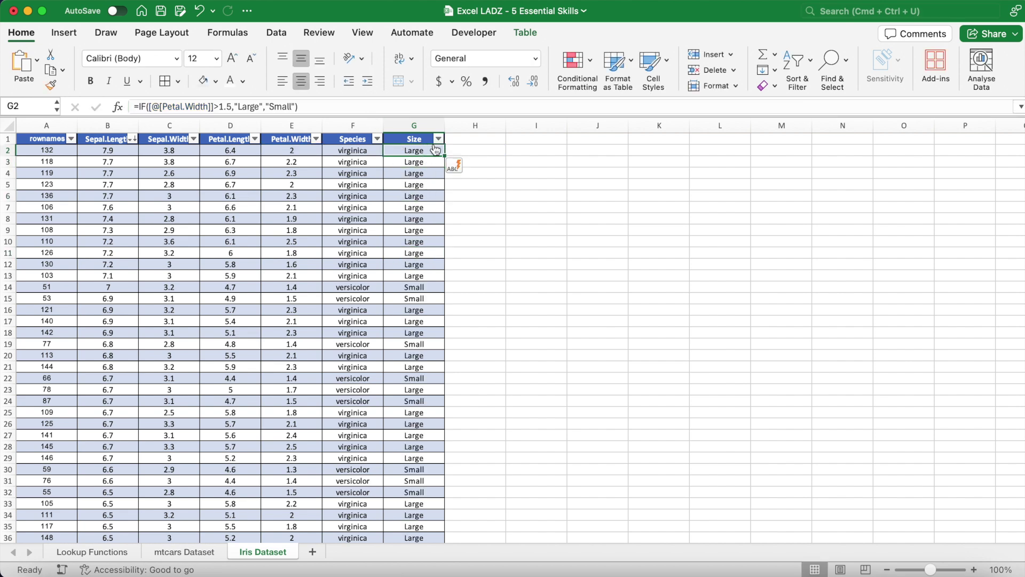
pyautogui.click(438, 139)
pyautogui.click(483, 308)
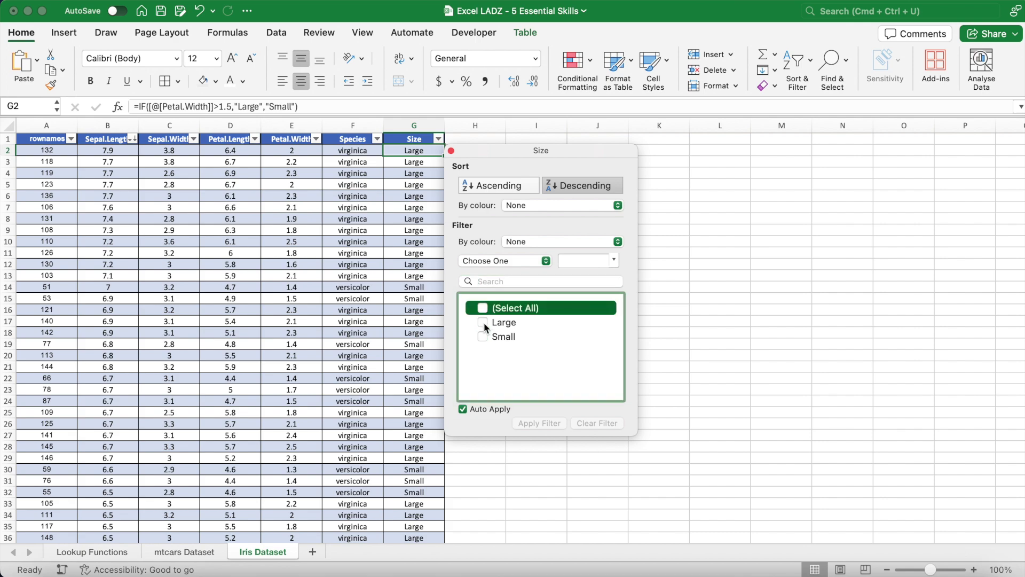
# Change the Size filter selection, close it, and move left to the Species column.
pyautogui.click(483, 337)
pyautogui.click(676, 253)
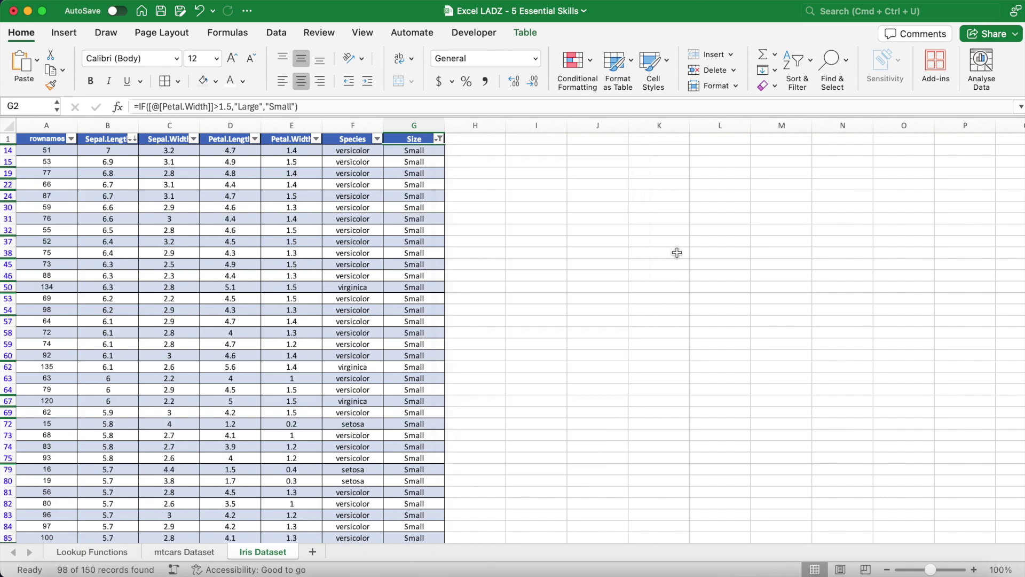
pyautogui.scroll(-15, 402, 327)
pyautogui.scroll(15, 402, 327)
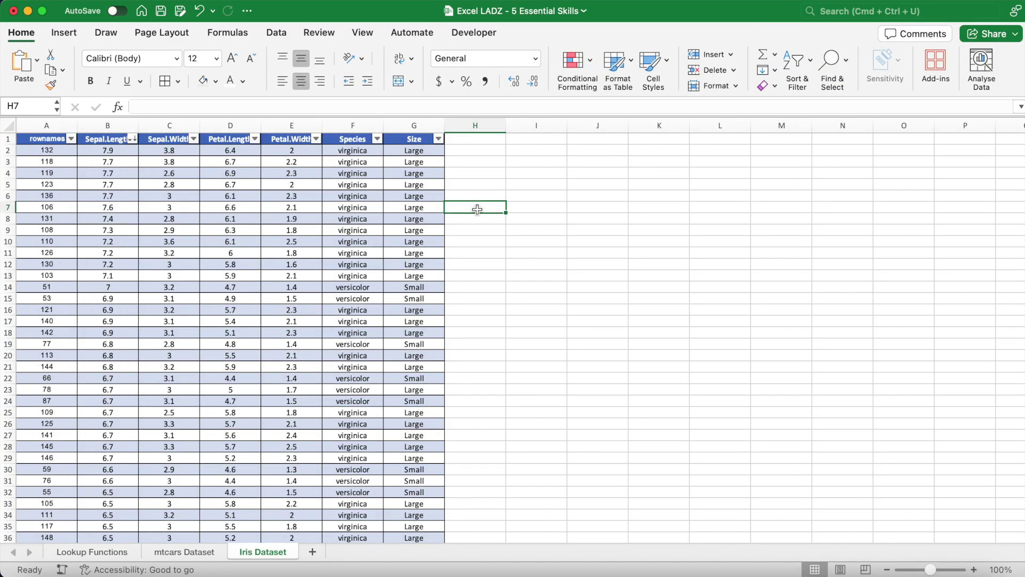
pyautogui.press('Left')
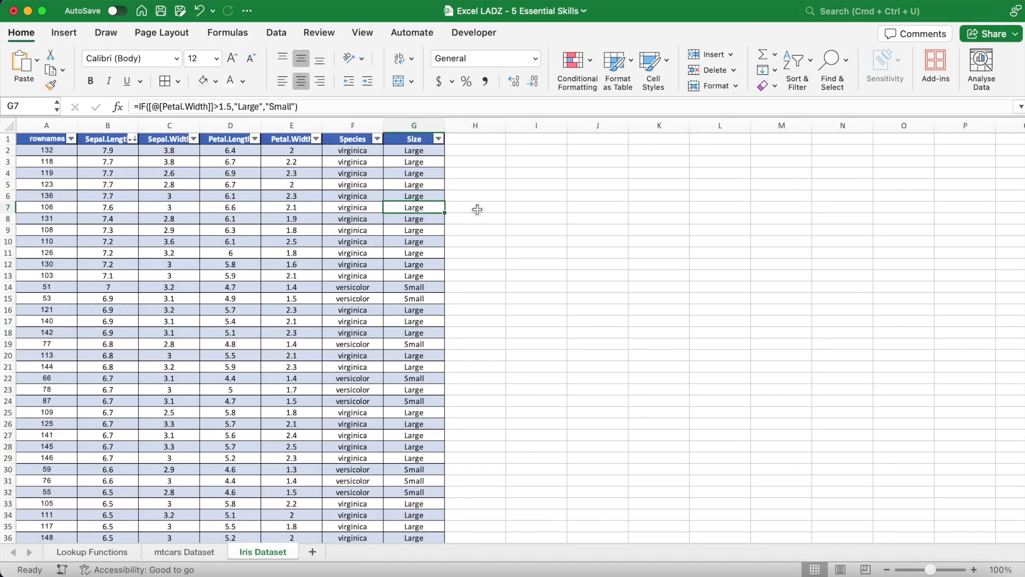
pyautogui.press('Left')
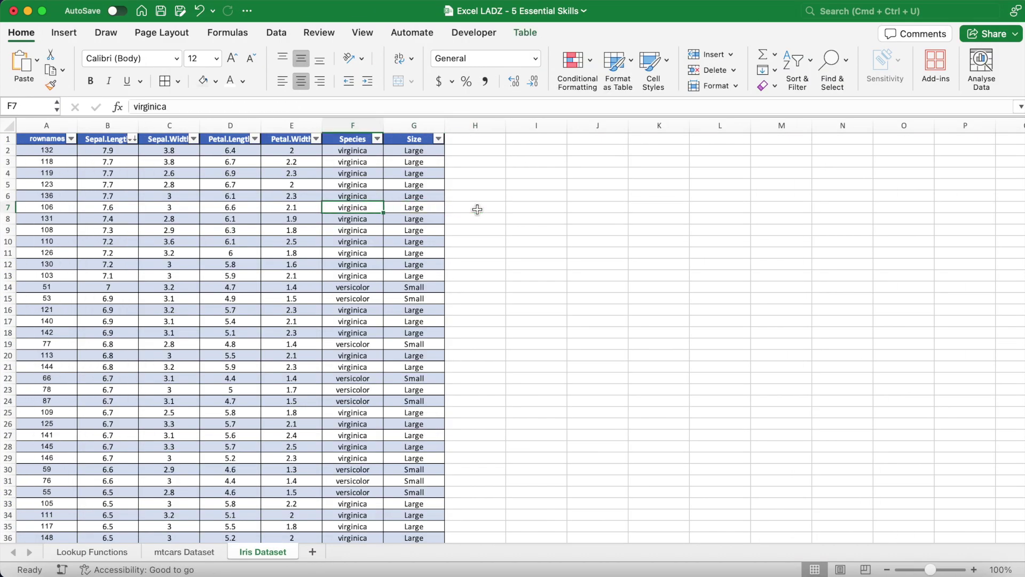
pyautogui.click(69, 36)
# Create a pivot table from the Iris table on a new sheet named 'Iris PivotTable'.
pyautogui.click(19, 64)
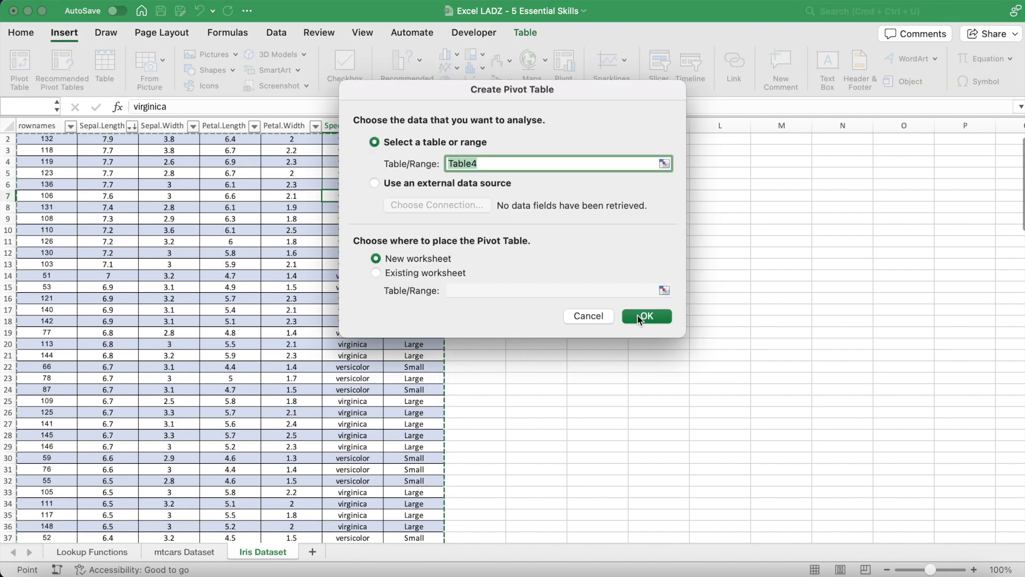
pyautogui.click(638, 317)
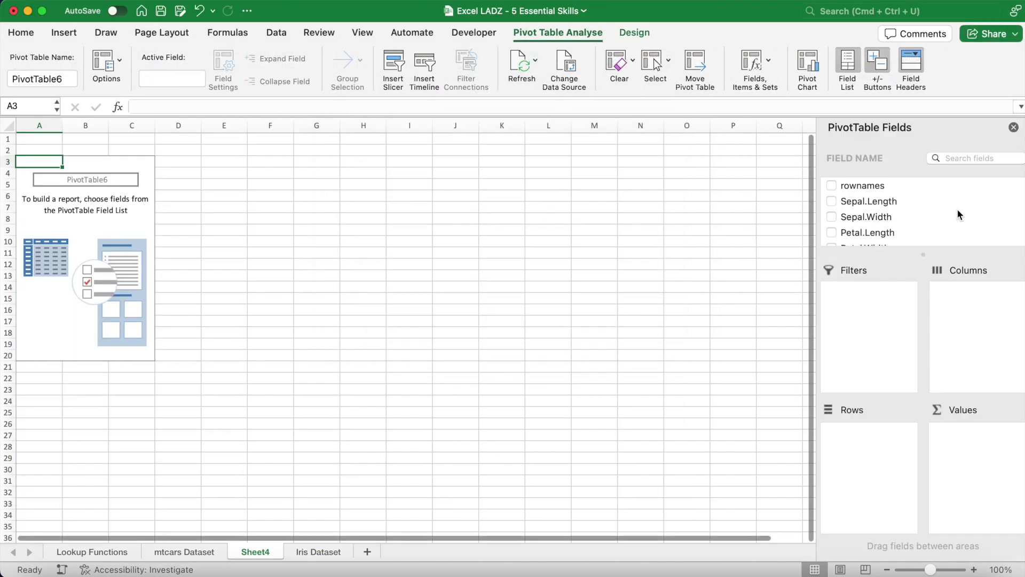
pyautogui.doubleClick(262, 551)
pyautogui.write('Iris PivotTable')
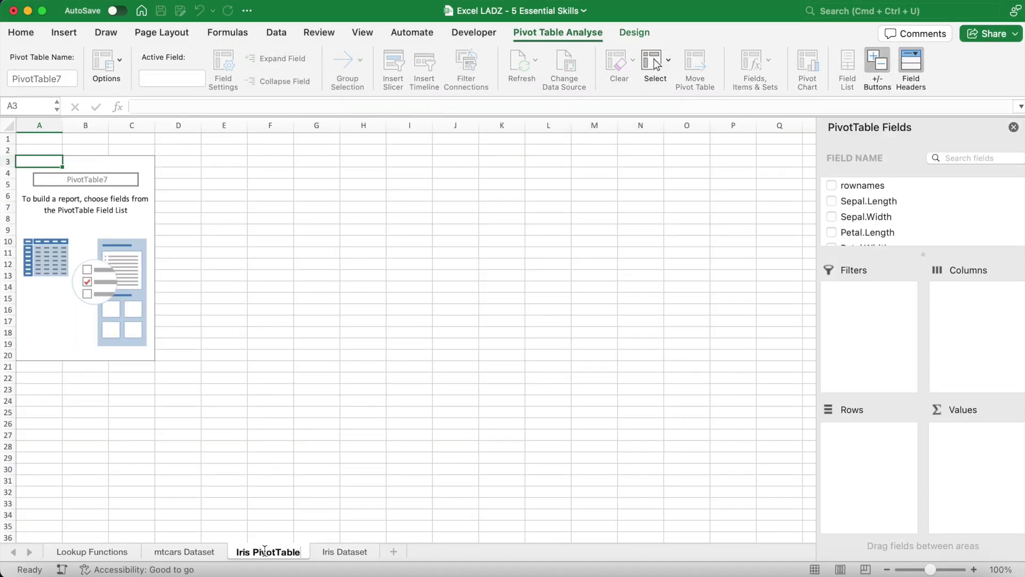
pyautogui.press('Return')
# Zoom to 180% and place Species in Rows, listing setosa, versicolor and virginica.
pyautogui.click(974, 569)
pyautogui.click(974, 569)
pyautogui.click(973, 569)
pyautogui.click(974, 569)
pyautogui.click(974, 569)
pyautogui.click(974, 569)
pyautogui.click(973, 569)
pyautogui.click(973, 569)
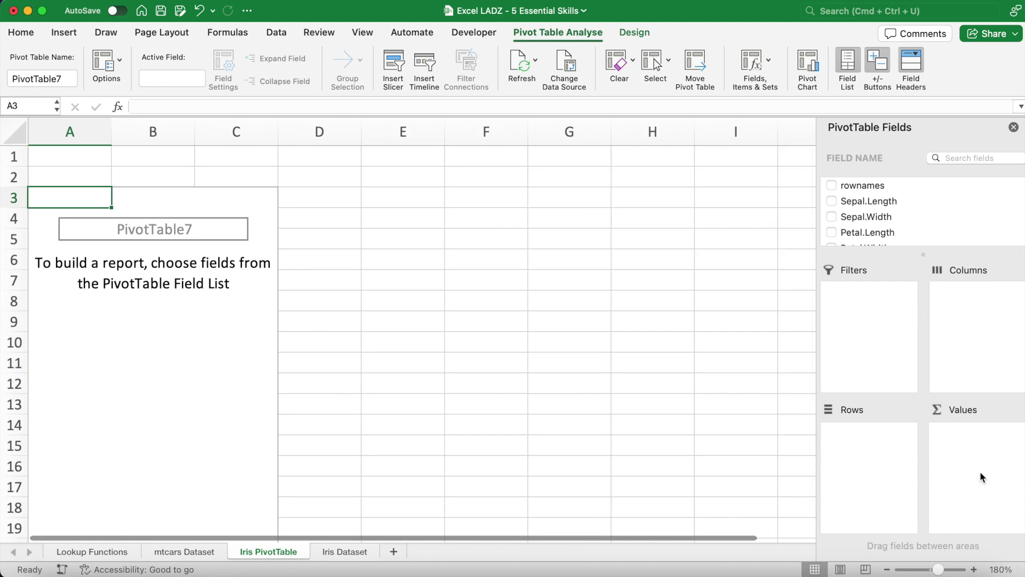
pyautogui.scroll(-2, 907, 232)
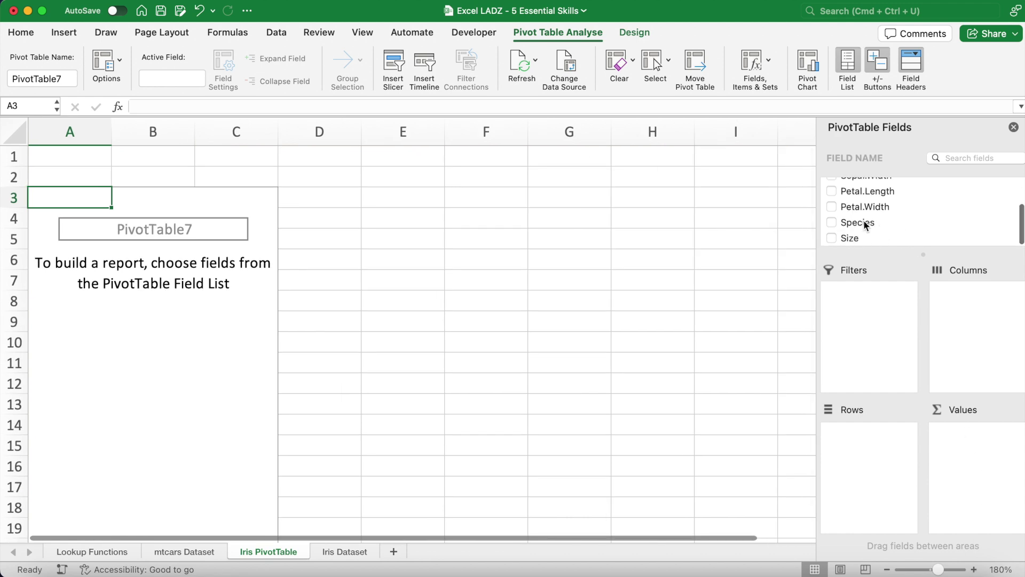
pyautogui.moveTo(860, 222); pyautogui.dragTo(864, 434)
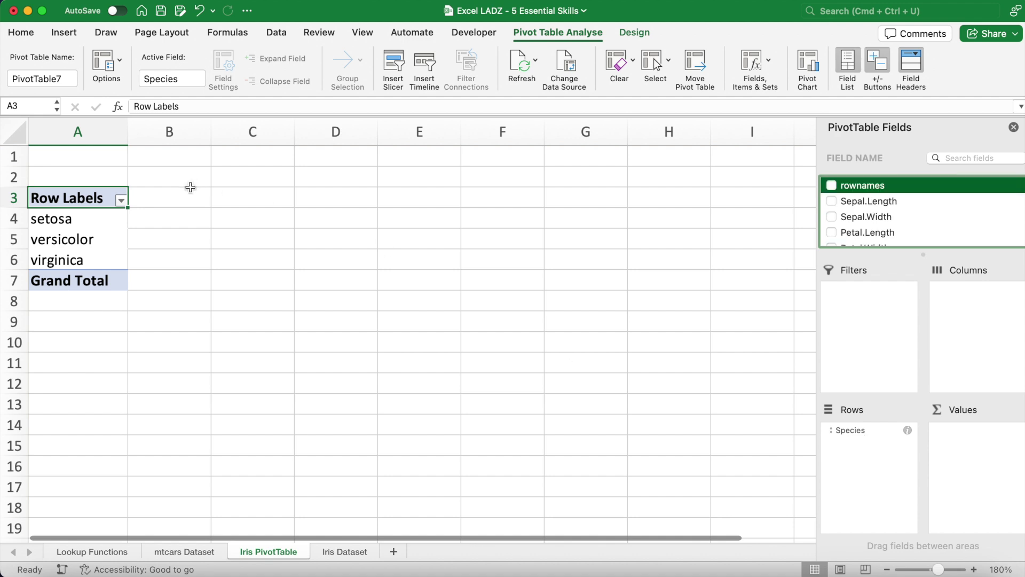
pyautogui.click(93, 198)
pyautogui.press('Down')
pyautogui.press('Down')
pyautogui.press('Down')
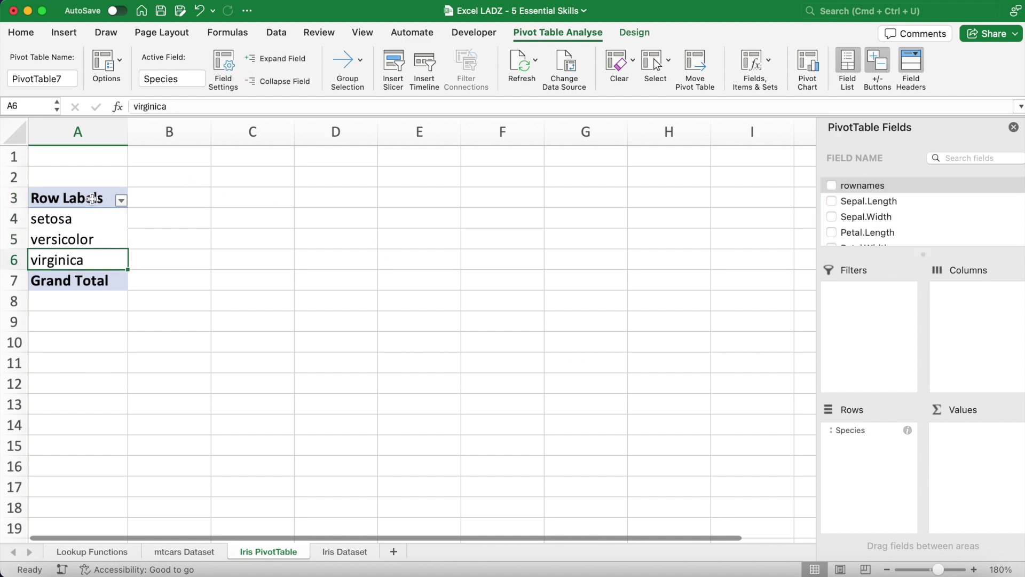
# Add rownames as a value summarised by Count, showing 50 per species and 150 total.
pyautogui.press('Up')
pyautogui.press('Up')
pyautogui.press('Up')
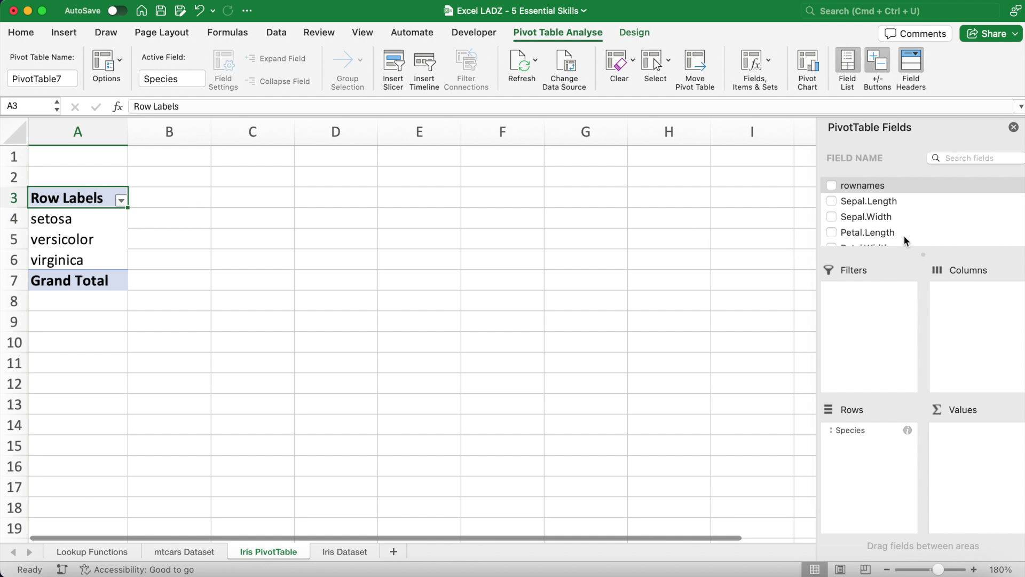
pyautogui.moveTo(880, 188); pyautogui.dragTo(975, 444)
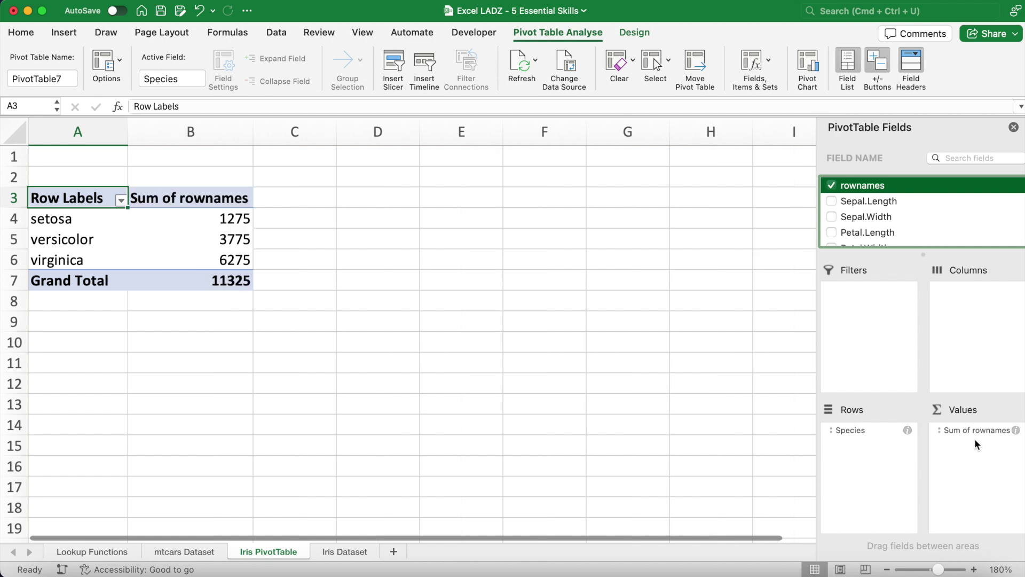
pyautogui.click(218, 196)
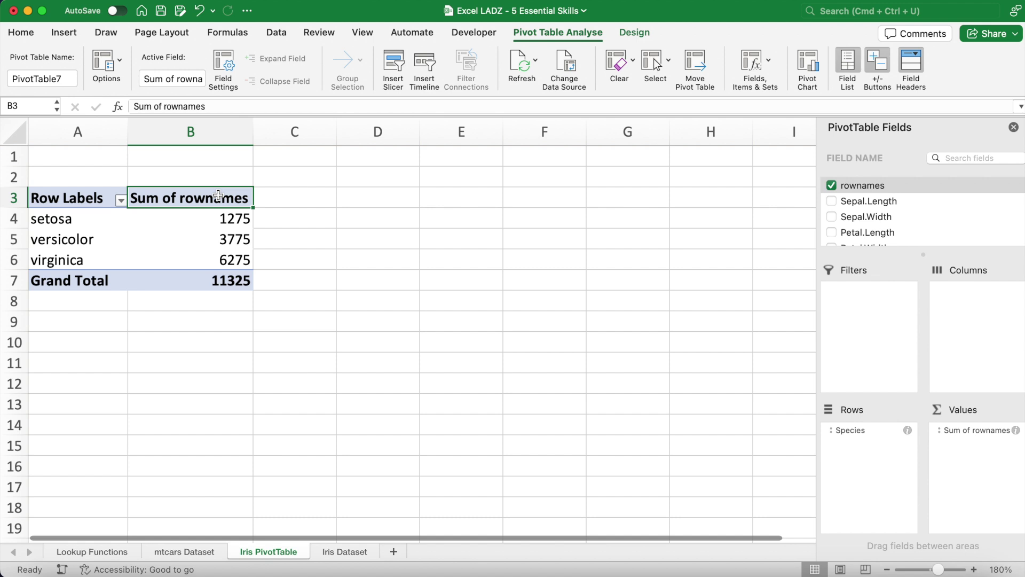
pyautogui.click(963, 434)
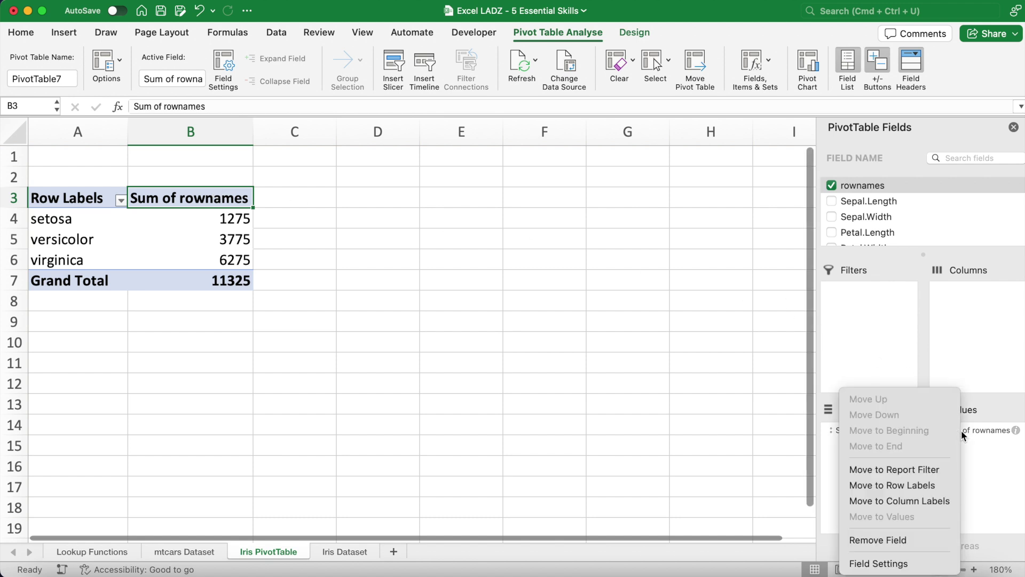
pyautogui.click(907, 563)
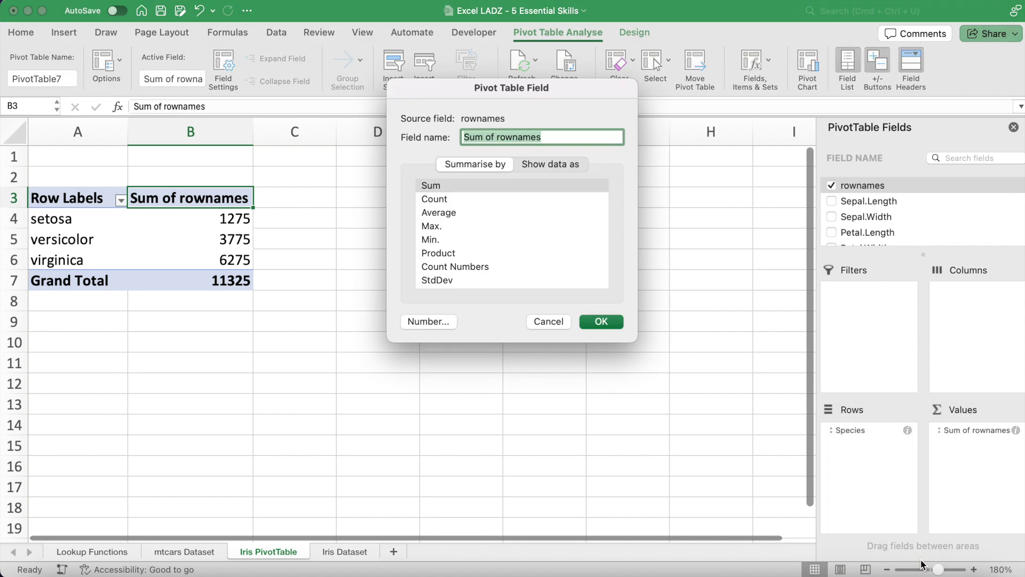
pyautogui.click(463, 200)
pyautogui.click(602, 322)
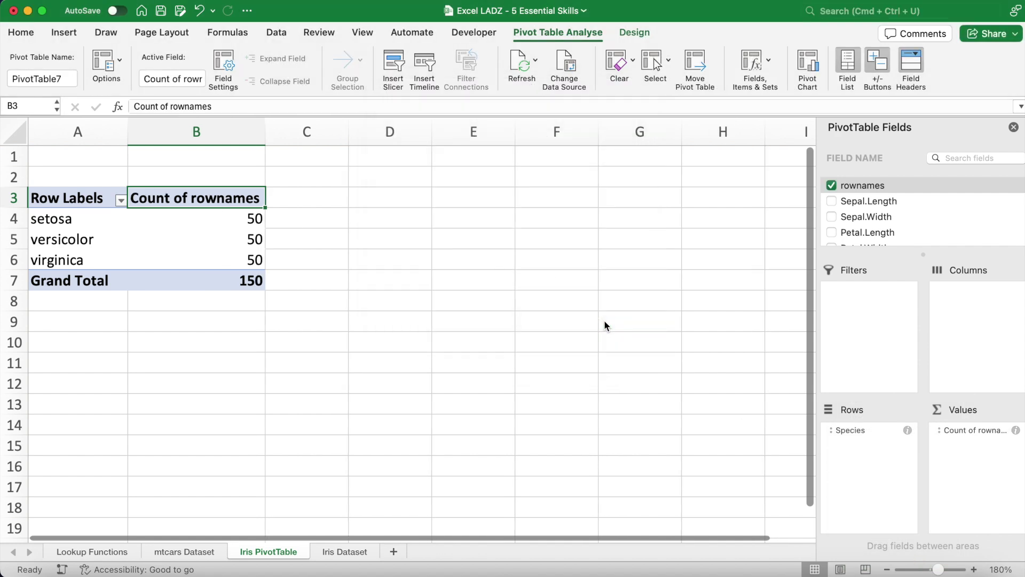
pyautogui.press('Down')
pyautogui.press('Down')
pyautogui.press('Down')
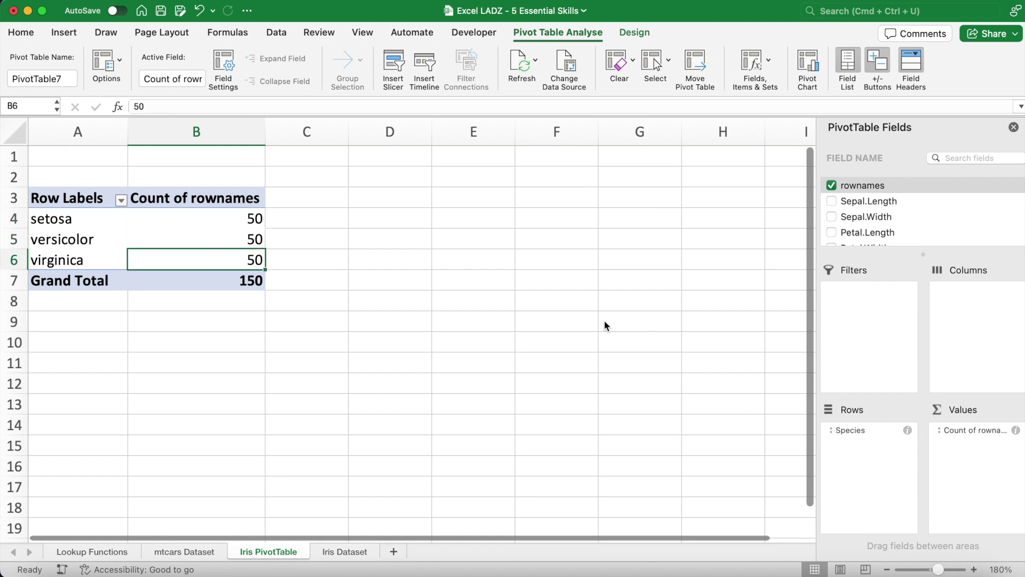
pyautogui.press('Up')
pyautogui.press('Up')
pyautogui.press('Up')
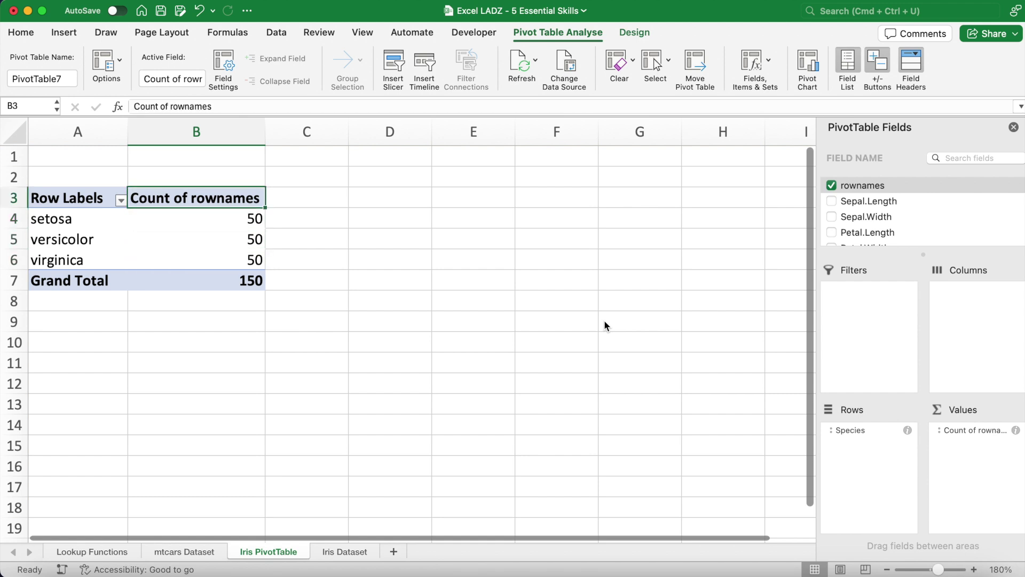
# Add Sepal.Length to the pivot values summarised as Average.
pyautogui.moveTo(881, 201); pyautogui.dragTo(969, 449)
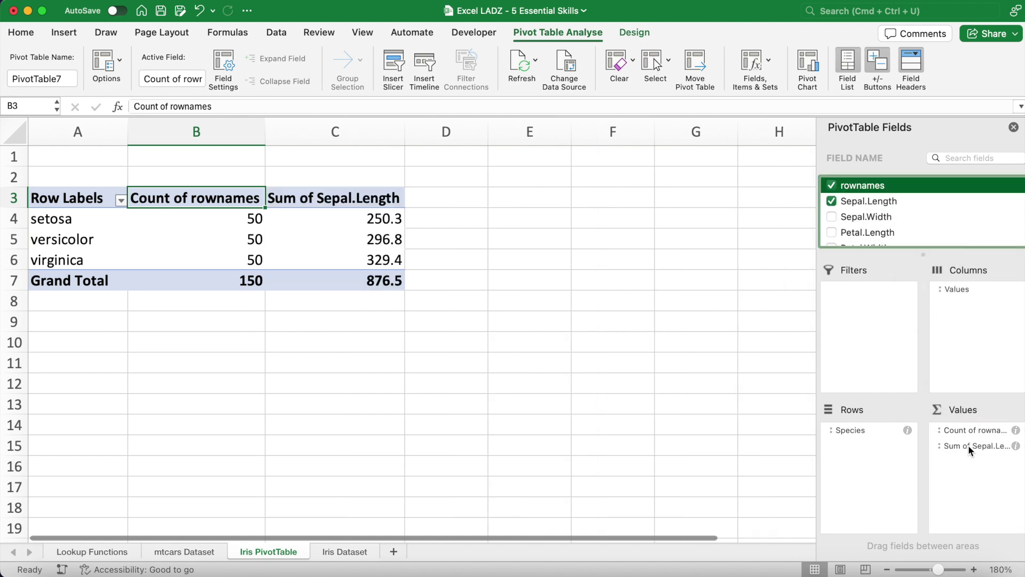
pyautogui.click(1016, 446)
pyautogui.click(486, 214)
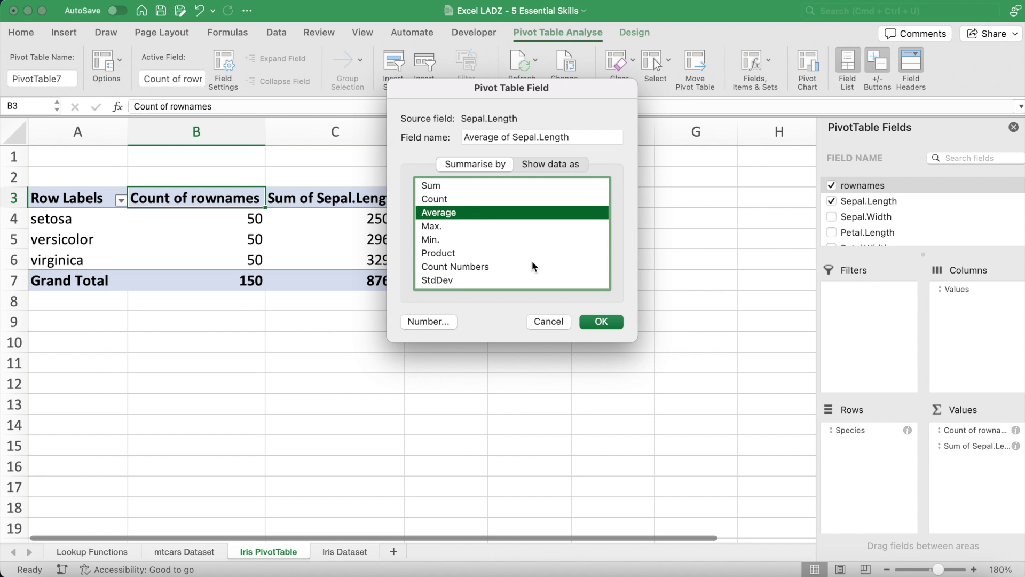
pyautogui.click(601, 322)
# Round the averages in C4:C7 to two decimals (5.01, 5.94, 6.59, 5.84).
pyautogui.moveTo(405, 220); pyautogui.dragTo(406, 280)
pyautogui.click(22, 33)
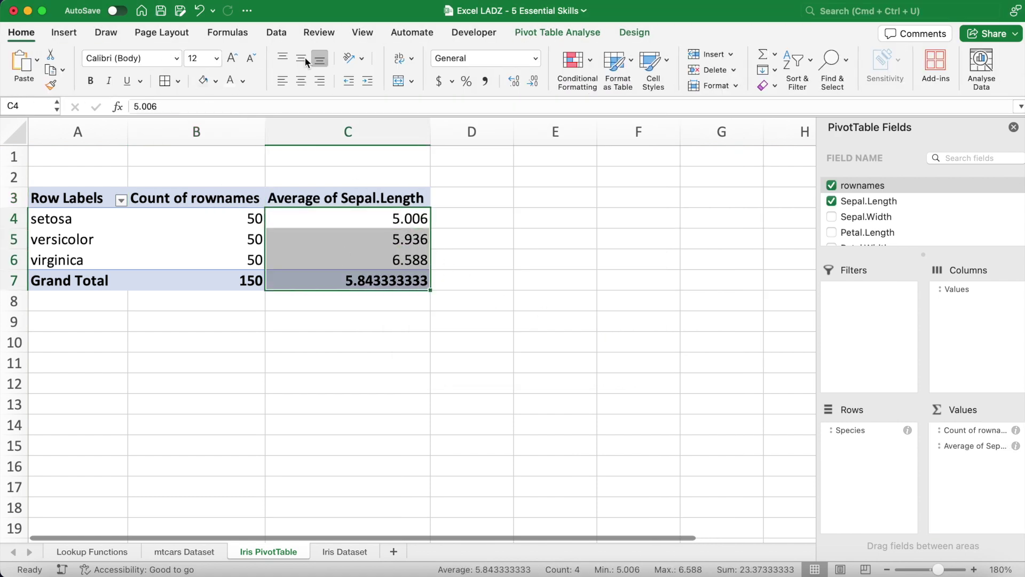
pyautogui.click(533, 82)
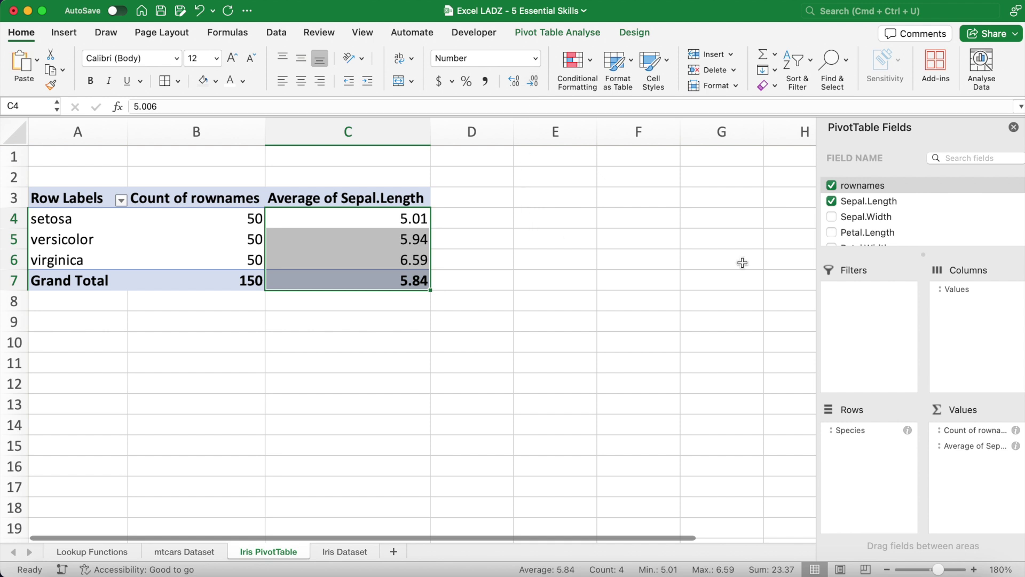
pyautogui.press('Left')
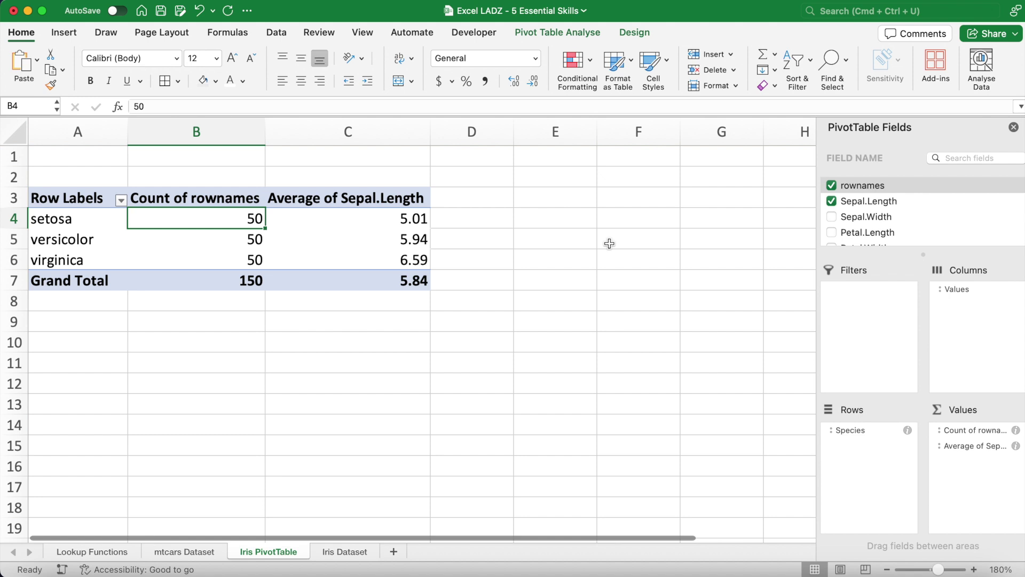
# Add Size as a report filter above the Iris pivot table.
pyautogui.moveTo(96, 223); pyautogui.dragTo(425, 261)
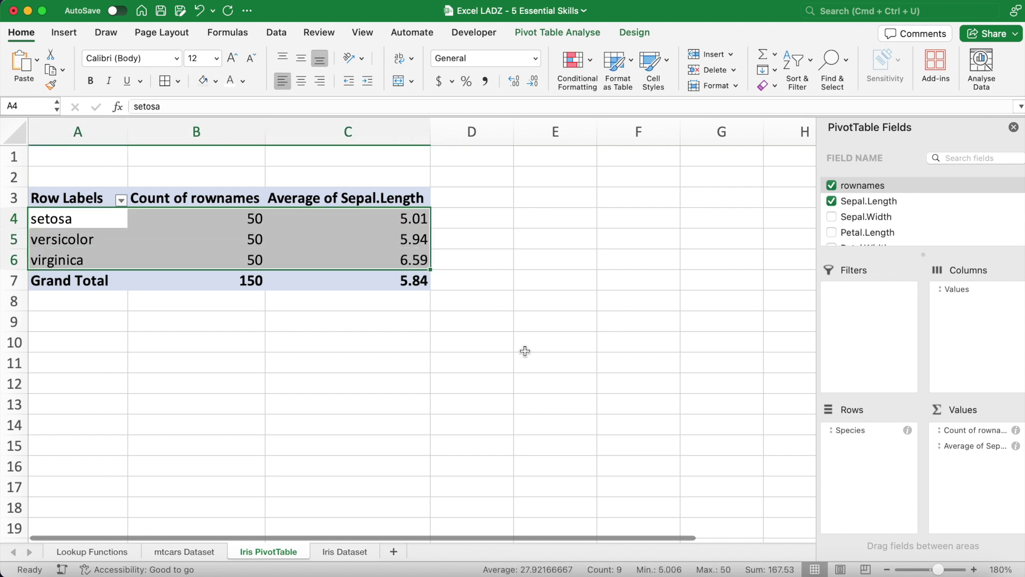
pyautogui.hotkey('shift', 'BackSpace')
pyautogui.scroll(-2, 891, 229)
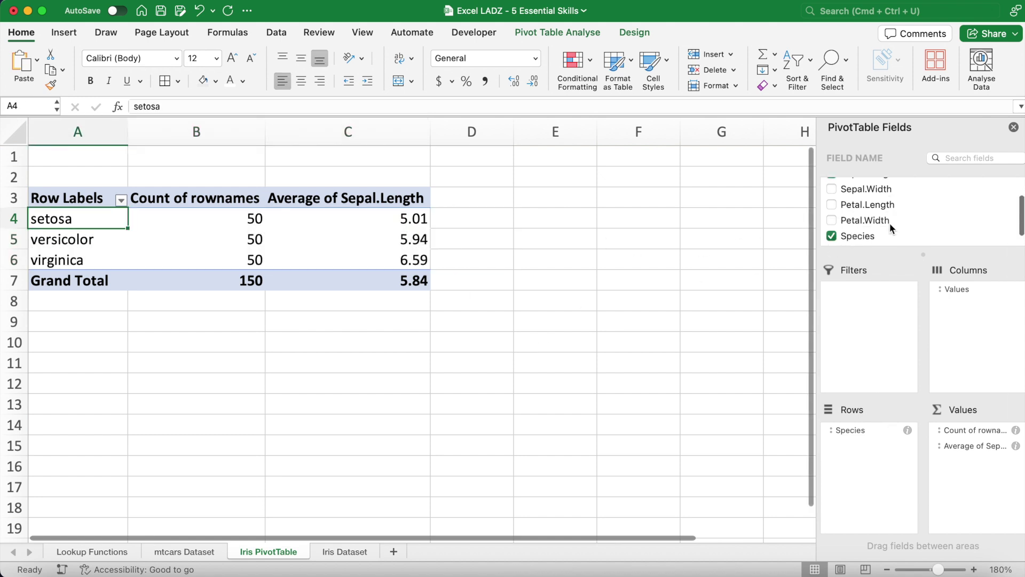
pyautogui.scroll(-1, 881, 230)
pyautogui.moveTo(851, 236); pyautogui.dragTo(860, 297)
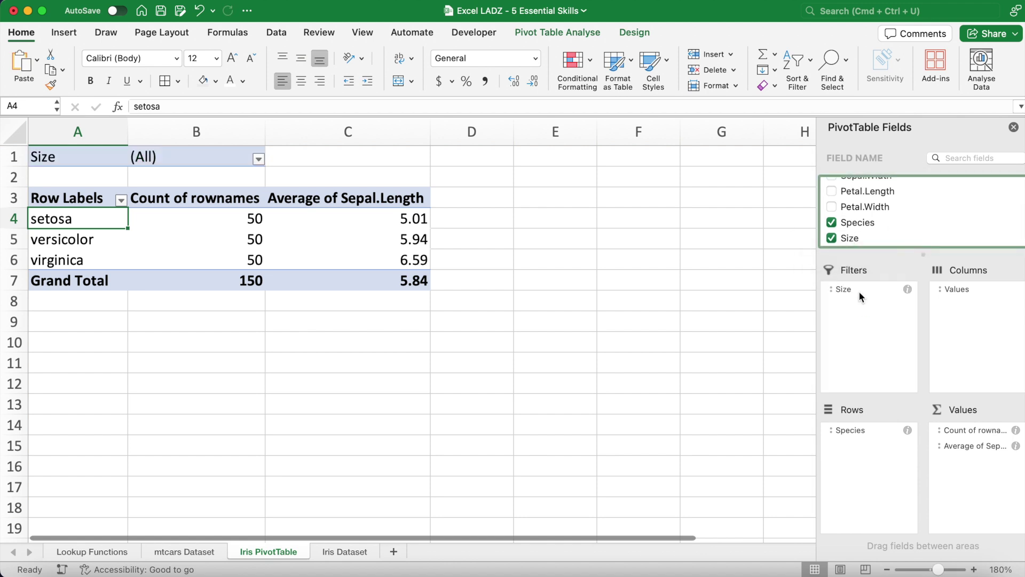
# Exclude Small in the Size filter and review the resulting counts and averages.
pyautogui.click(232, 157)
pyautogui.click(259, 159)
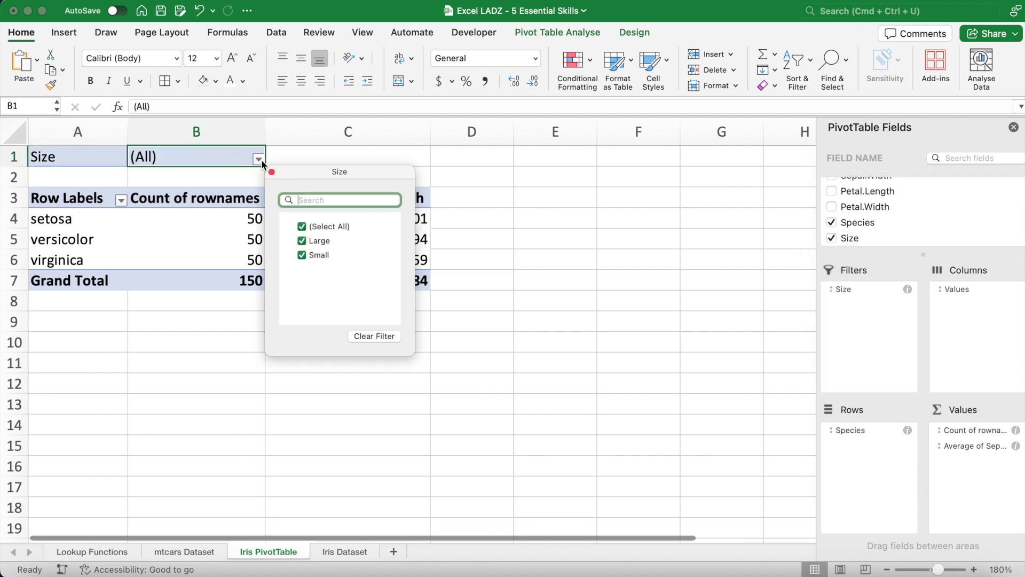
pyautogui.click(301, 254)
pyautogui.click(457, 249)
pyautogui.click(379, 259)
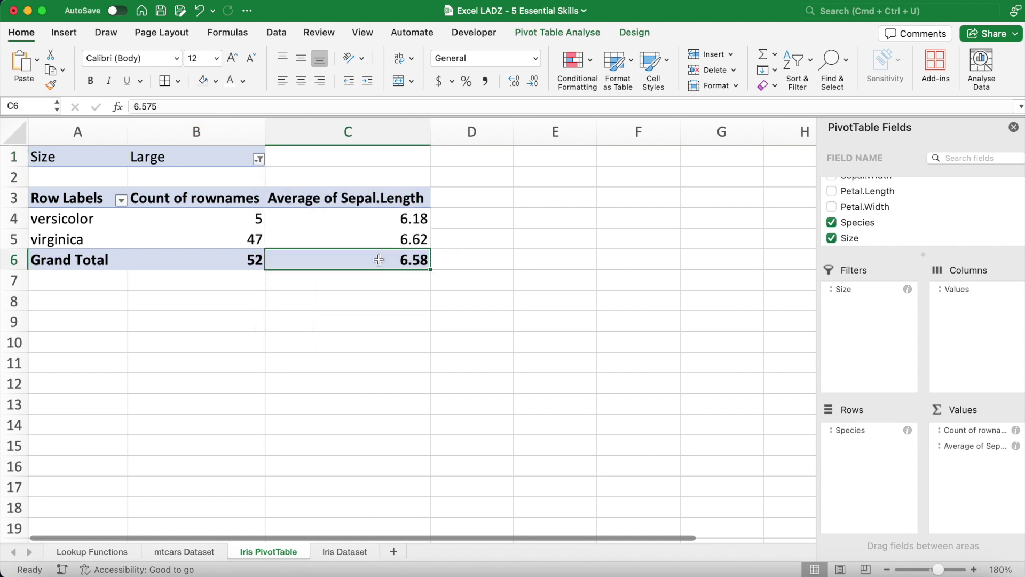
pyautogui.click(256, 245)
pyautogui.click(238, 218)
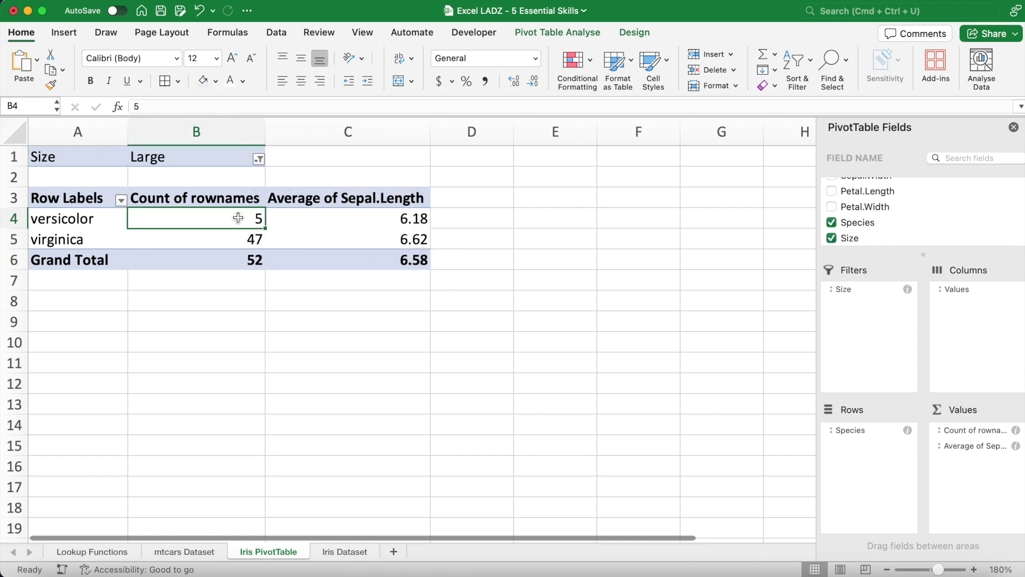
pyautogui.click(368, 216)
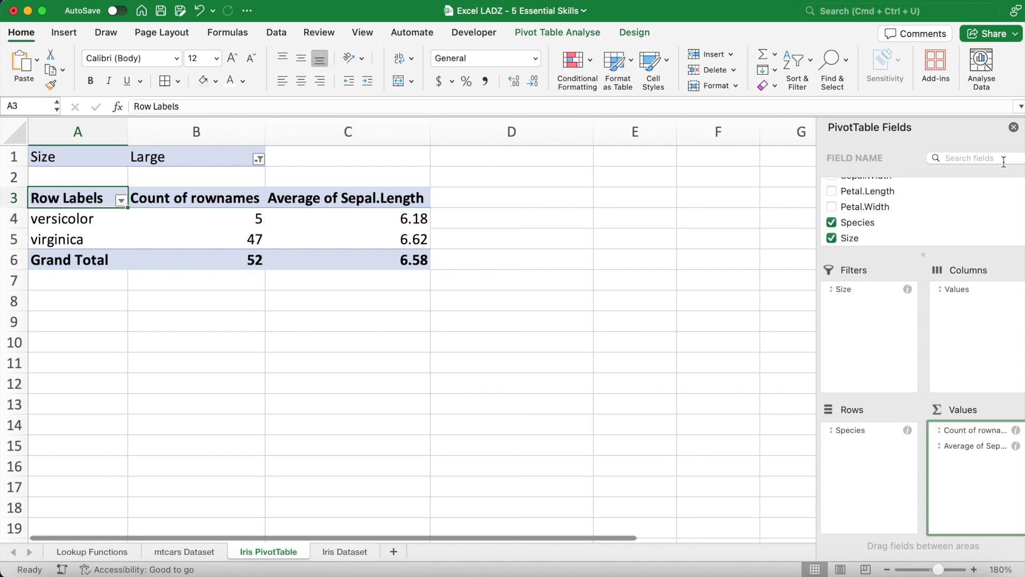
pyautogui.click(1014, 127)
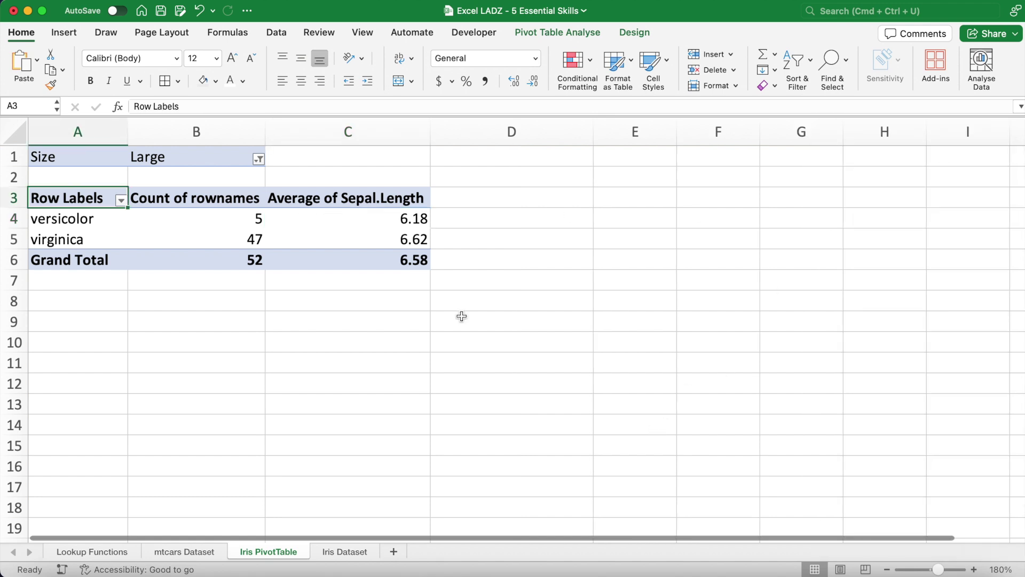
# Set the Size filter in B1 to Small: setosa 50, versicolor 45, virginica 3.
pyautogui.click(194, 156)
pyautogui.write('Small')
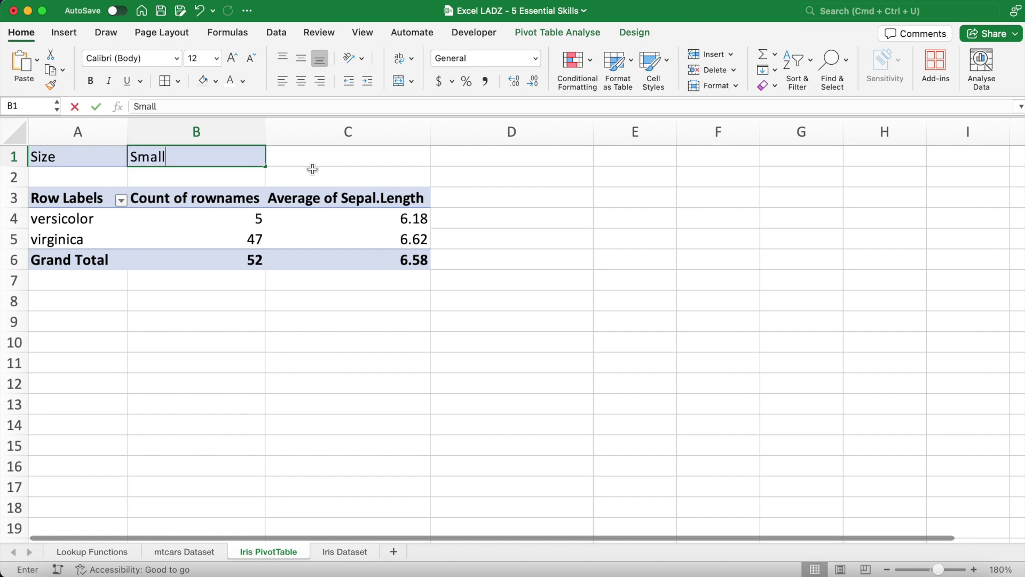
pyautogui.press('Return')
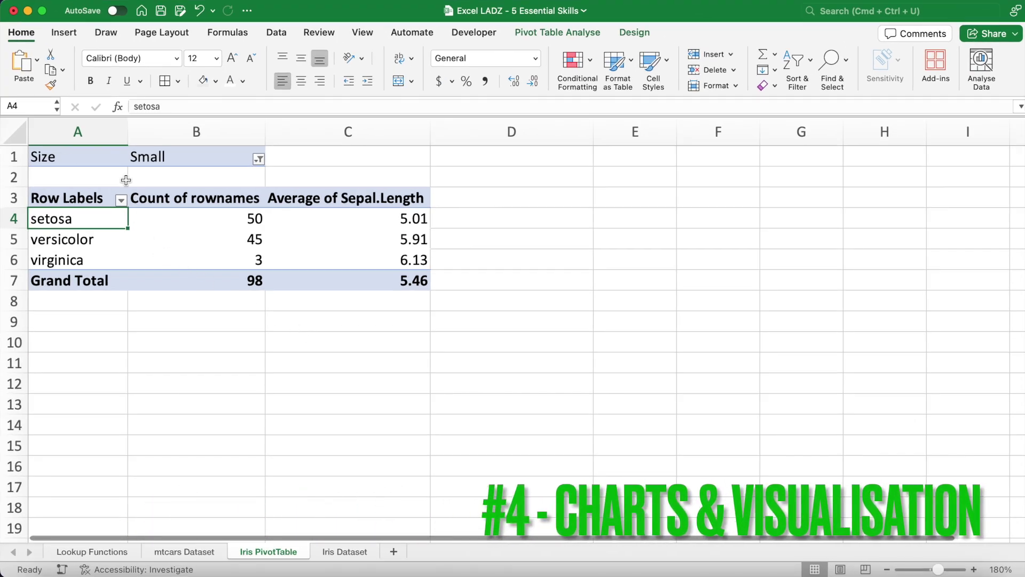
# Insert a 2D pie chart of the pivot data, sized and placed below the table.
pyautogui.click(70, 36)
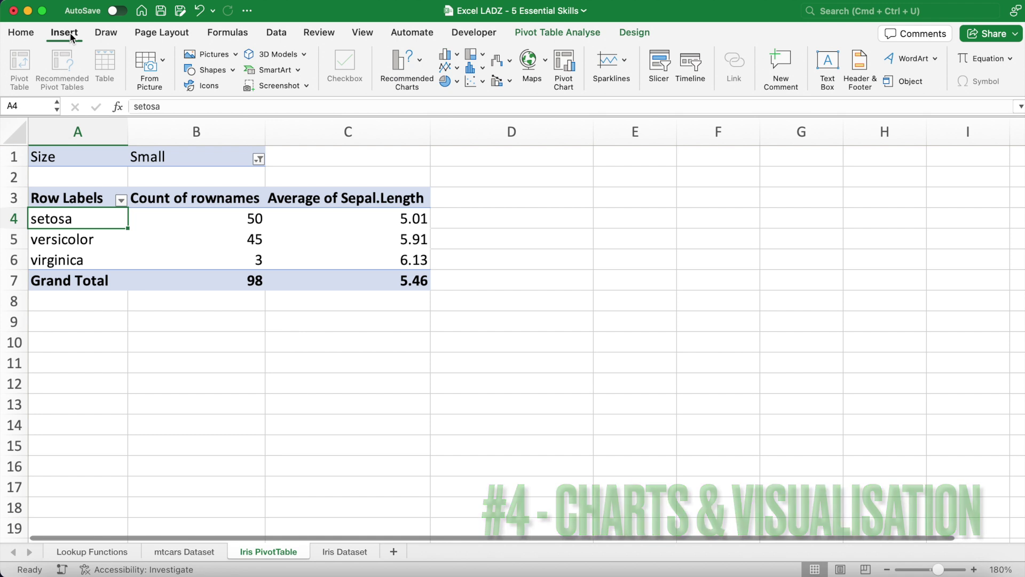
pyautogui.click(445, 83)
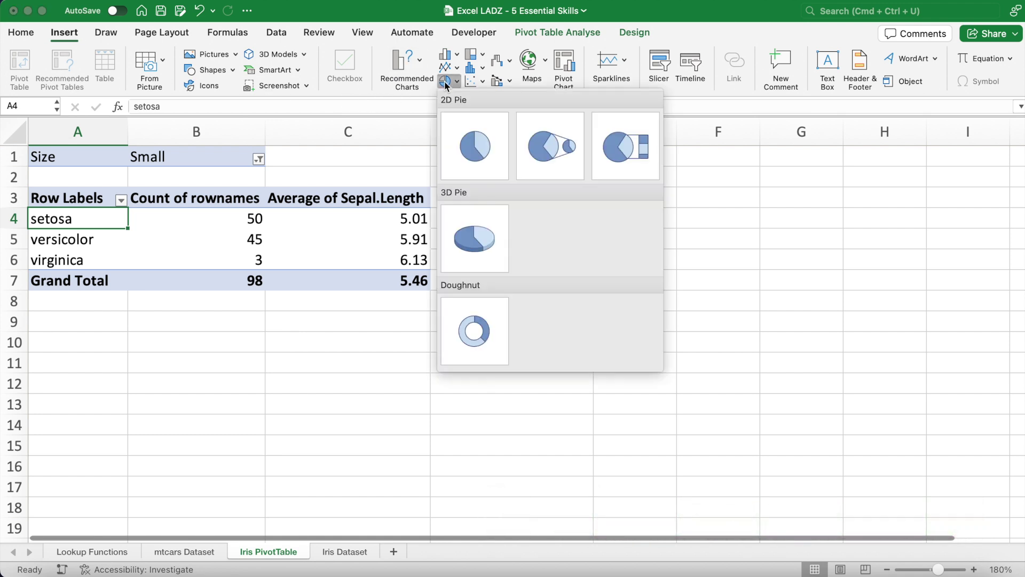
pyautogui.click(483, 157)
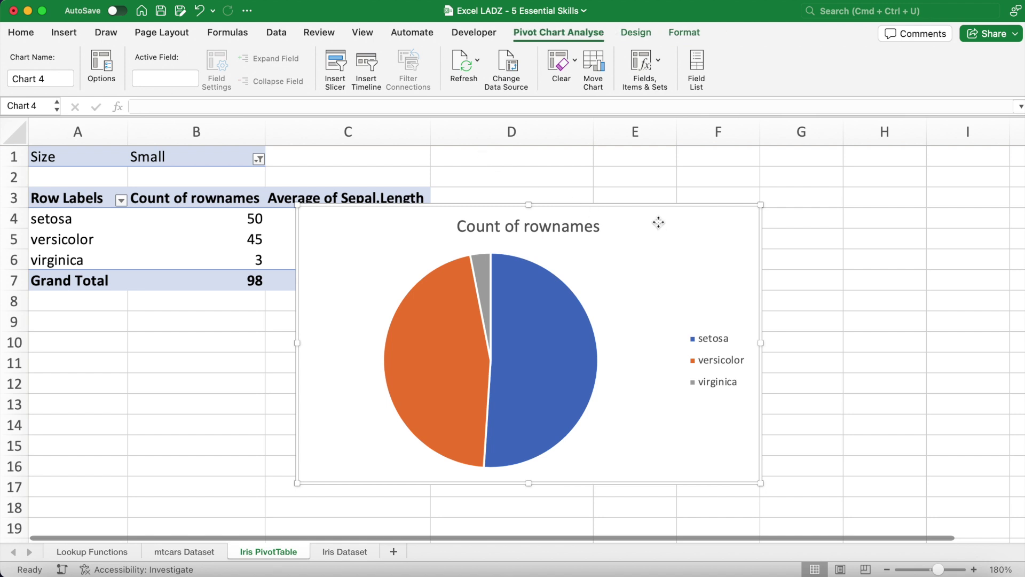
pyautogui.moveTo(655, 221); pyautogui.dragTo(456, 257)
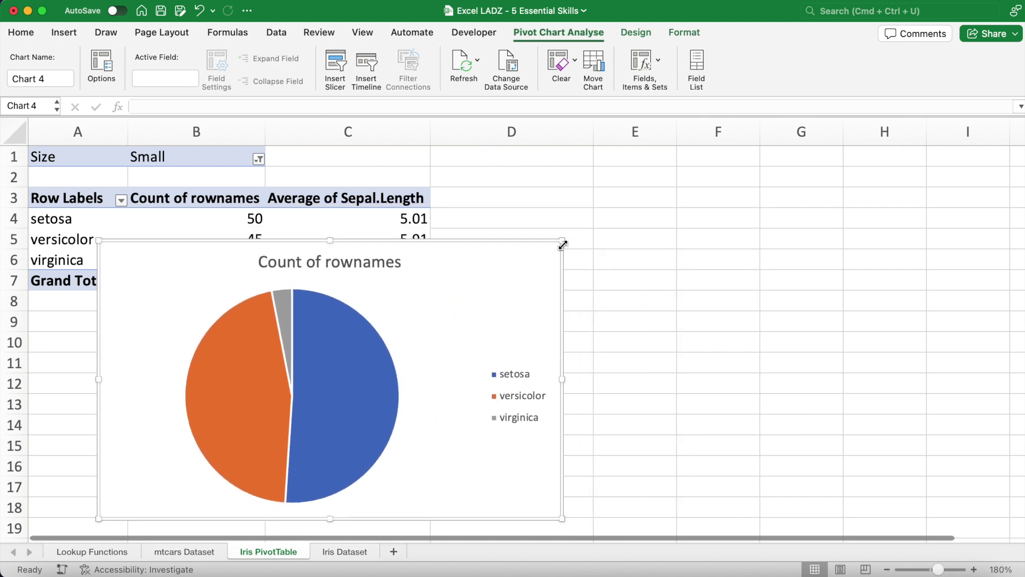
pyautogui.moveTo(563, 245); pyautogui.dragTo(447, 331)
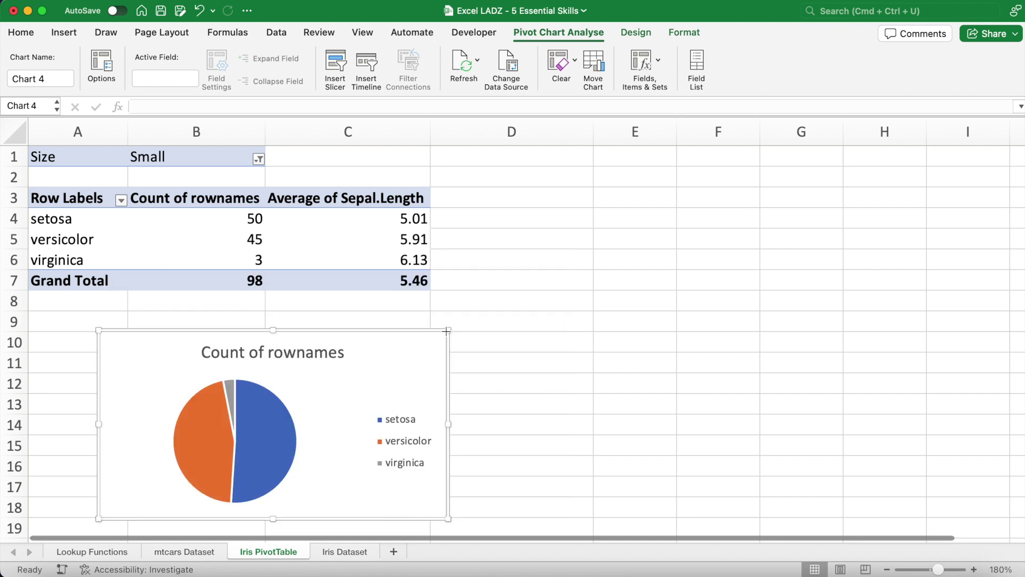
# Retitle the pie chart 'Species Count'.
pyautogui.click(337, 356)
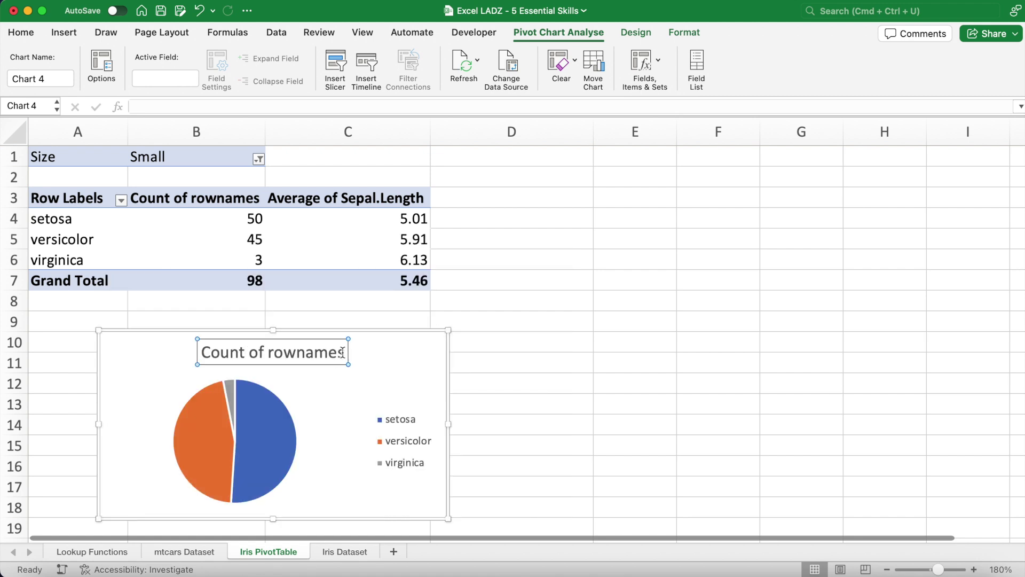
pyautogui.moveTo(342, 352); pyautogui.dragTo(220, 353)
pyautogui.write('Sp')
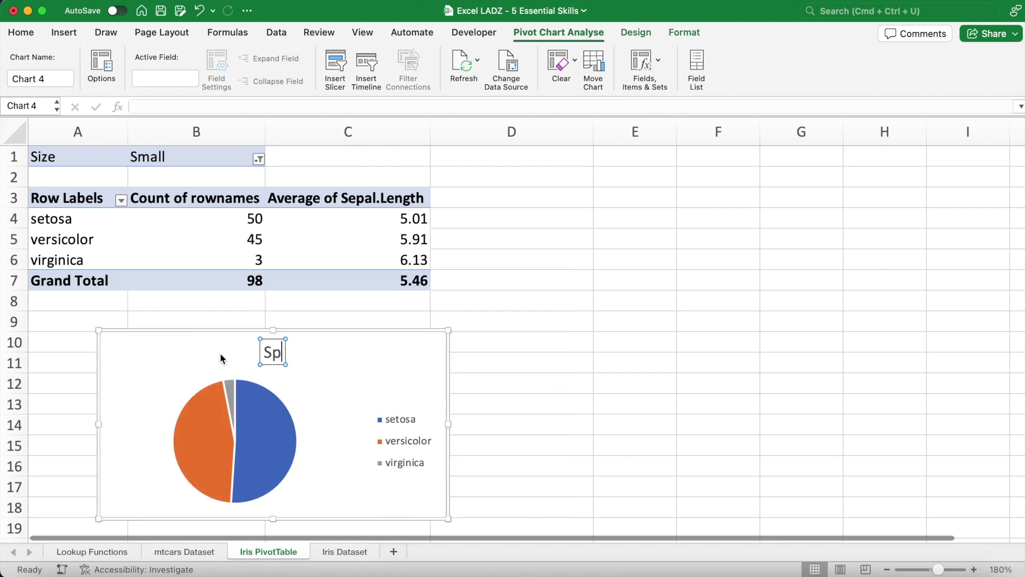
pyautogui.write('ecies Count')
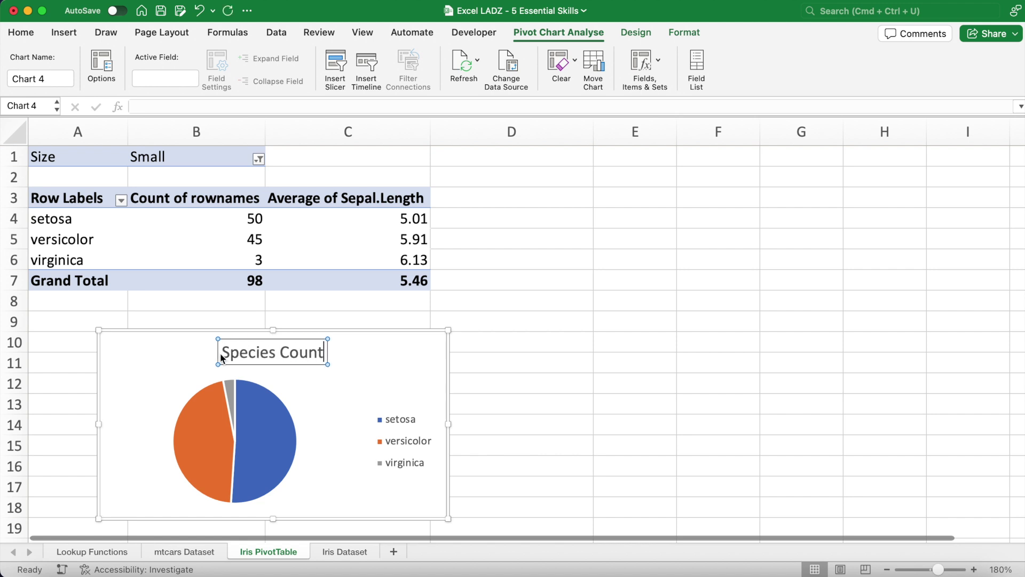
pyautogui.click(544, 346)
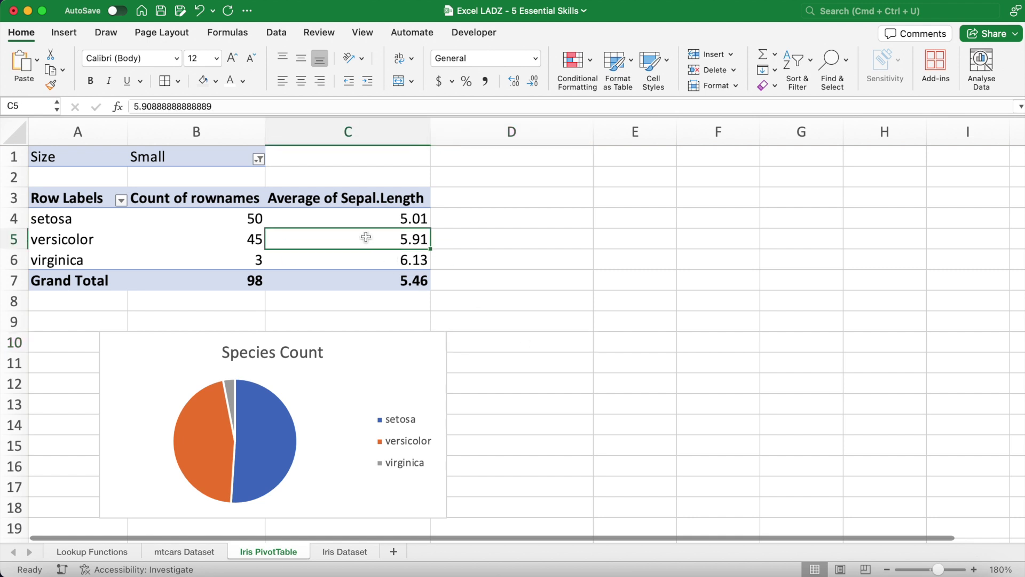
# Insert a clustered column chart of counts and average Sepal.Length, sized to the right of the pie.
pyautogui.click(75, 36)
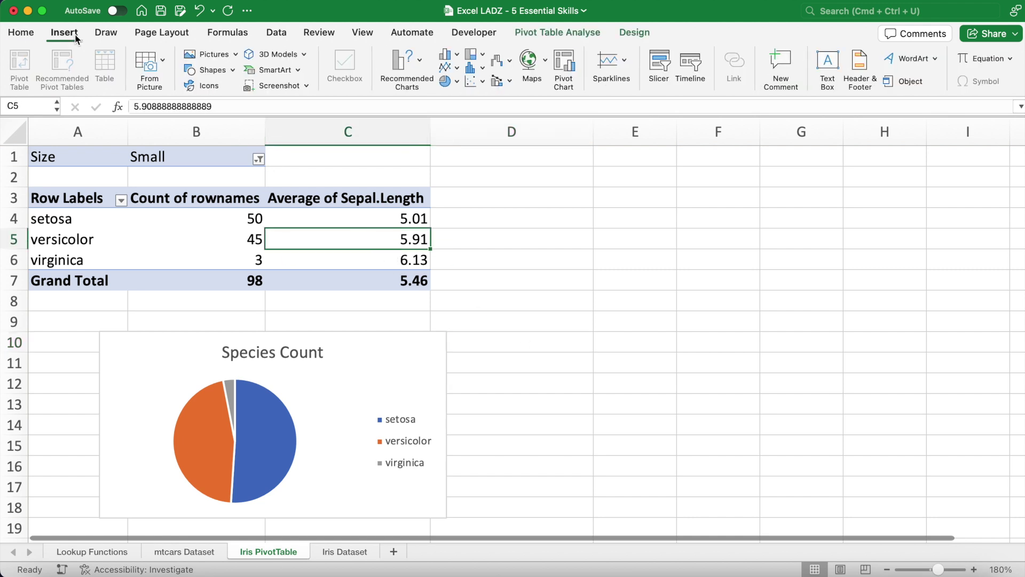
pyautogui.click(451, 57)
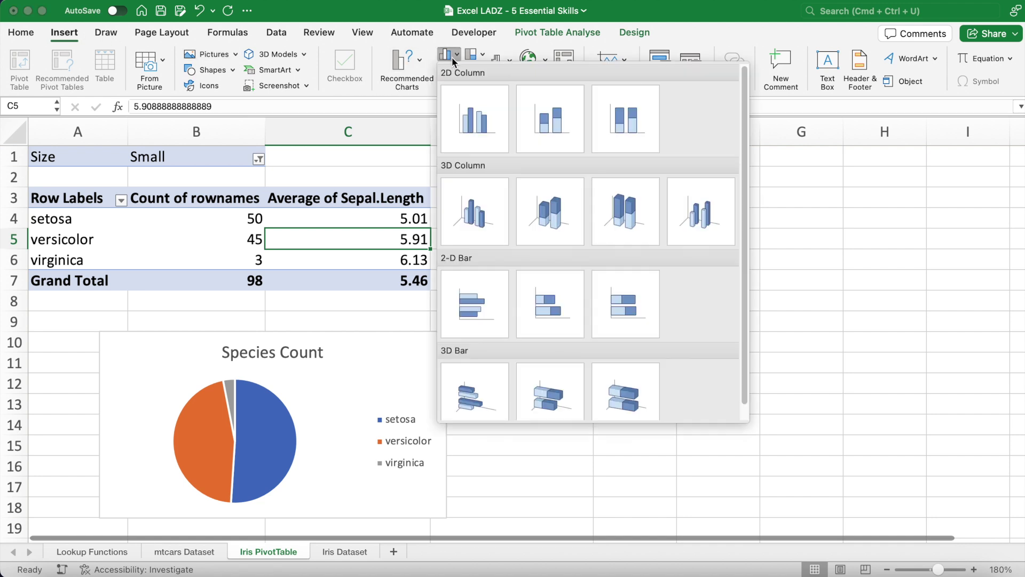
pyautogui.click(482, 112)
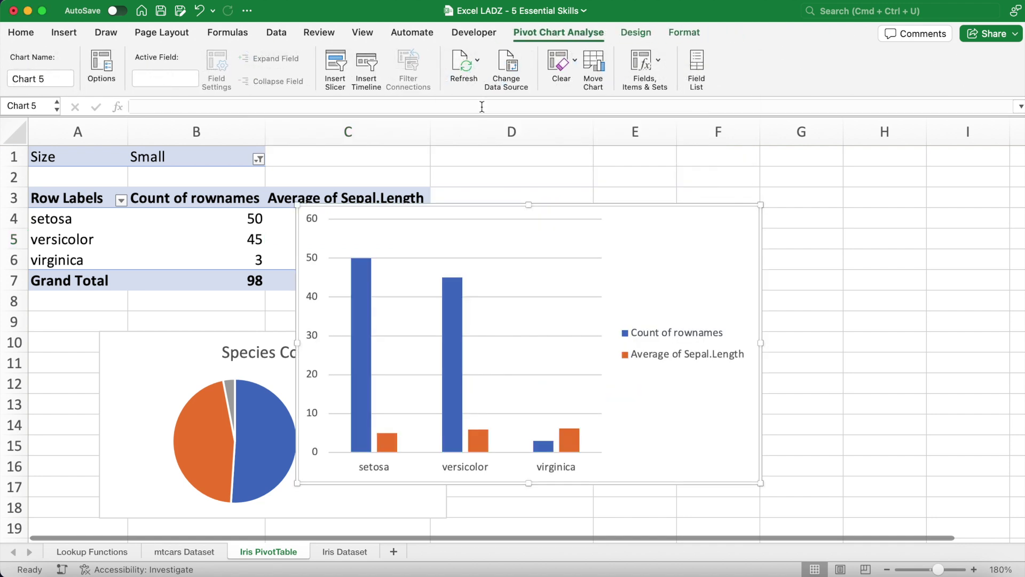
pyautogui.moveTo(297, 206); pyautogui.dragTo(504, 290)
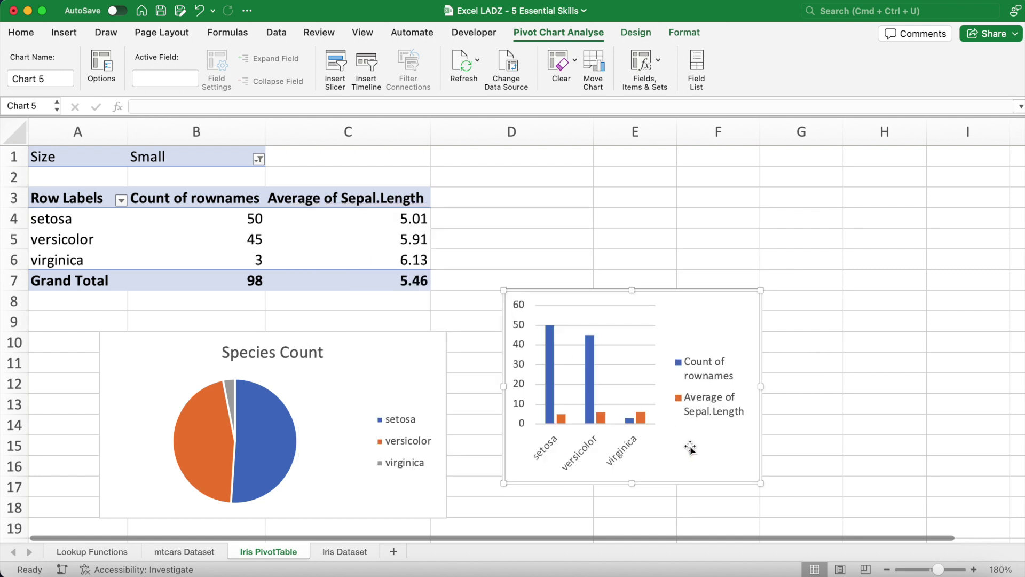
pyautogui.moveTo(759, 483); pyautogui.dragTo(867, 519)
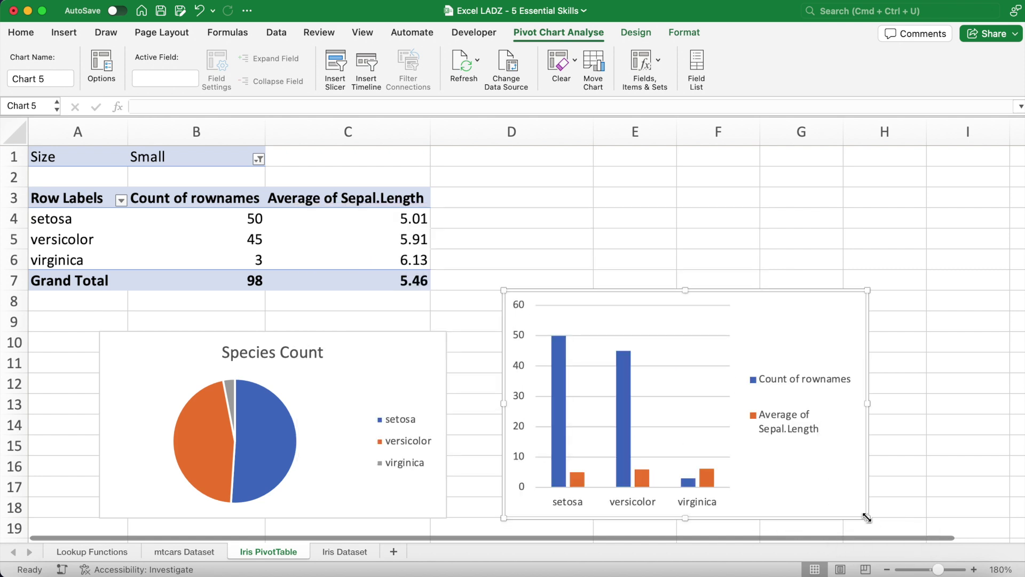
pyautogui.click(907, 423)
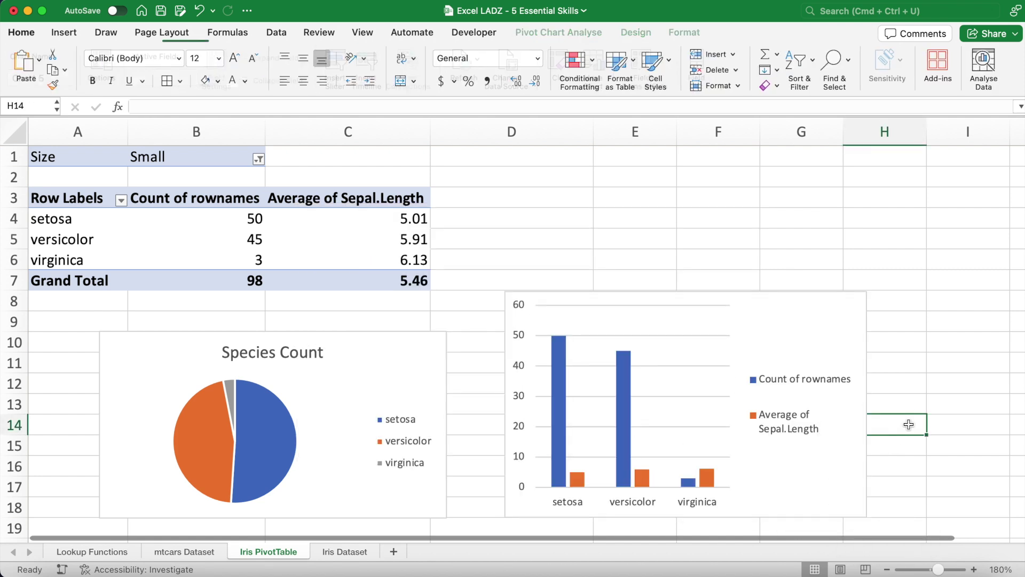
pyautogui.click(213, 158)
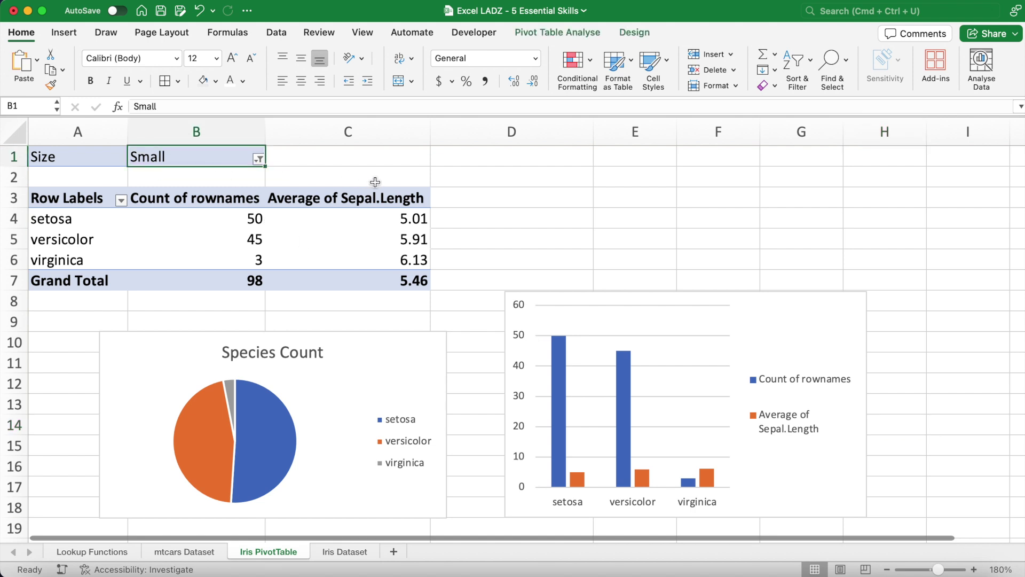
# Set the Size filter to Large (versicolor 5, virginica 47) and confirm both charts updated.
pyautogui.write('Large')
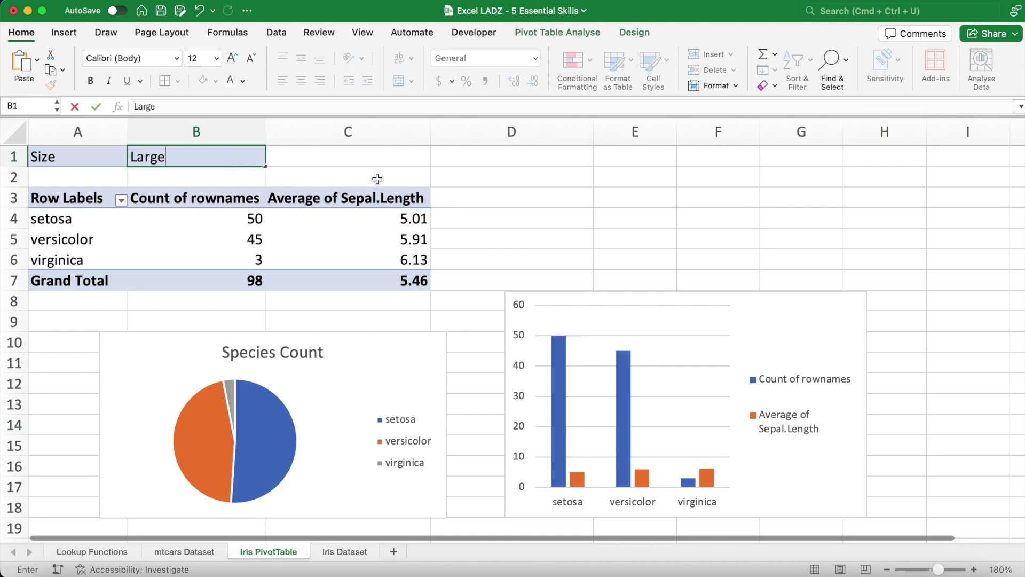
pyautogui.press('Return')
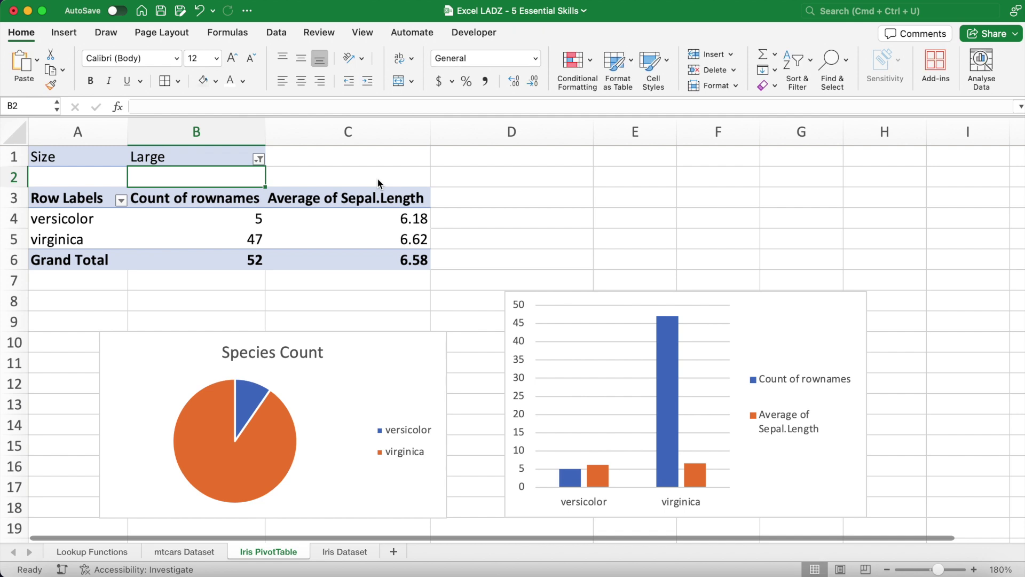
pyautogui.click(382, 360)
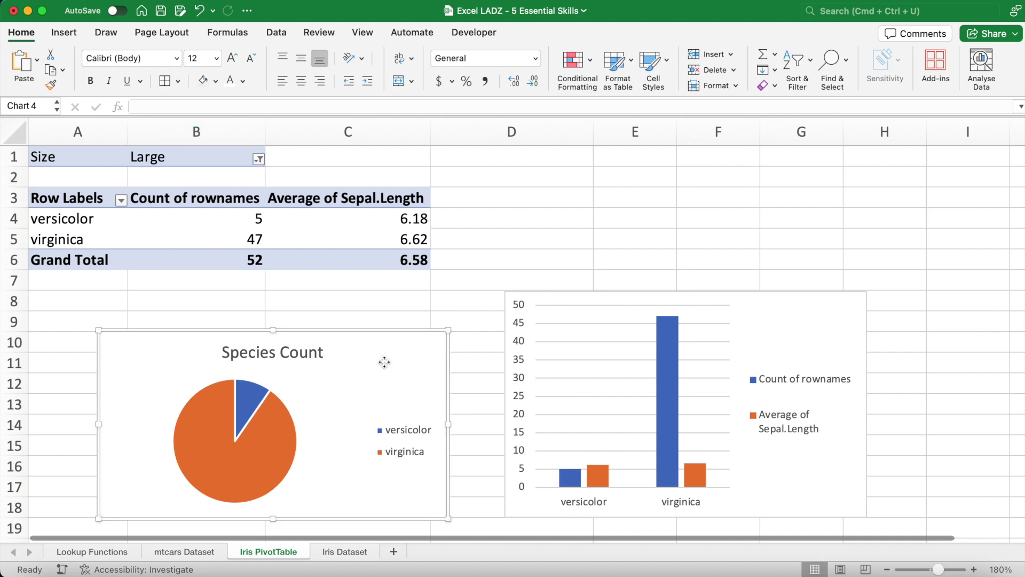
pyautogui.click(799, 318)
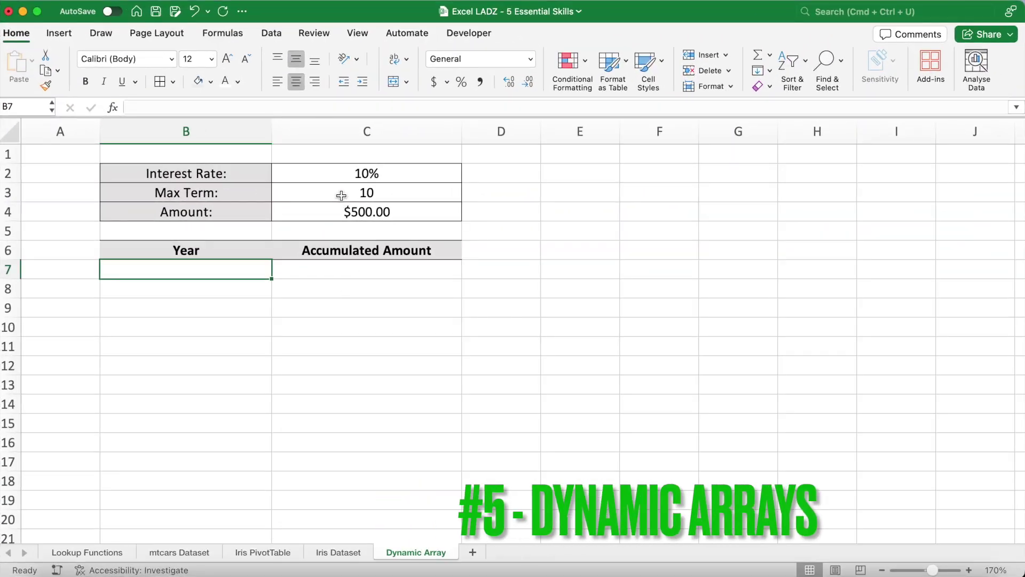
# Review the 10% rate, 10-year term, $500 amount and Year/Amount ranges, then start a formula in B7.
pyautogui.click(334, 171)
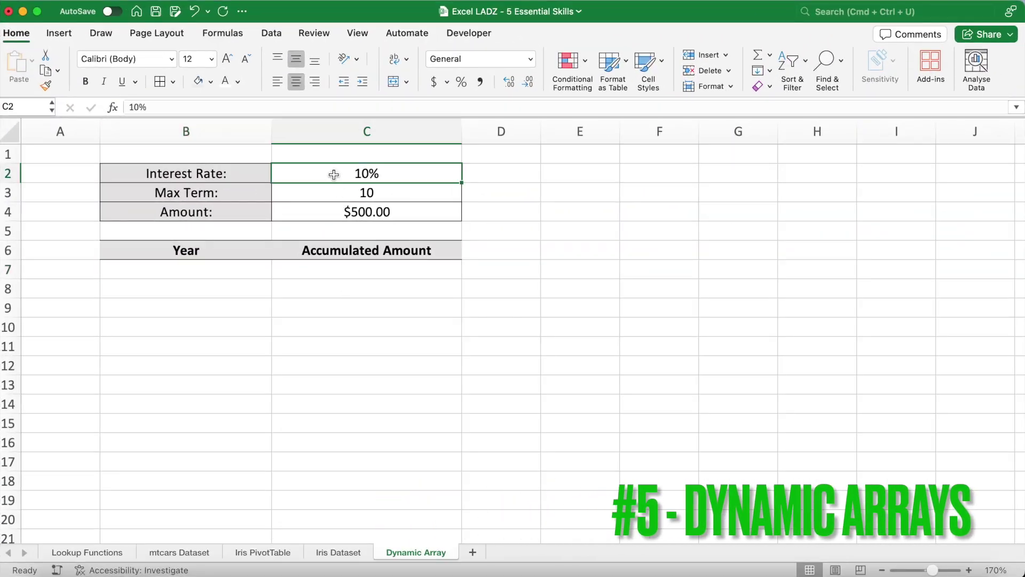
pyautogui.click(334, 192)
pyautogui.click(327, 212)
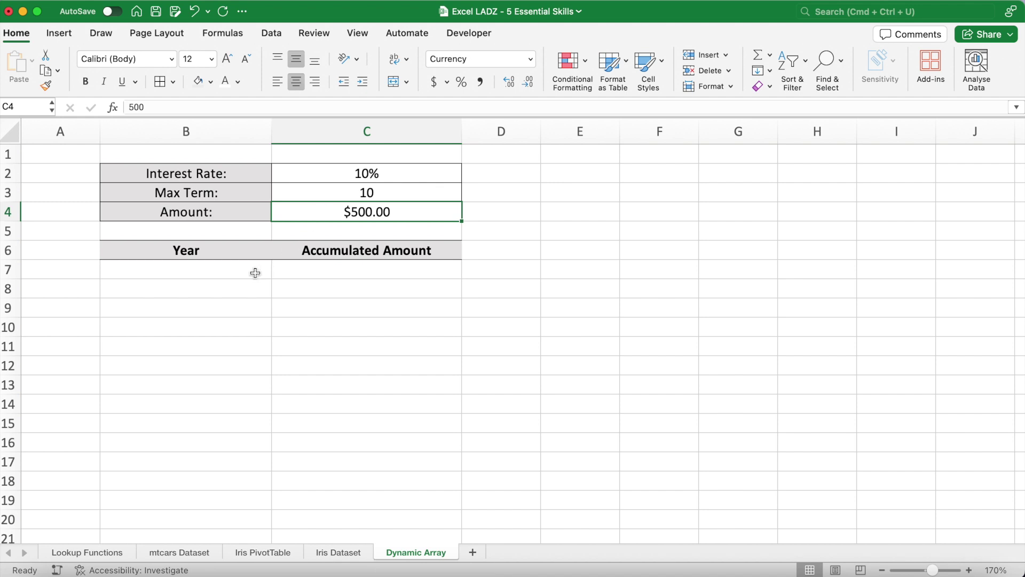
pyautogui.moveTo(242, 267); pyautogui.dragTo(244, 482)
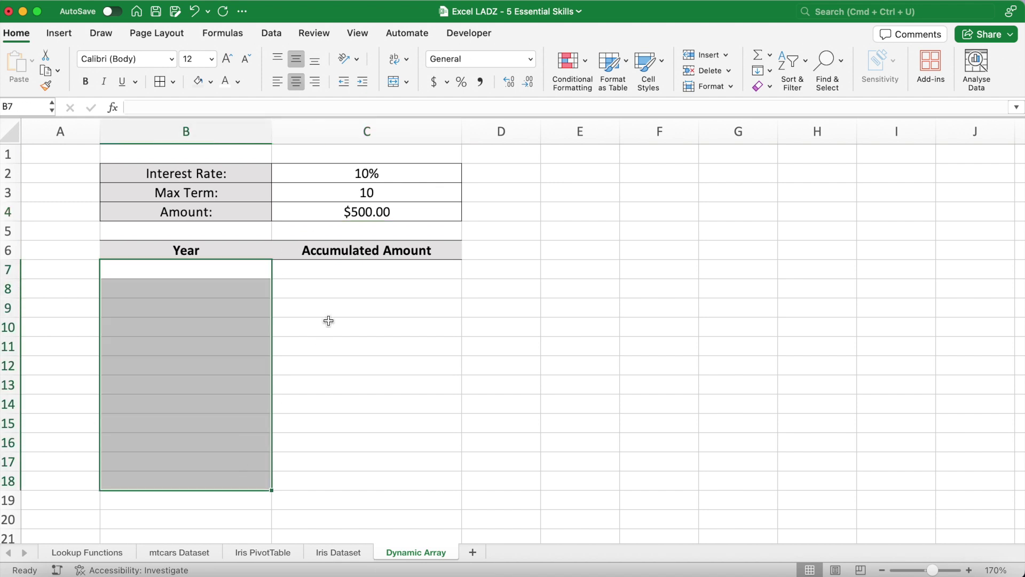
pyautogui.moveTo(332, 266); pyautogui.dragTo(334, 488)
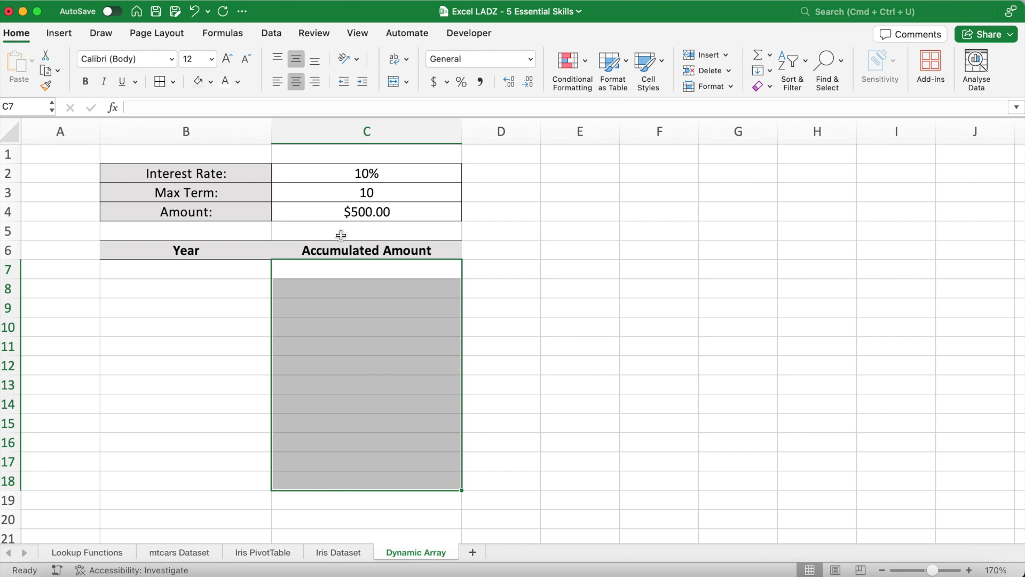
pyautogui.click(322, 171)
pyautogui.click(322, 193)
pyautogui.click(323, 209)
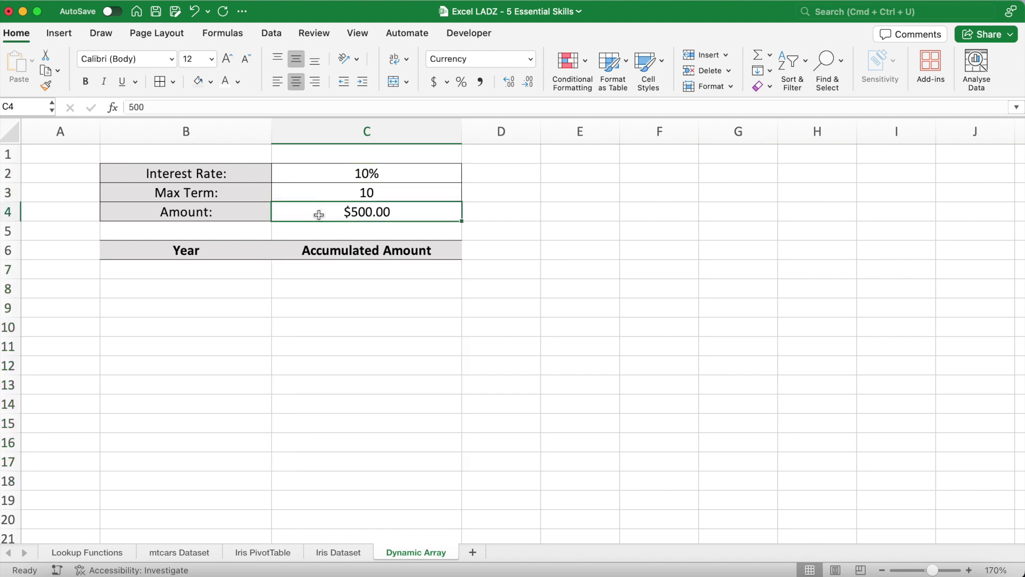
pyautogui.click(227, 274)
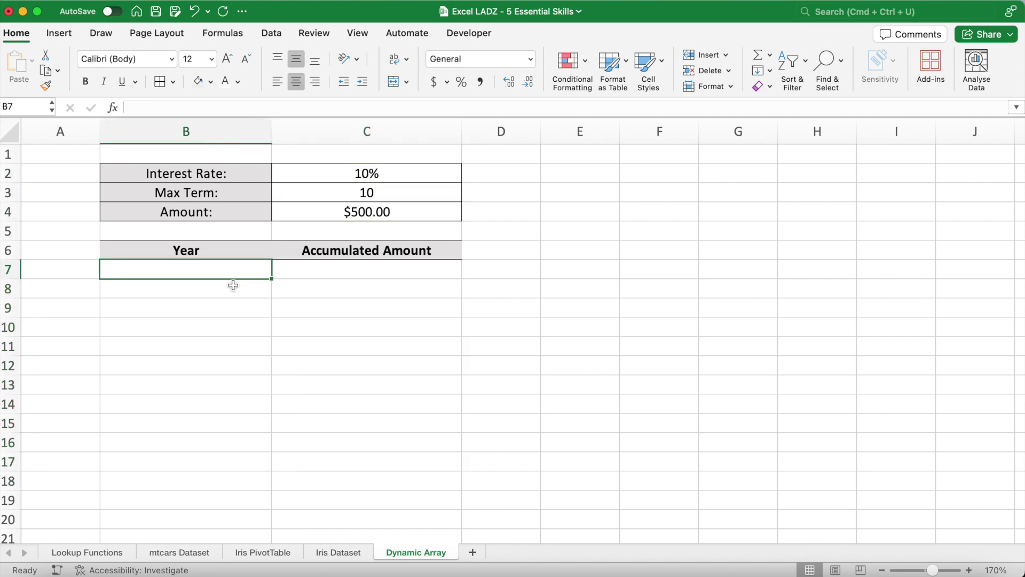
pyautogui.click(251, 107)
# Enter =SEQUENCE(C3+1,,0,1) in B7 so years 0 through 10 spill down B7:B17.
pyautogui.write('=')
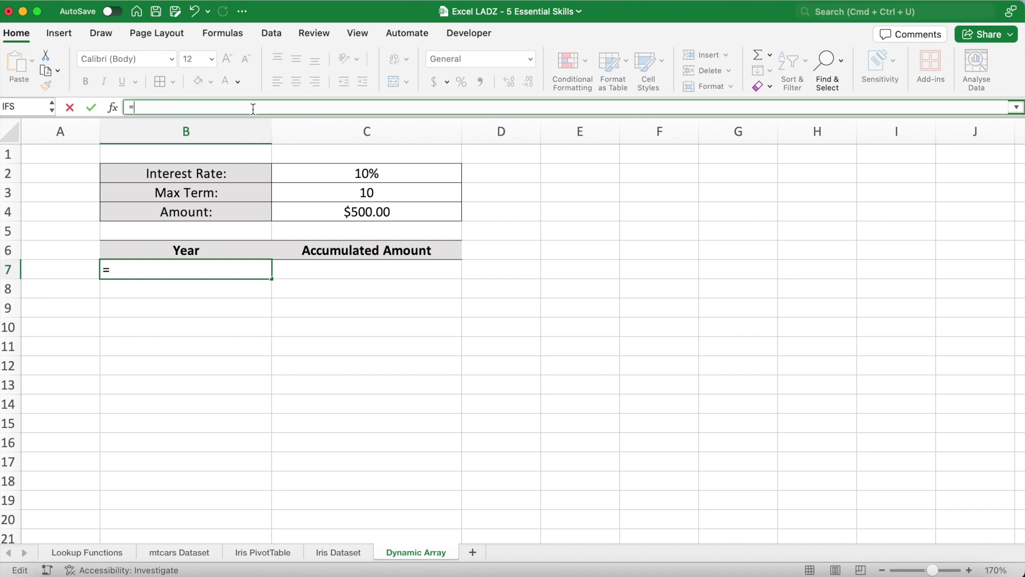
pyautogui.press('BackSpace')
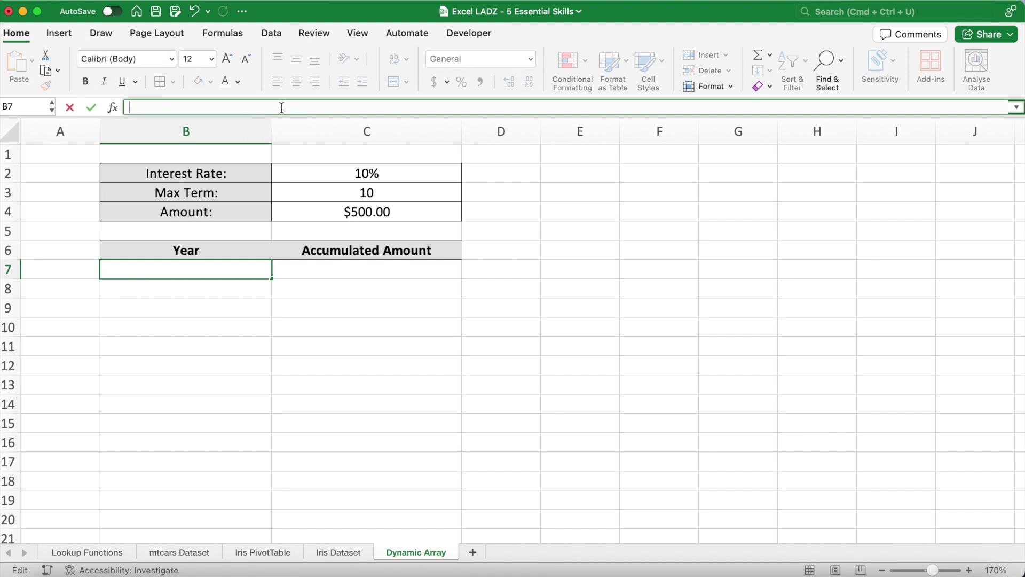
pyautogui.write('=SE')
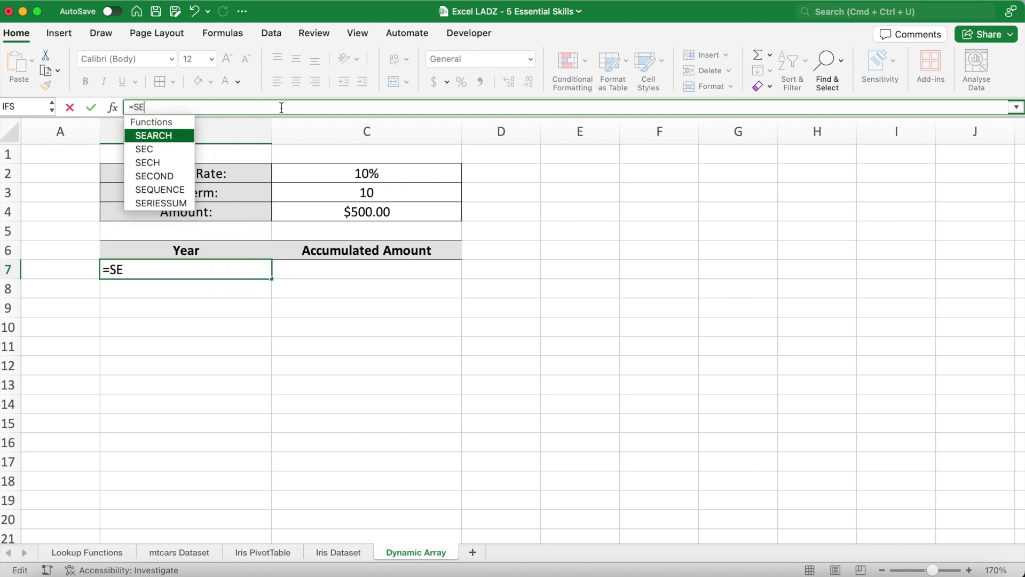
pyautogui.write('QUENCE(')
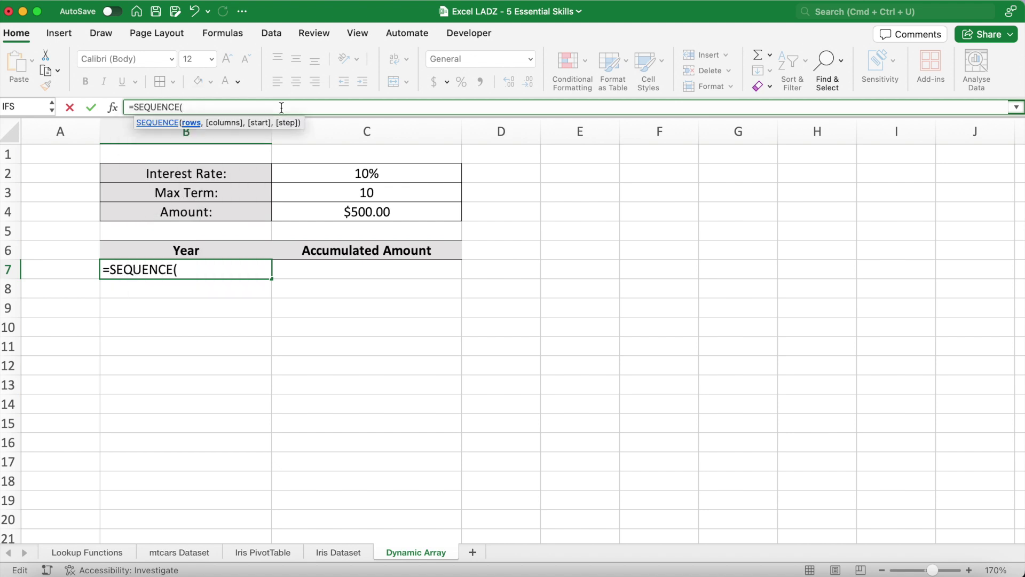
pyautogui.write('C3+1')
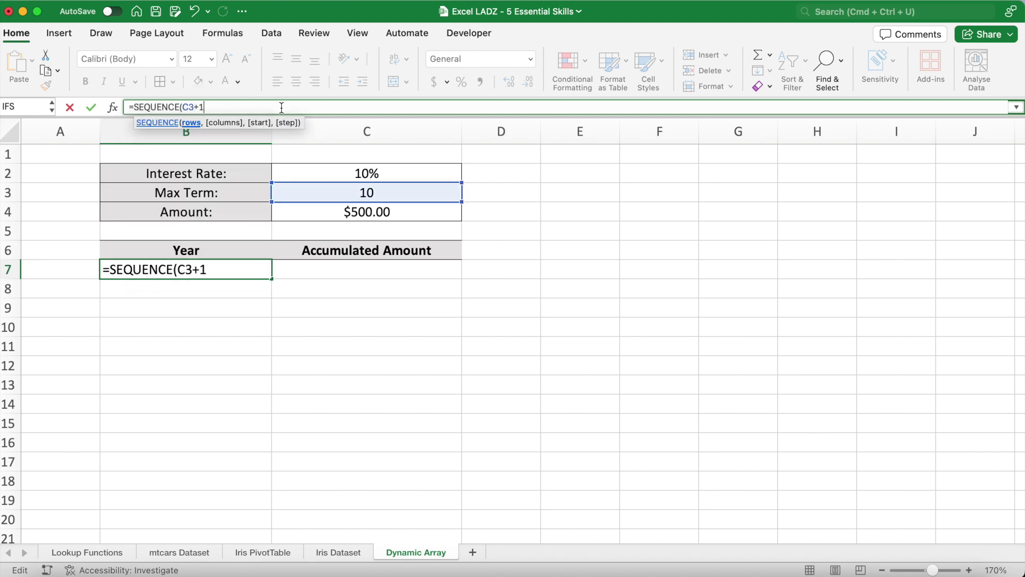
pyautogui.write(',,0,1')
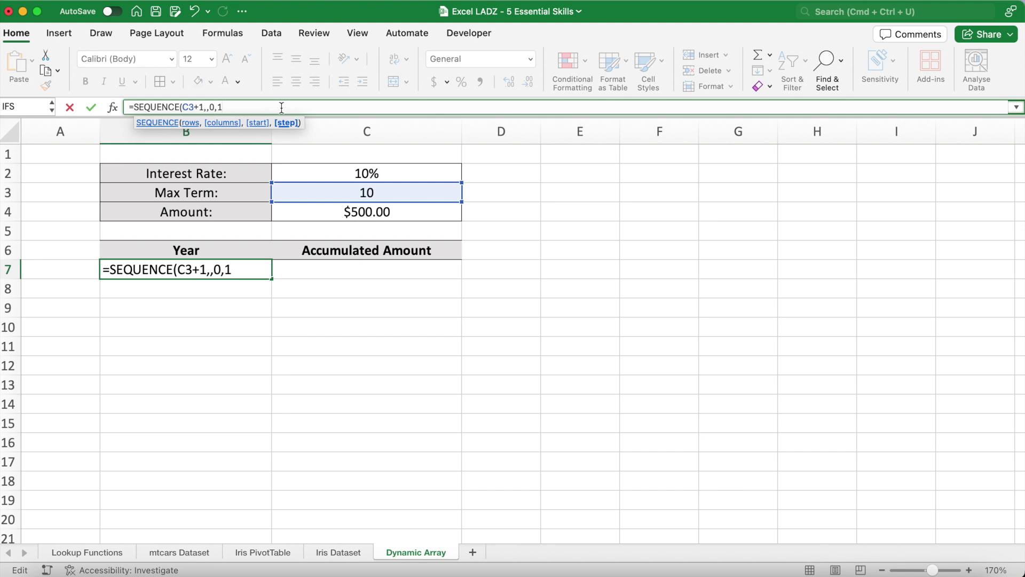
pyautogui.write(')')
pyautogui.press('Return')
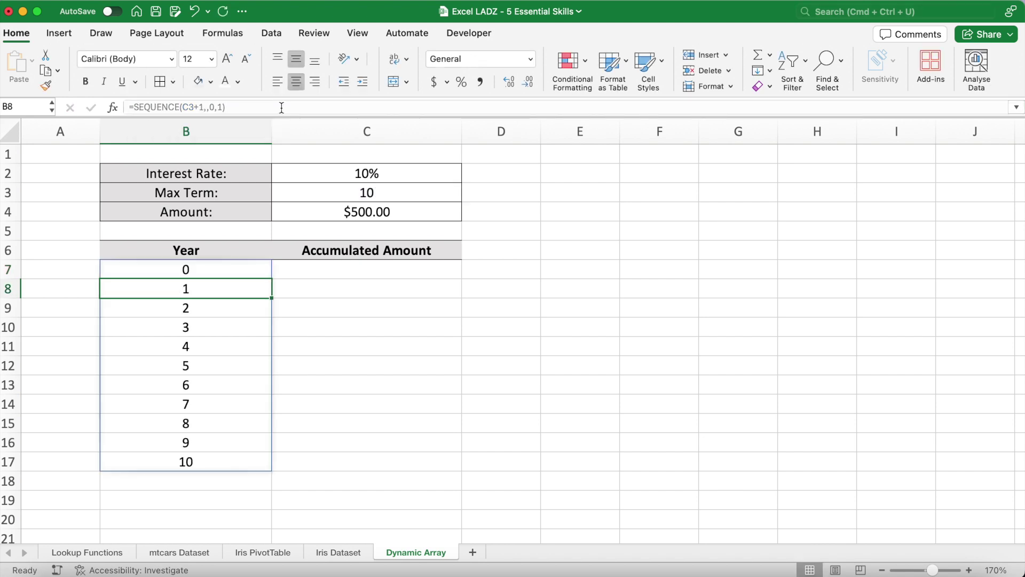
pyautogui.moveTo(224, 270); pyautogui.dragTo(222, 455)
# Change Max Term in C3 to 5, shrinking the Year spill to B7:B12.
pyautogui.click(386, 195)
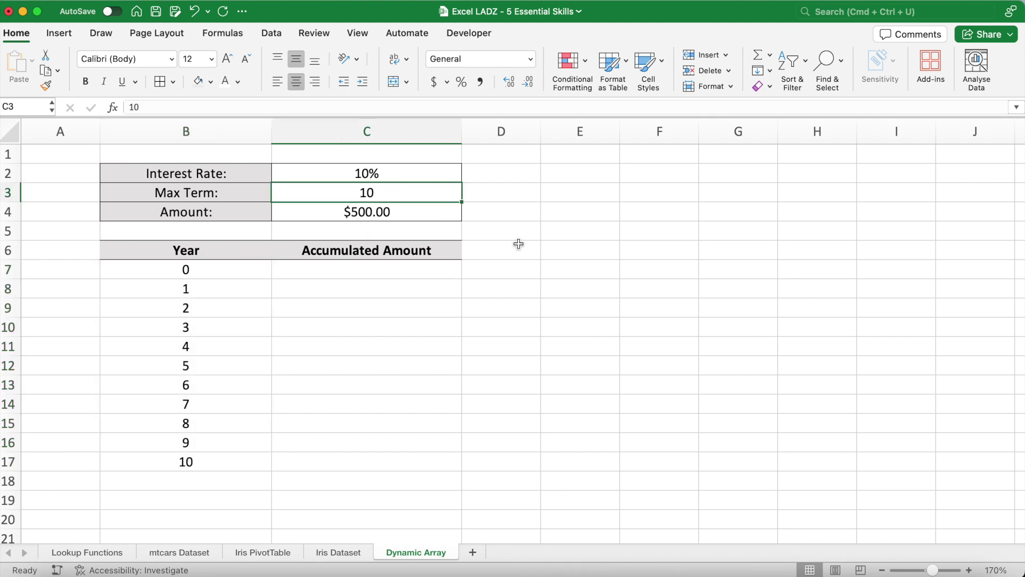
pyautogui.write('5')
pyautogui.press('Return')
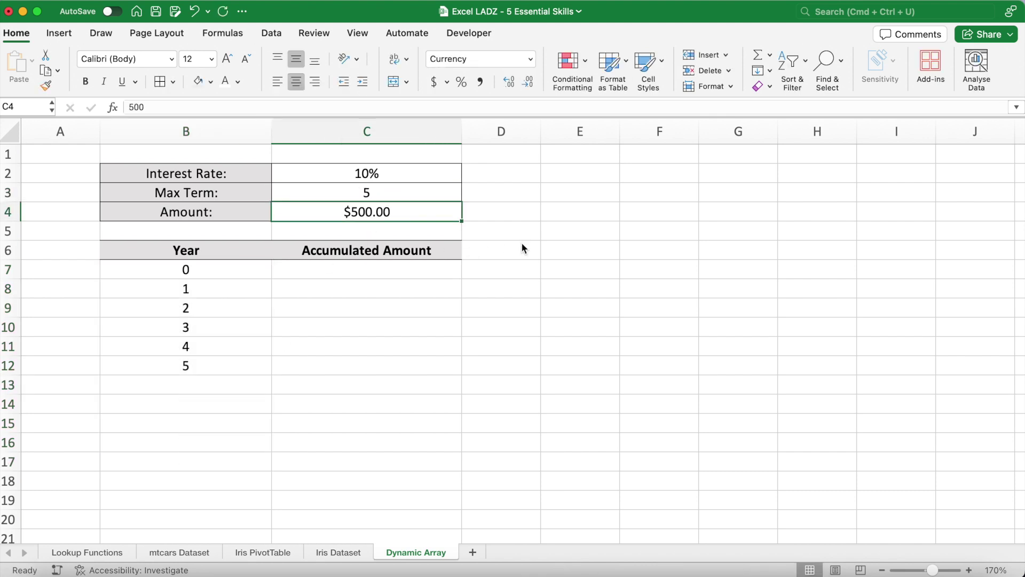
pyautogui.moveTo(233, 273); pyautogui.dragTo(229, 361)
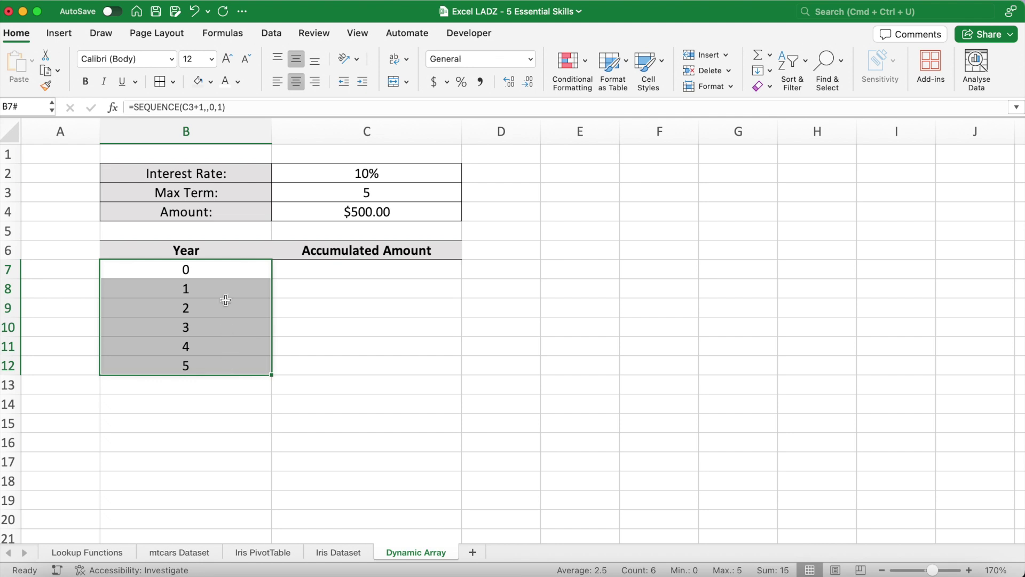
# Begin the Accumulated Amount formula in cell C7.
pyautogui.click(220, 275)
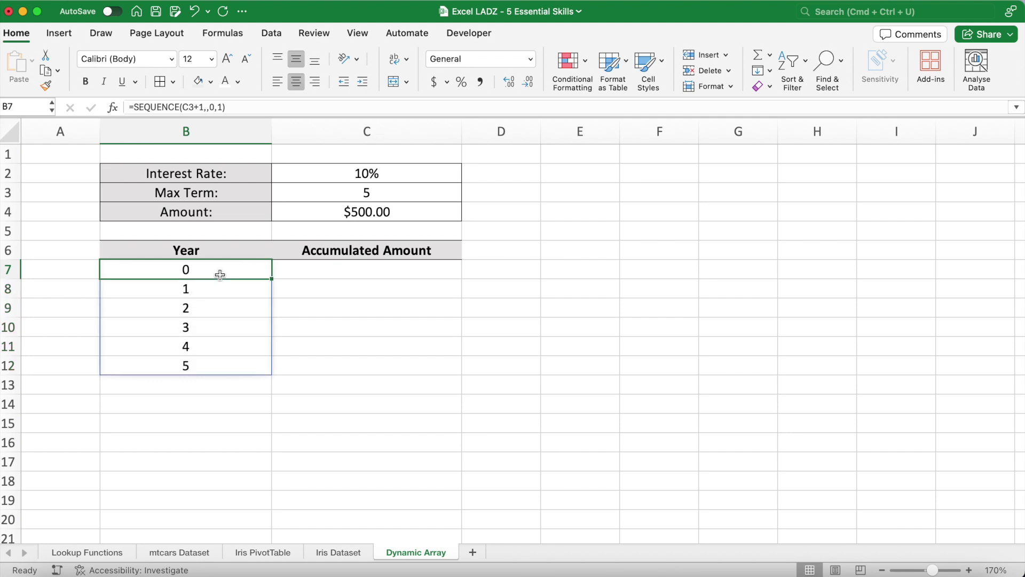
pyautogui.click(314, 269)
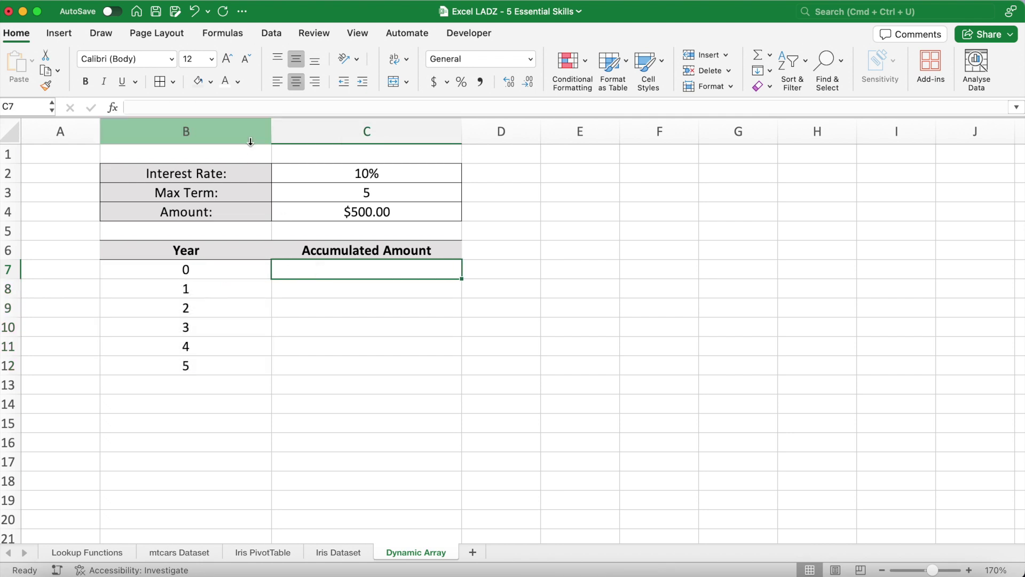
pyautogui.click(248, 107)
# Enter =C4*(1+C2)^B7# in C7 so each year's accumulated amount spills down.
pyautogui.write('=C4')
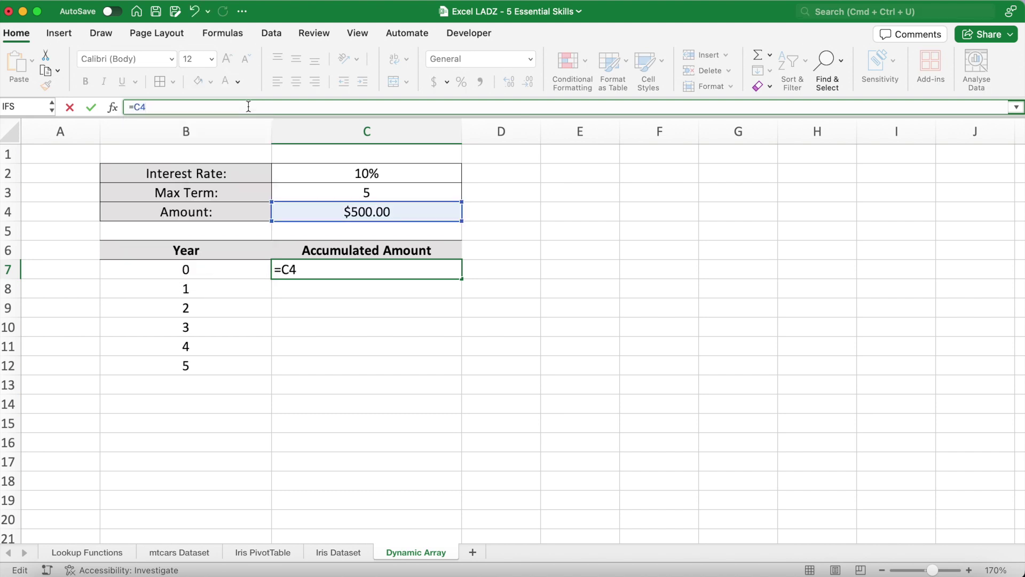
pyautogui.write('*(1+C')
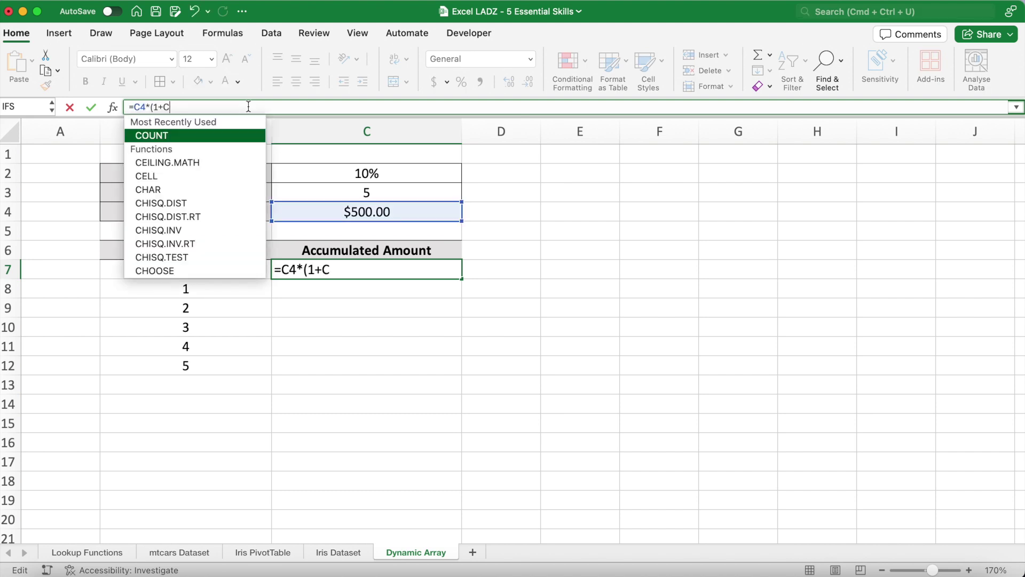
pyautogui.write('2)^')
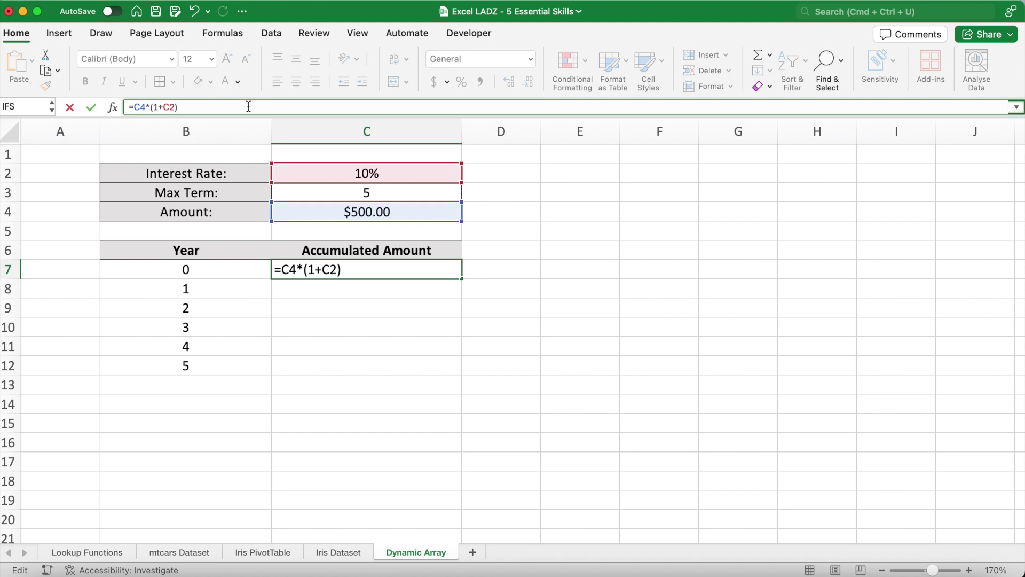
pyautogui.click(226, 273)
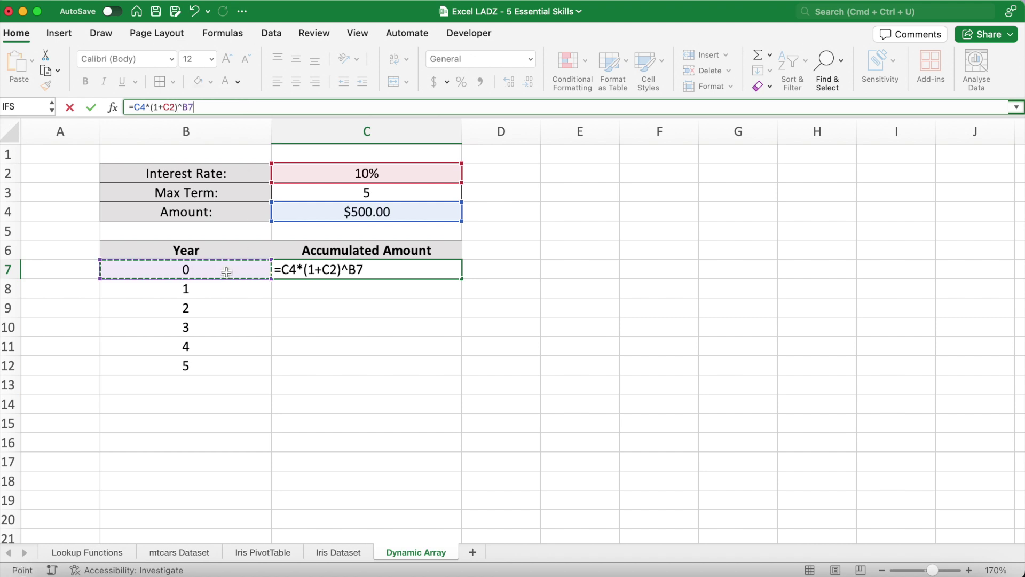
pyautogui.write('#')
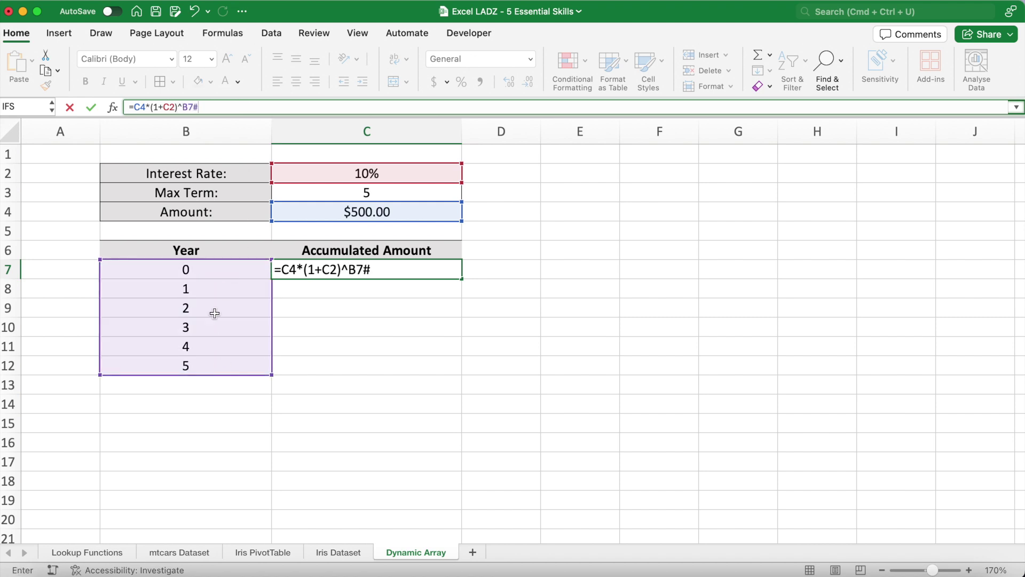
pyautogui.press('Return')
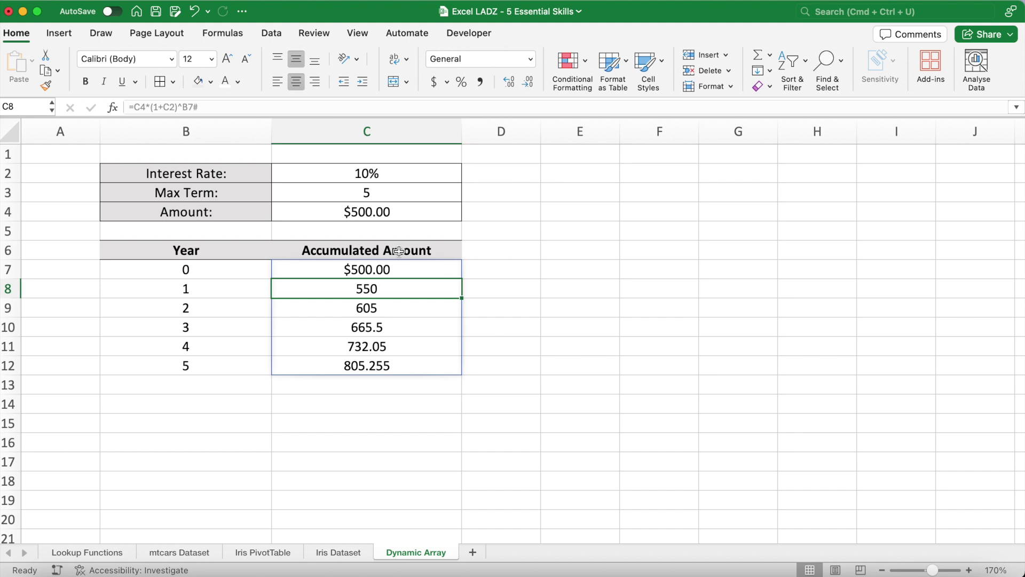
# Format the spilled amounts in column C as Currency, $500.00 through $805.26.
pyautogui.click(392, 269)
pyautogui.hotkey('ctrl', 'shift', 'Down')
pyautogui.hotkey('ctrl', 'shift', 'Down')
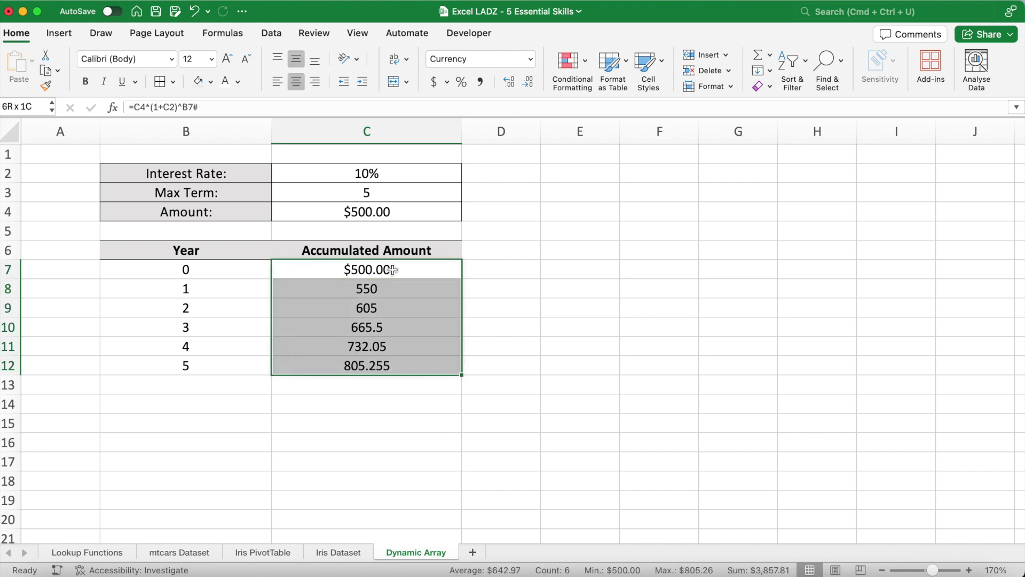
pyautogui.click(530, 58)
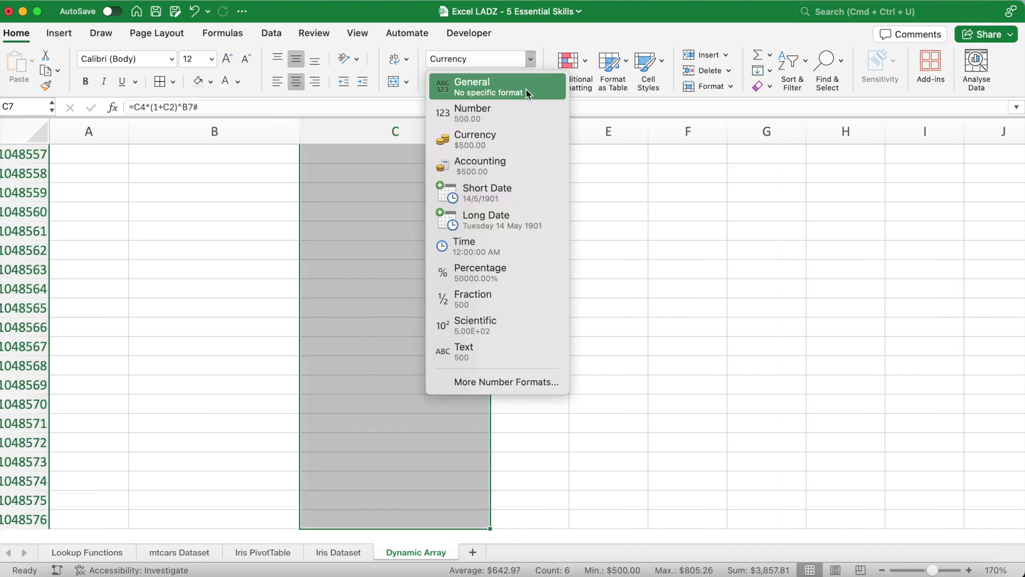
pyautogui.click(515, 139)
pyautogui.hotkey('ctrl', 'BackSpace')
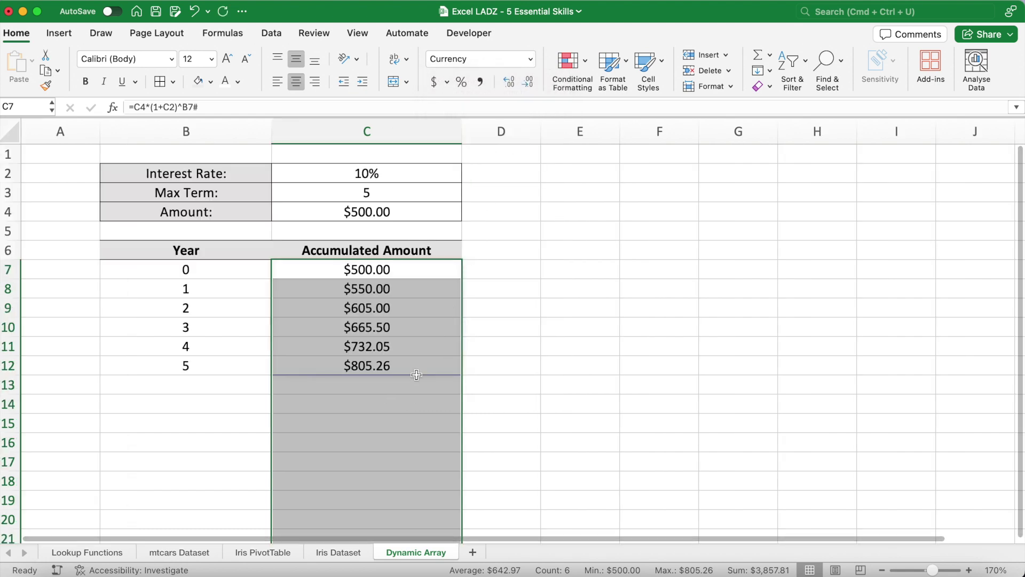
pyautogui.click(398, 406)
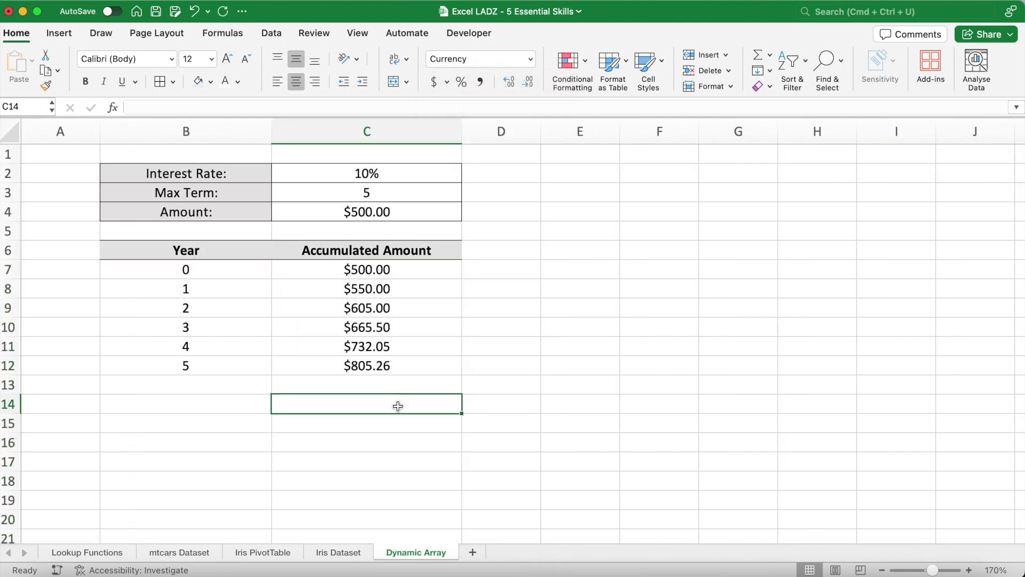
pyautogui.press('Up')
pyautogui.press('Up')
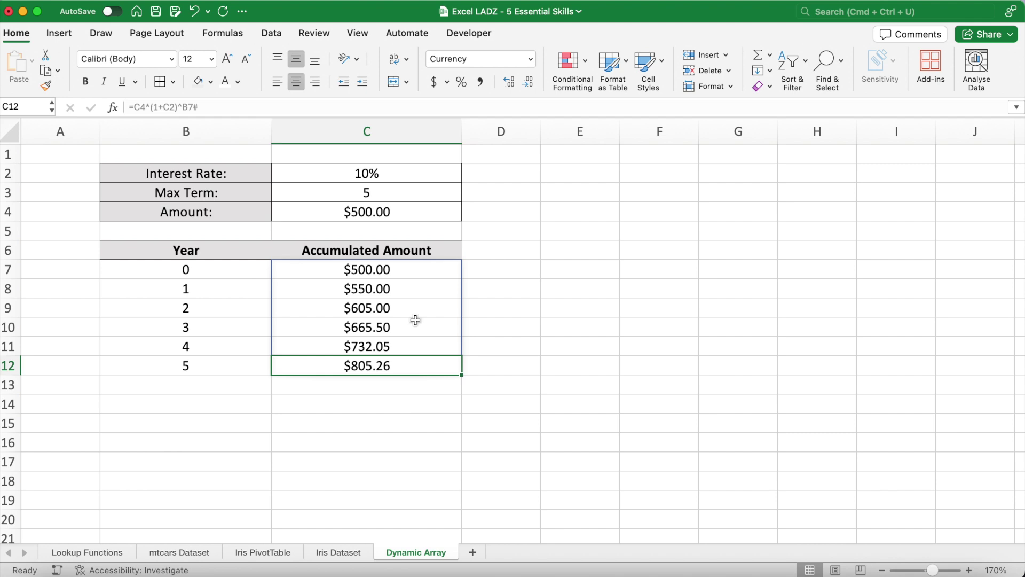
# Change the Amount in C4 to 1000 and the Max Term in C3 to 15.
pyautogui.click(403, 213)
pyautogui.write('1000')
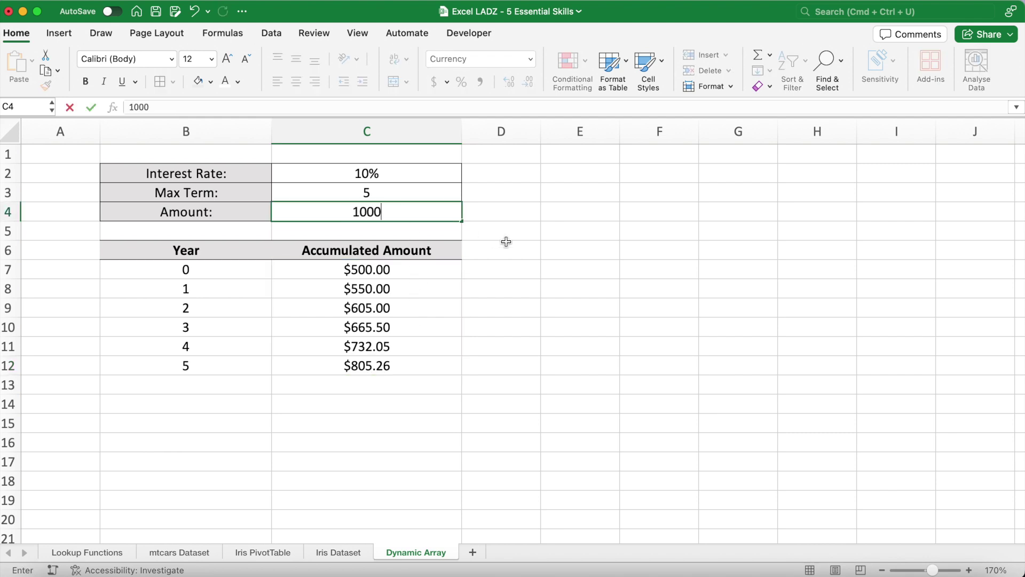
pyautogui.press('Return')
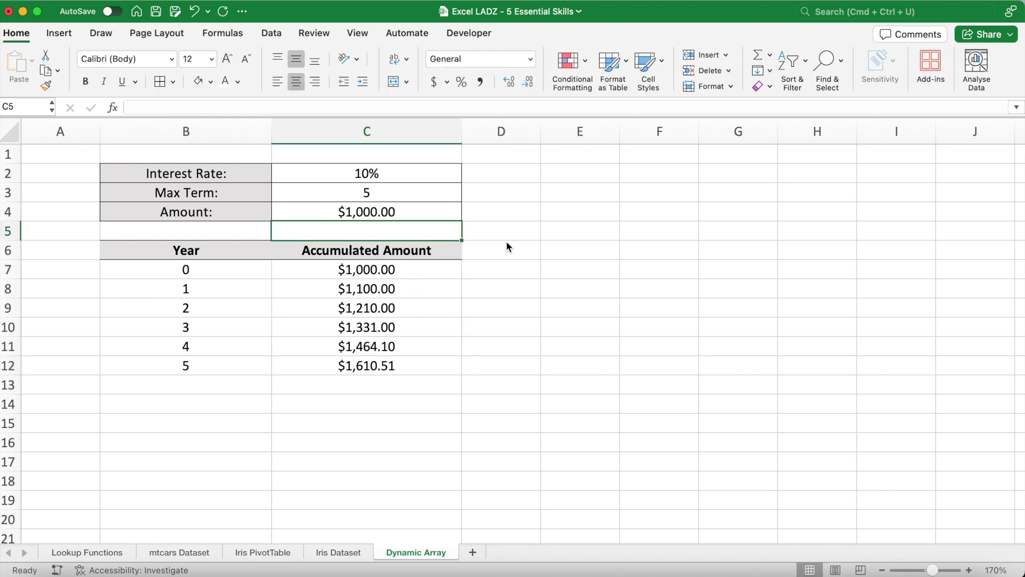
pyautogui.click(446, 196)
pyautogui.write('15')
pyautogui.press('Return')
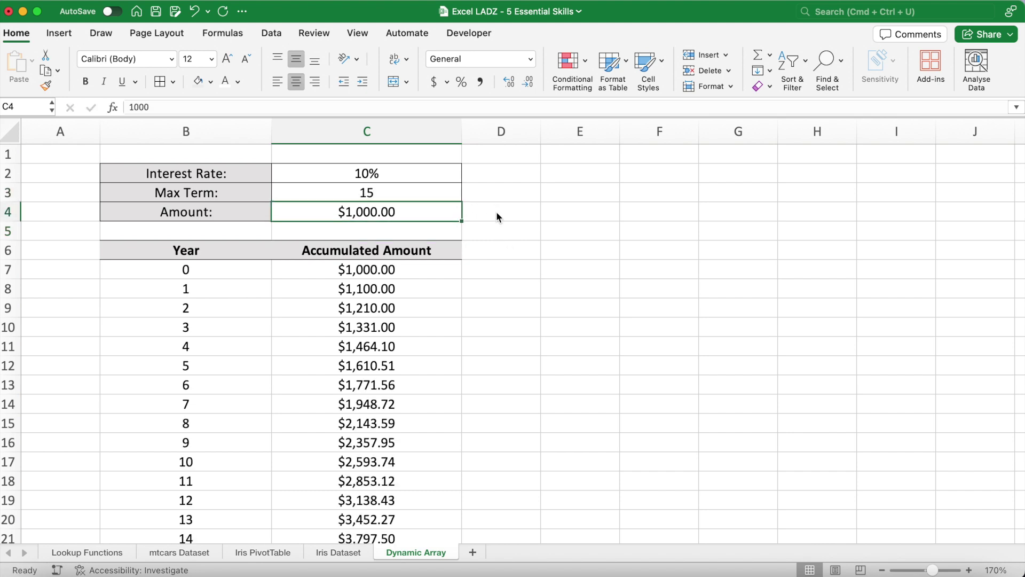
pyautogui.scroll(-2, 477, 322)
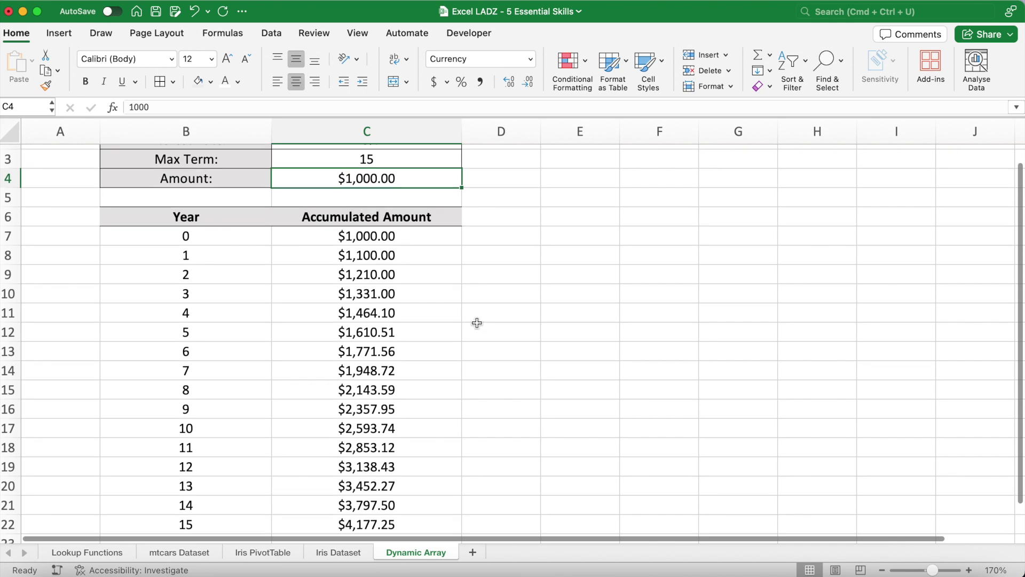
pyautogui.scroll(2, 477, 323)
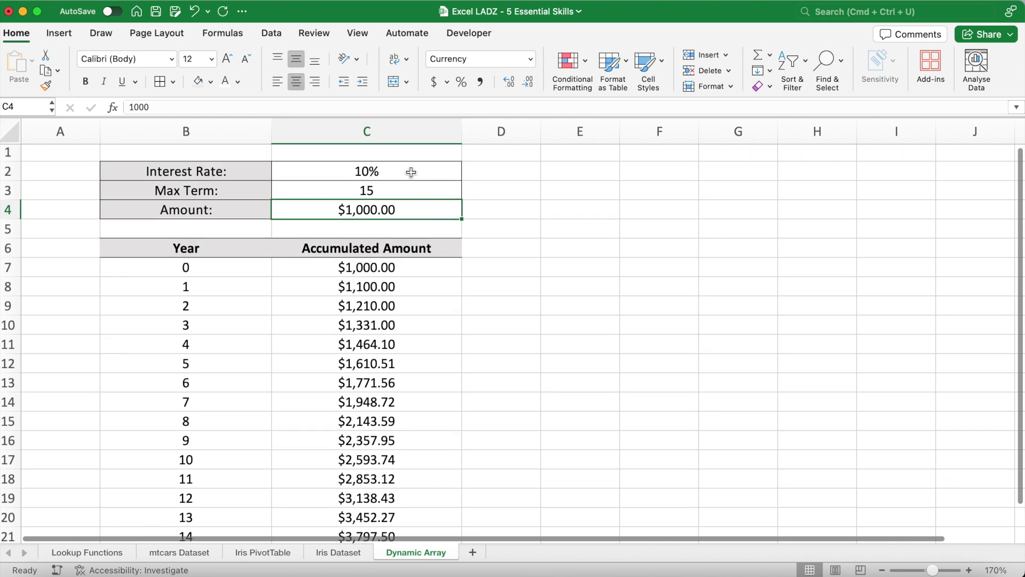
# Set the interest rate in C2 to 7.4% and the Max Term to 10.
pyautogui.click(409, 171)
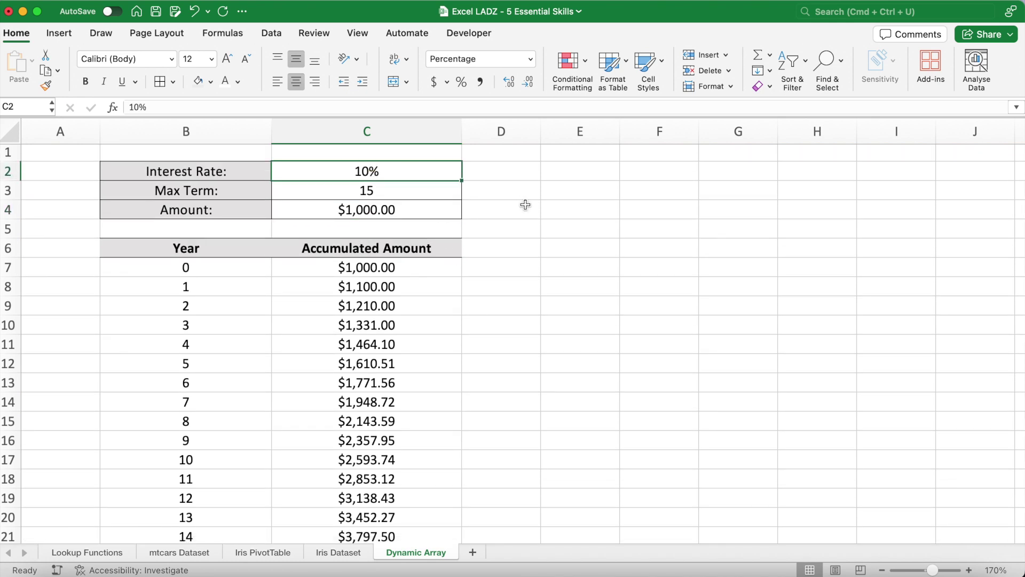
pyautogui.write('7.4')
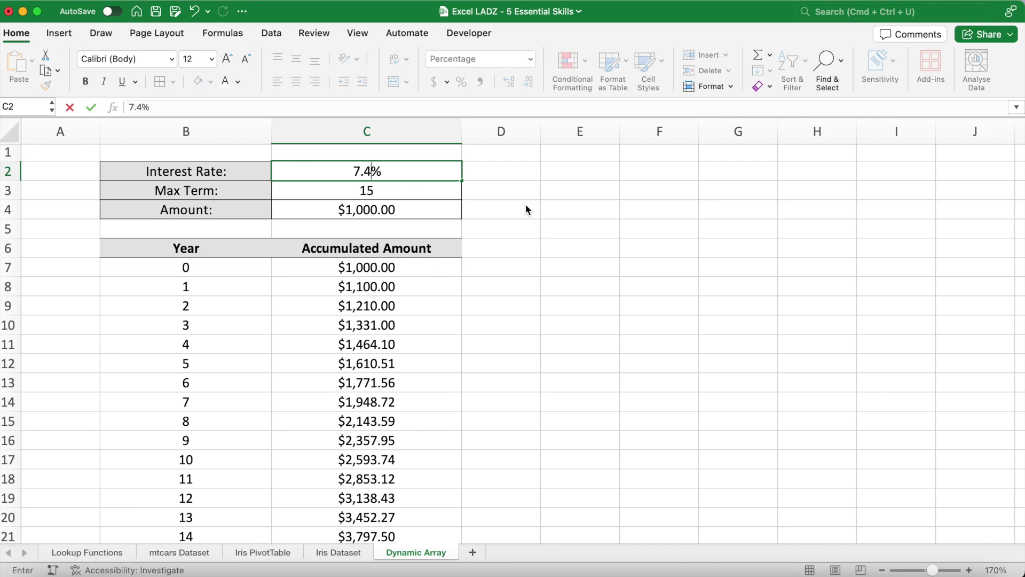
pyautogui.press('Return')
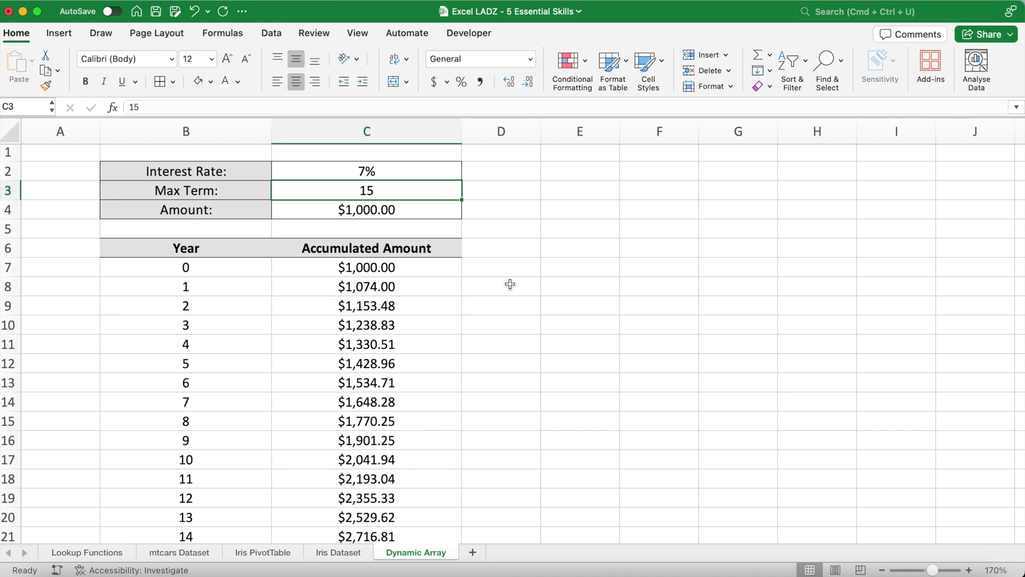
pyautogui.write('10')
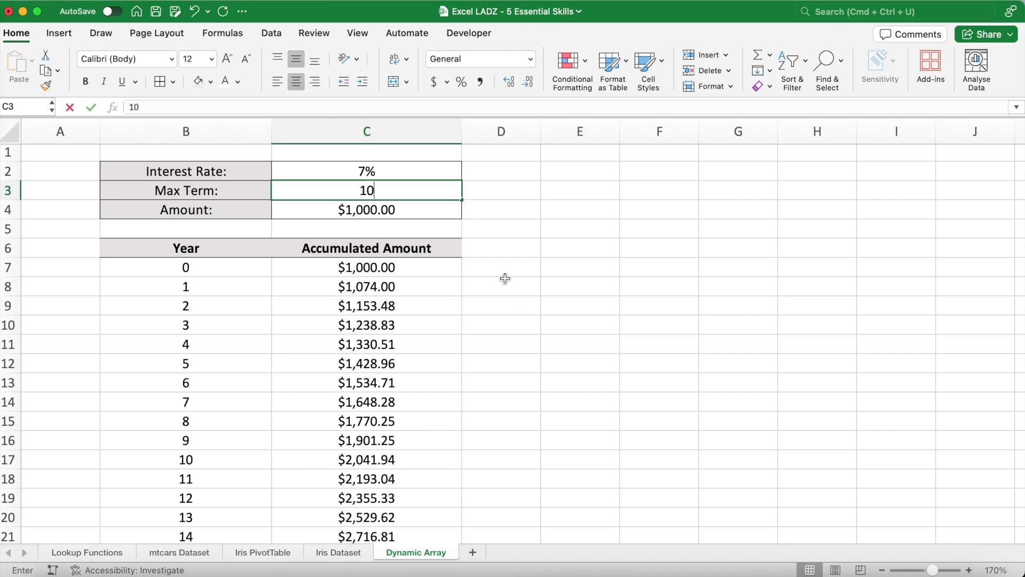
pyautogui.press('Return')
# Select the Year and Accumulated Amount data from B7 down and start a new conditional formatting rule.
pyautogui.moveTo(223, 269); pyautogui.dragTo(390, 451)
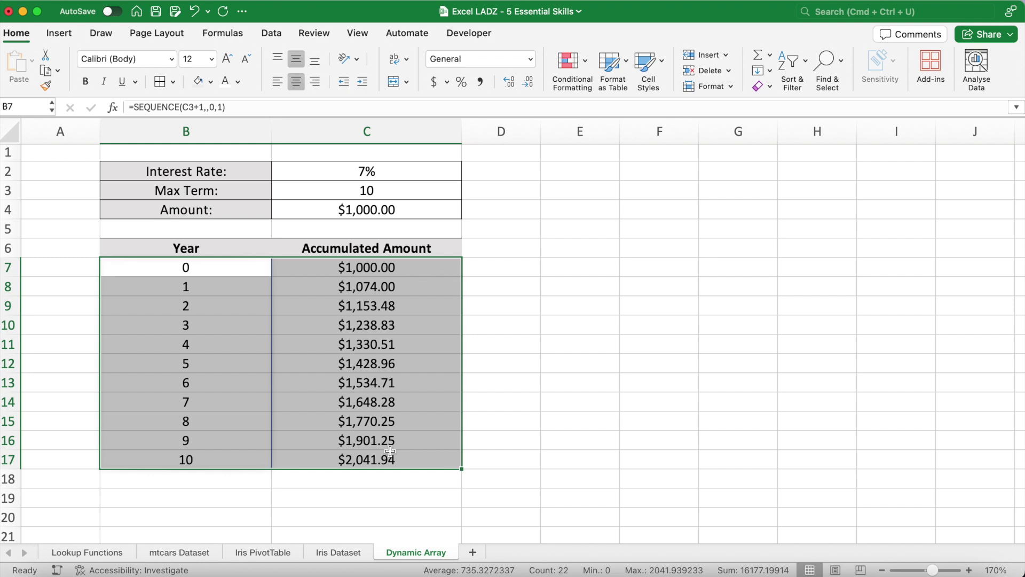
pyautogui.click(212, 270)
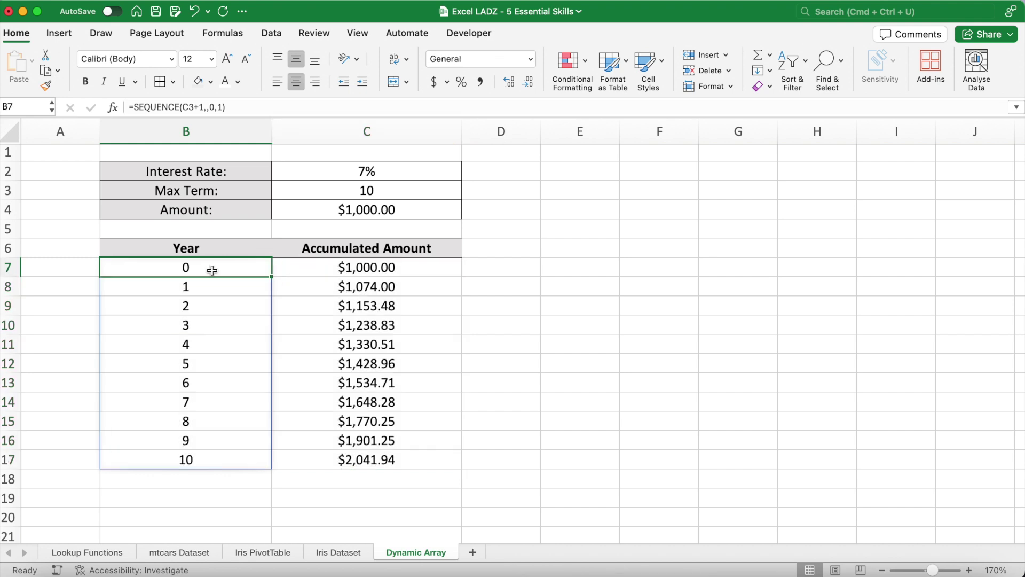
pyautogui.hotkey('shift', 'Right')
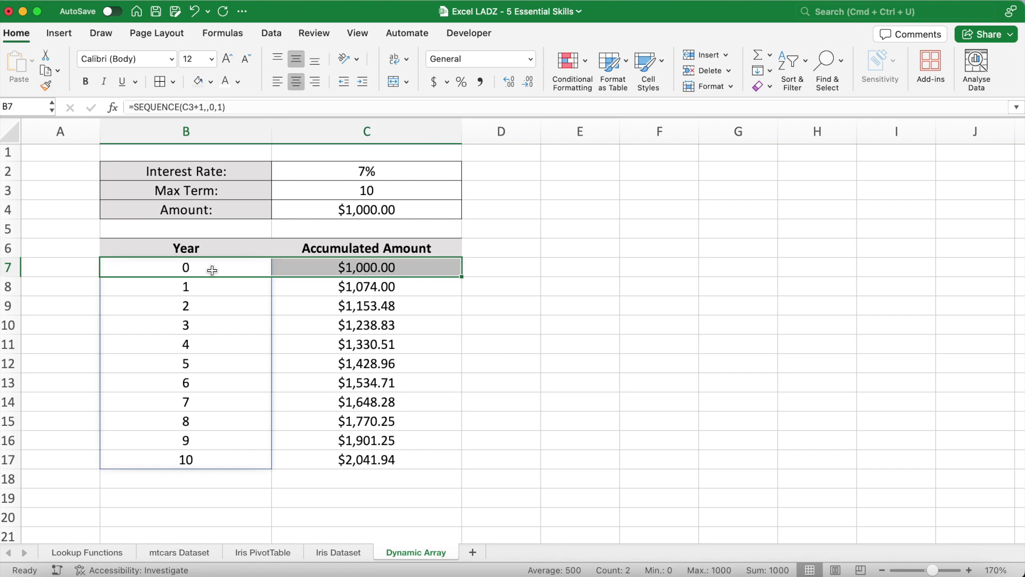
pyautogui.hotkey('ctrl', 'shift', 'Down')
pyautogui.hotkey('ctrl', 'shift', 'Down')
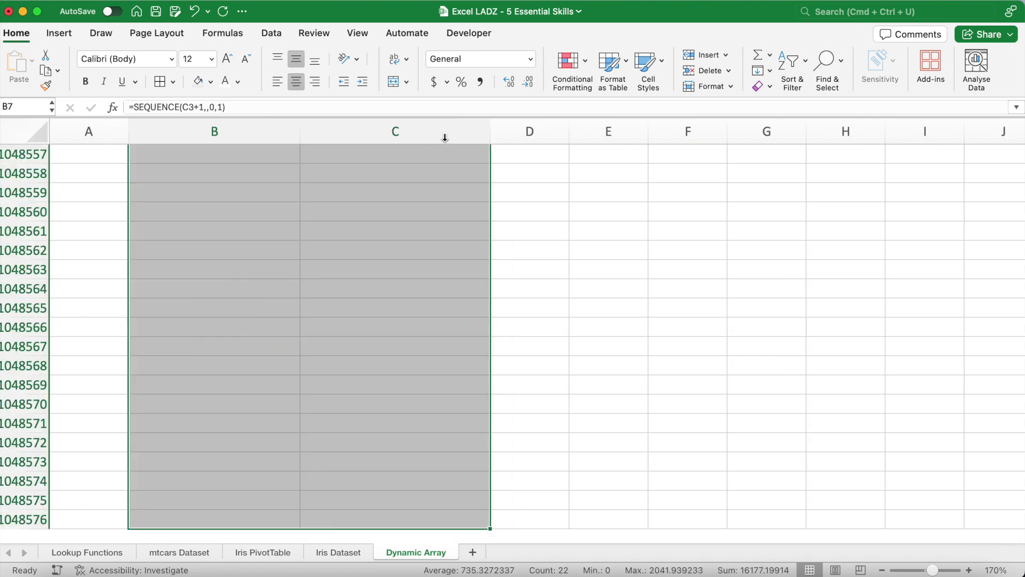
pyautogui.click(586, 63)
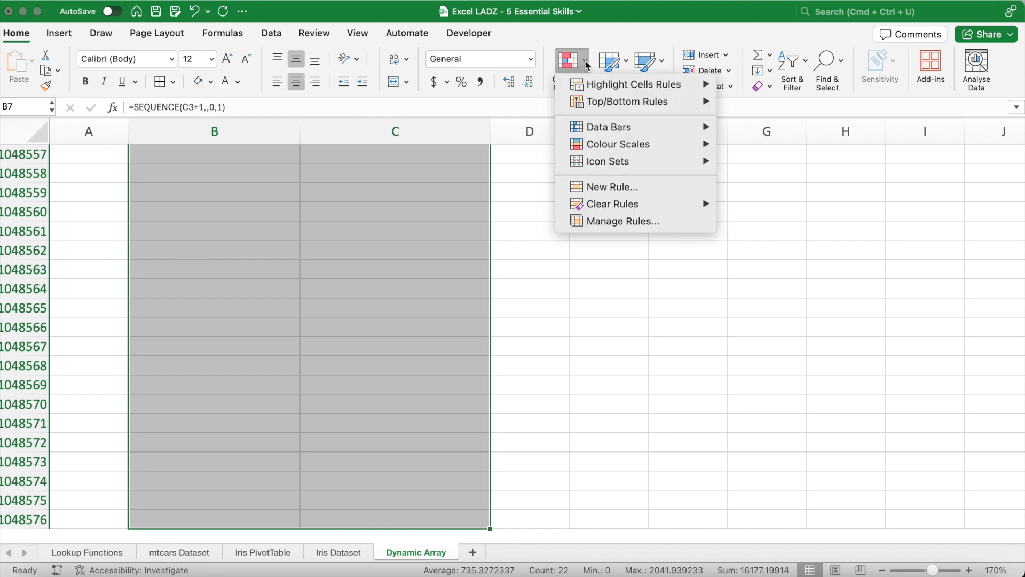
pyautogui.click(636, 189)
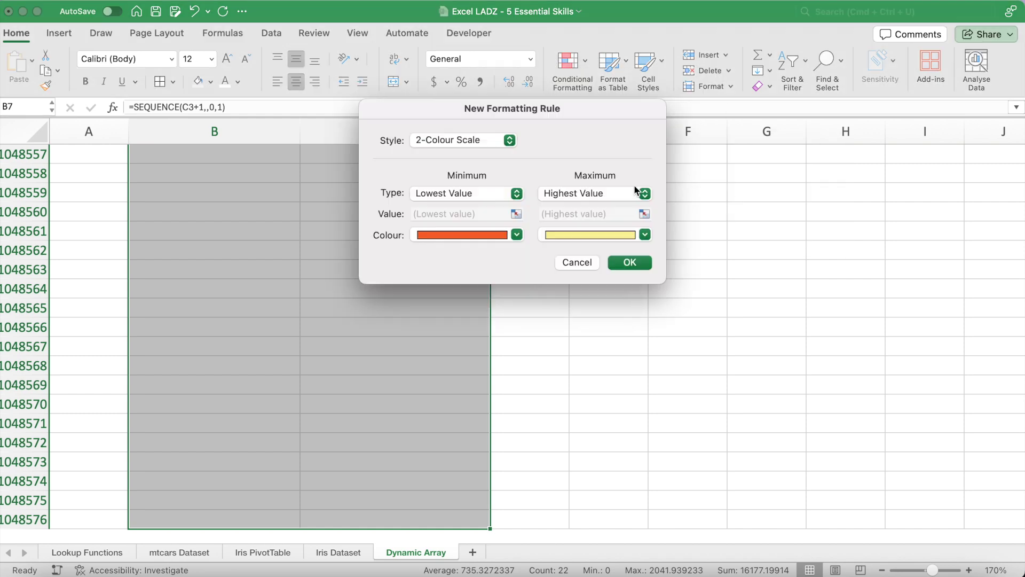
# Make a Classic formula rule =IF(LEN($B7)>0,IF(MOD(ROW(),2)=0,TRUE,FALSE),FALSE) with a customised format.
pyautogui.click(497, 145)
pyautogui.click(482, 204)
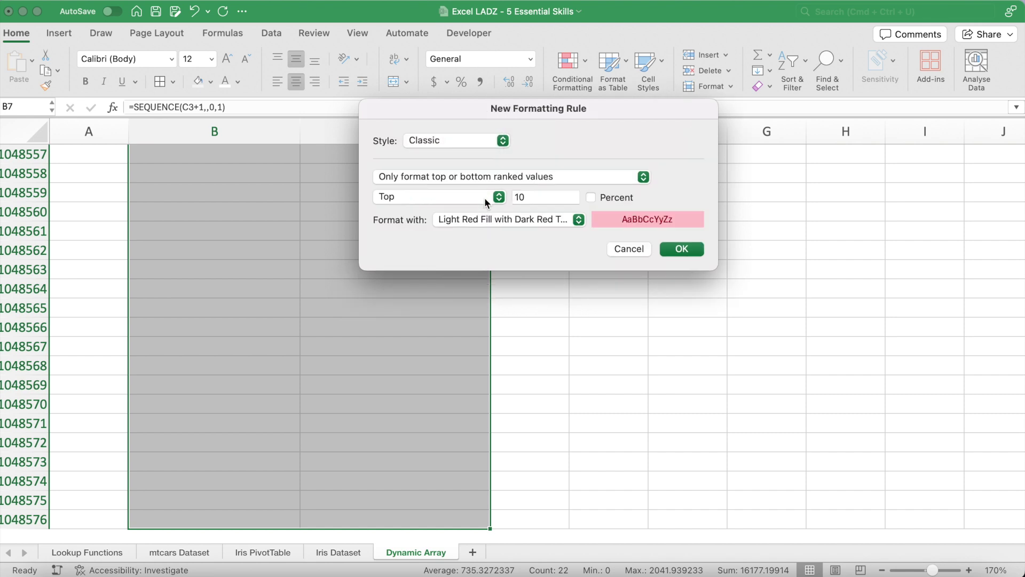
pyautogui.click(489, 179)
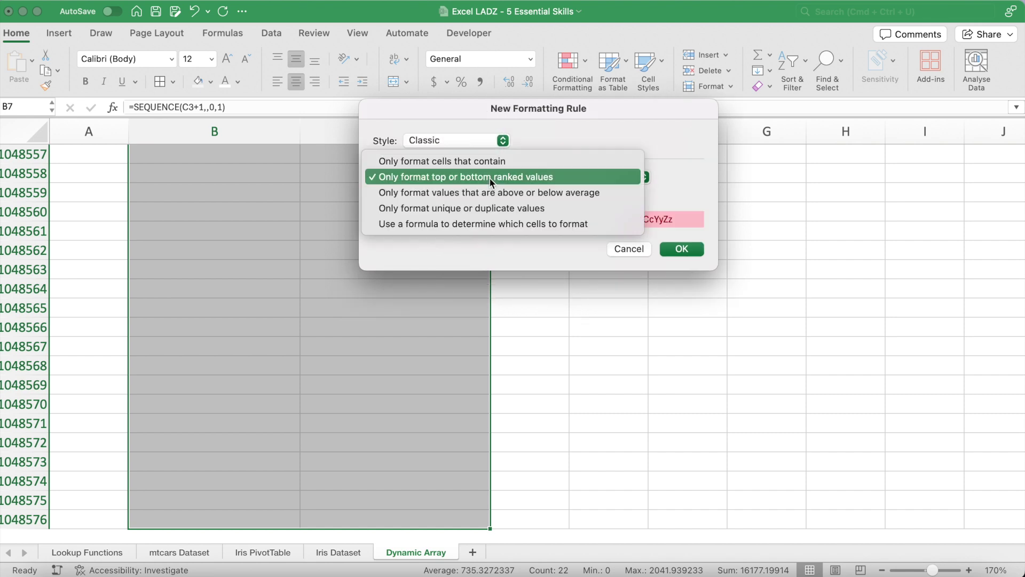
pyautogui.click(496, 222)
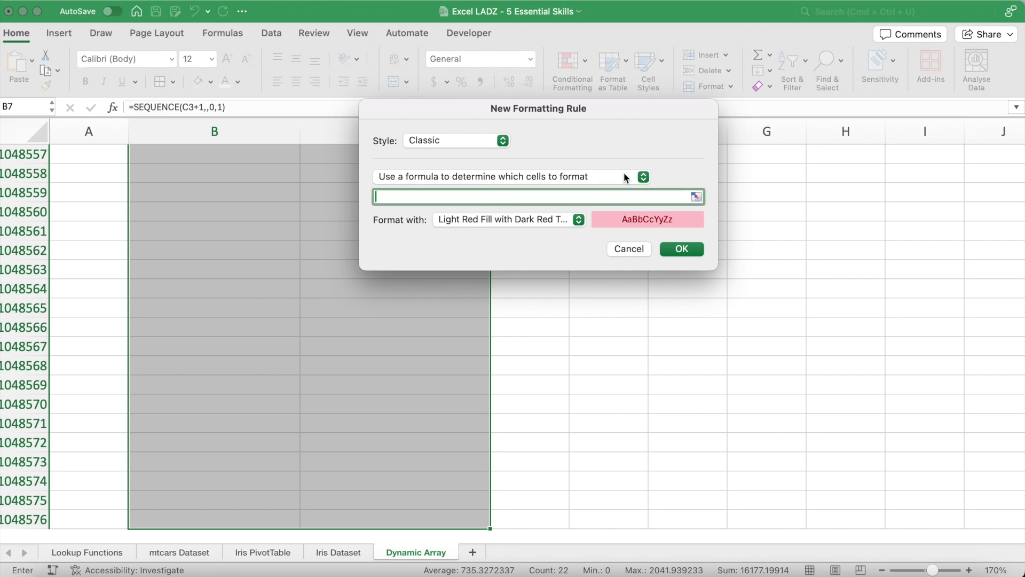
pyautogui.write('=IF(LEN($B7)>0,IF(MOD(')
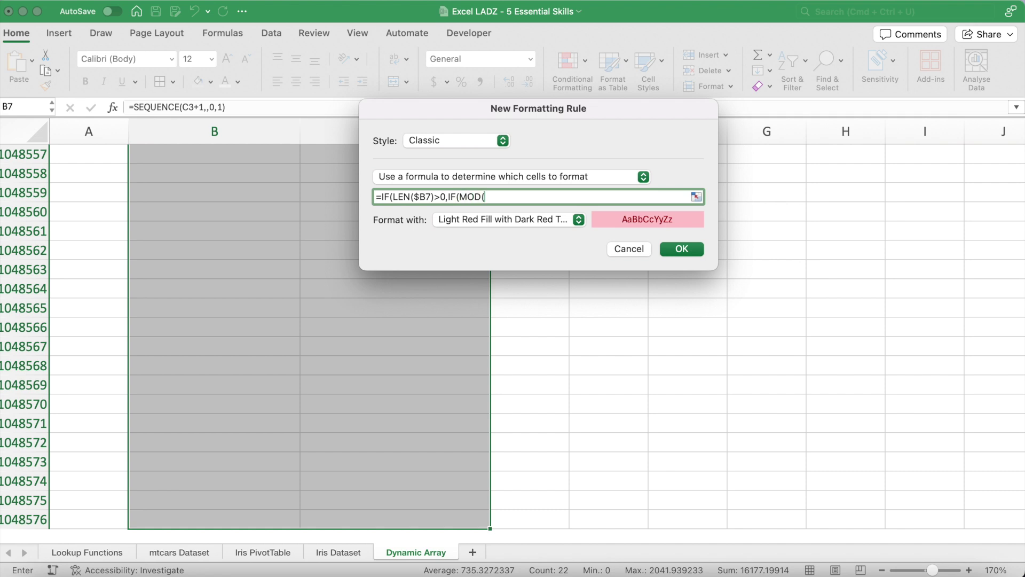
pyautogui.write('ROW(),2)=0,TRUE,FALSE')
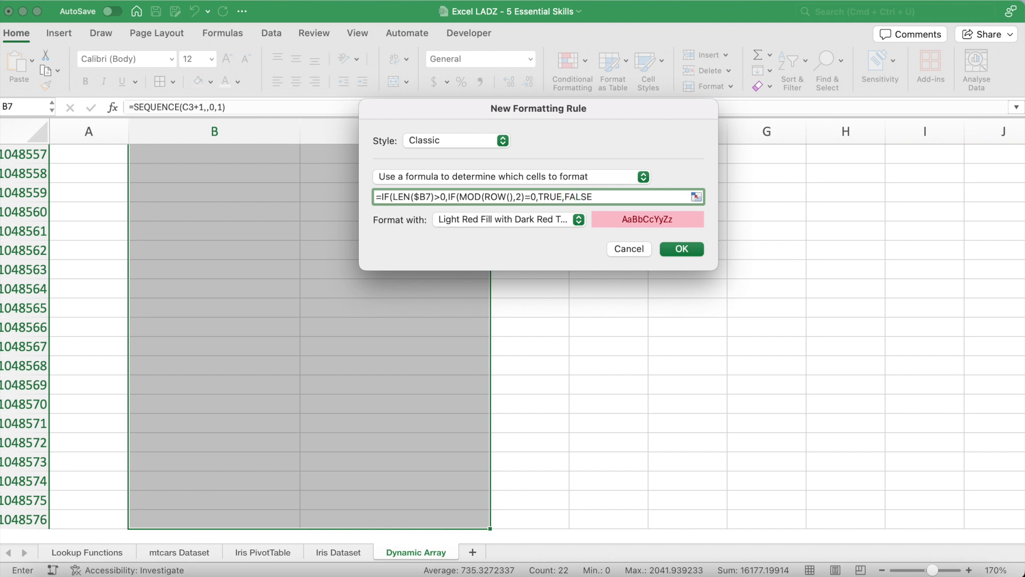
pyautogui.write('),FALSE')
pyautogui.click(568, 220)
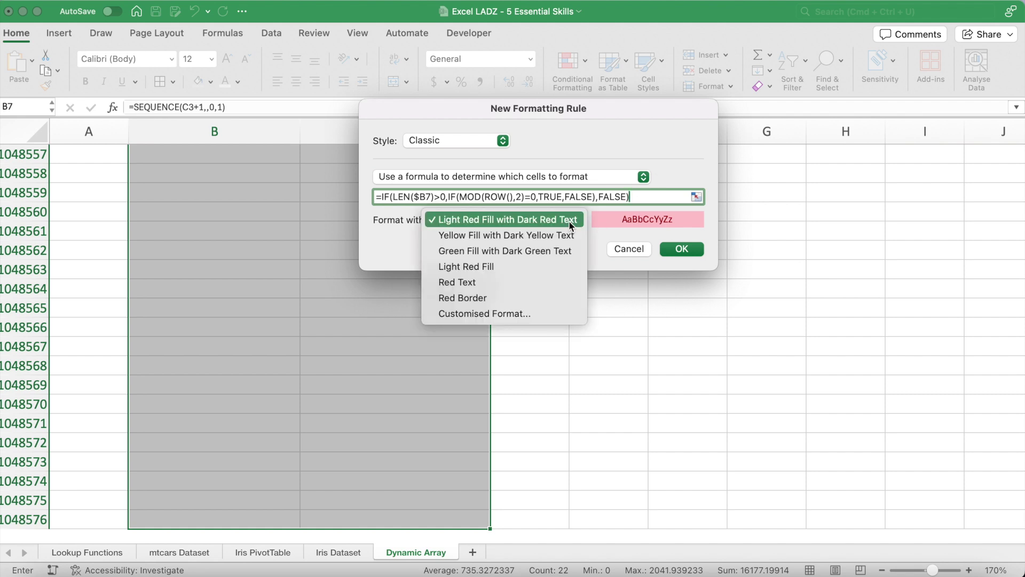
pyautogui.click(551, 310)
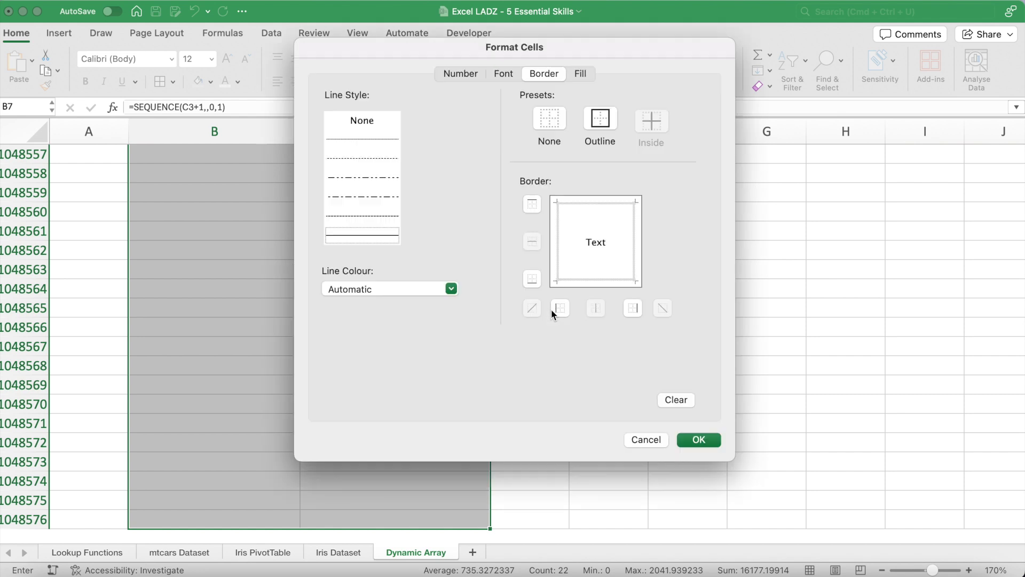
# Give matching rows top and bottom borders and a light grey fill, and save the rule.
pyautogui.click(532, 279)
pyautogui.click(531, 205)
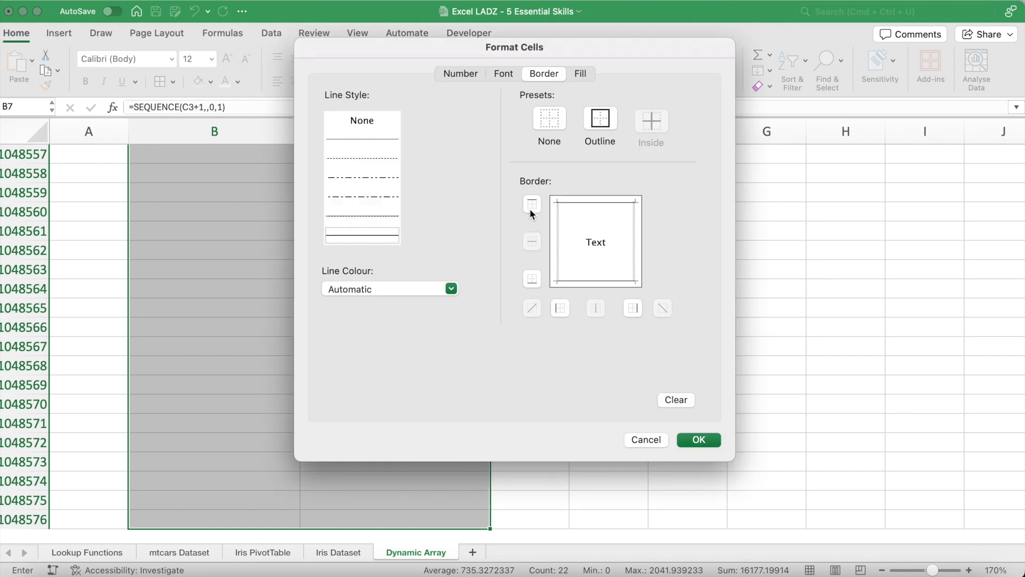
pyautogui.click(579, 74)
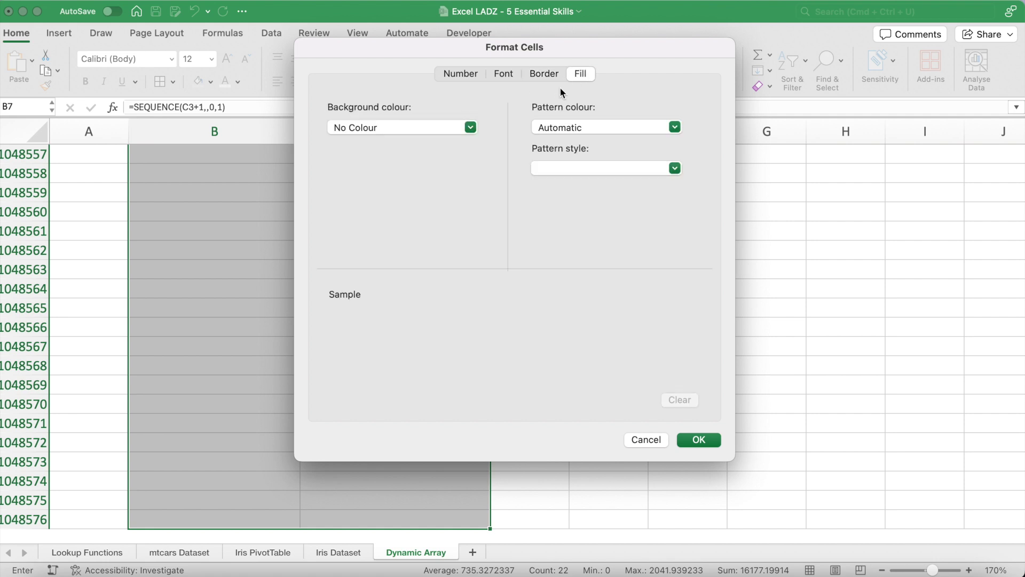
pyautogui.click(475, 129)
pyautogui.click(368, 193)
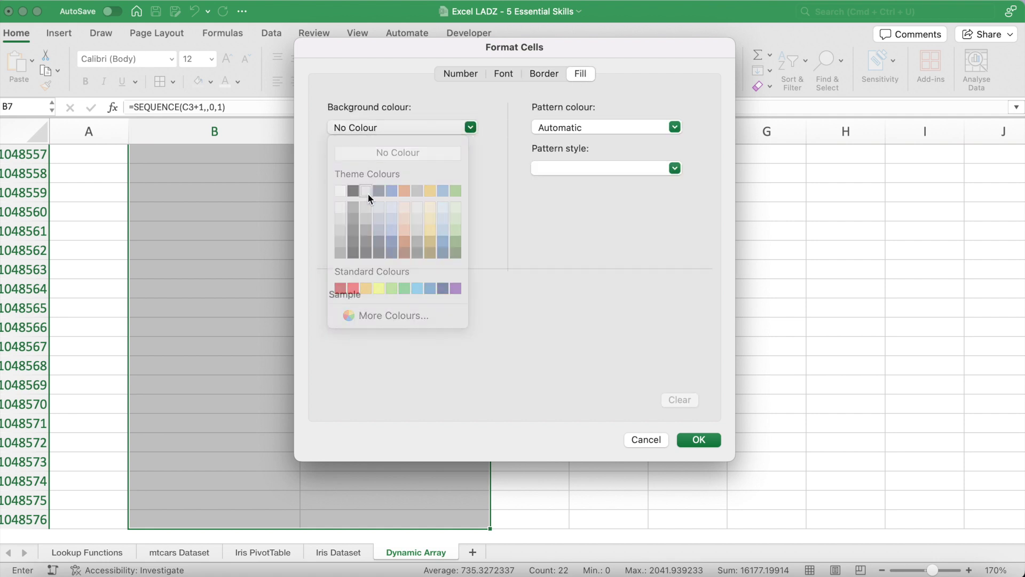
pyautogui.click(693, 441)
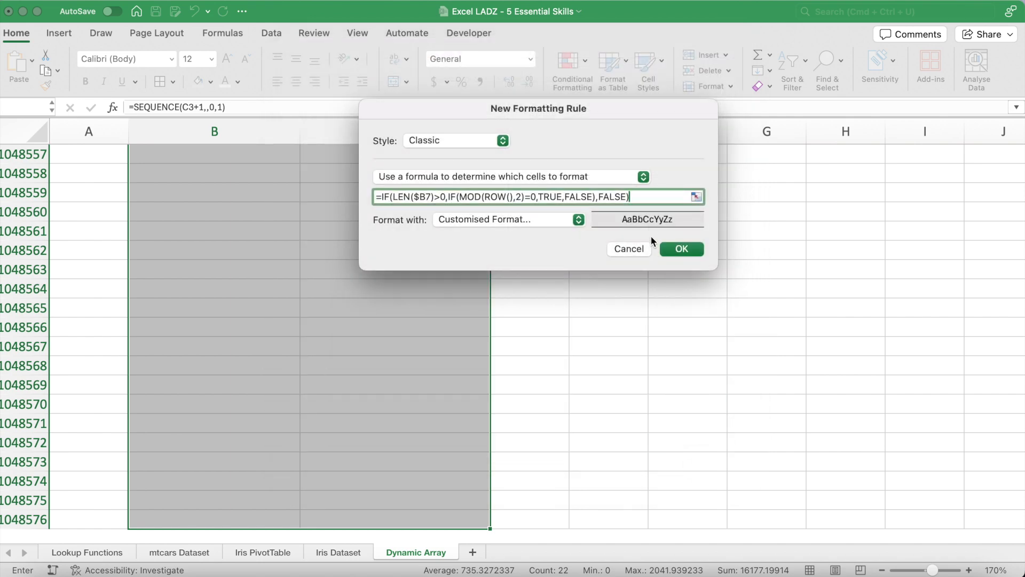
pyautogui.click(683, 248)
pyautogui.click(376, 484)
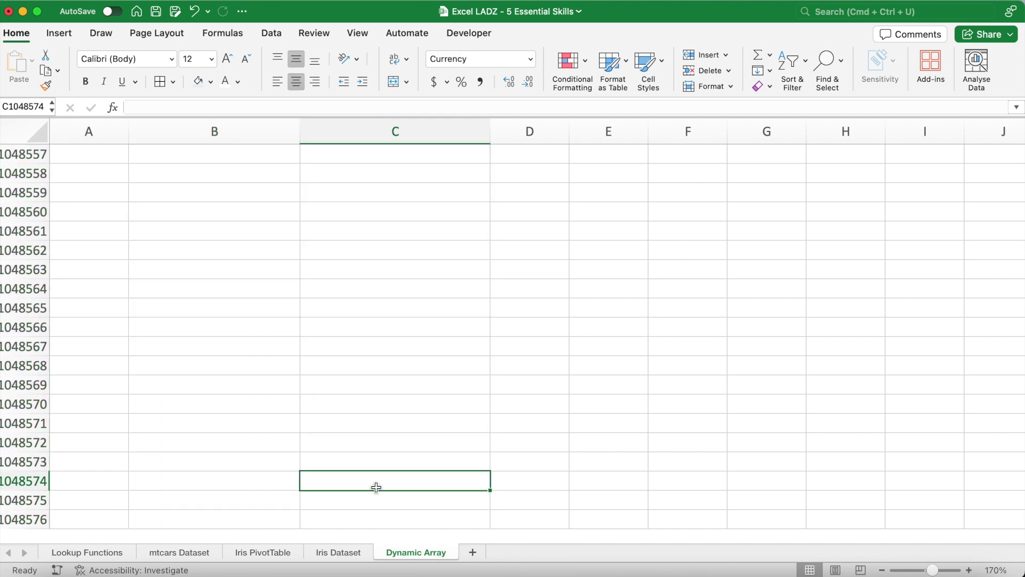
pyautogui.hotkey('ctrl', 'shift', 'Up')
# Try Max Term values of 6 and then 7 in C3 to test the banding.
pyautogui.scroll(5, 376, 486)
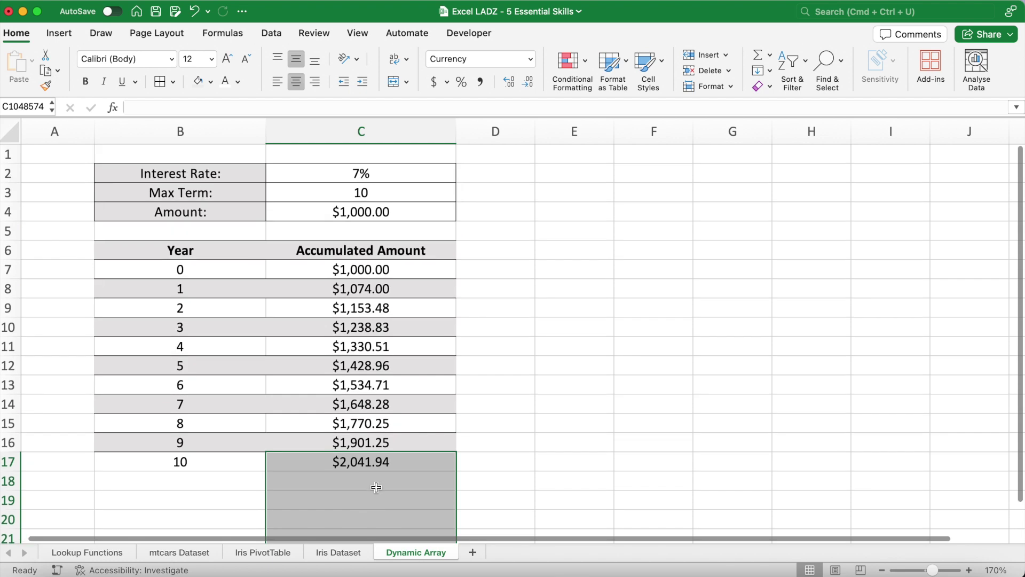
pyautogui.click(231, 275)
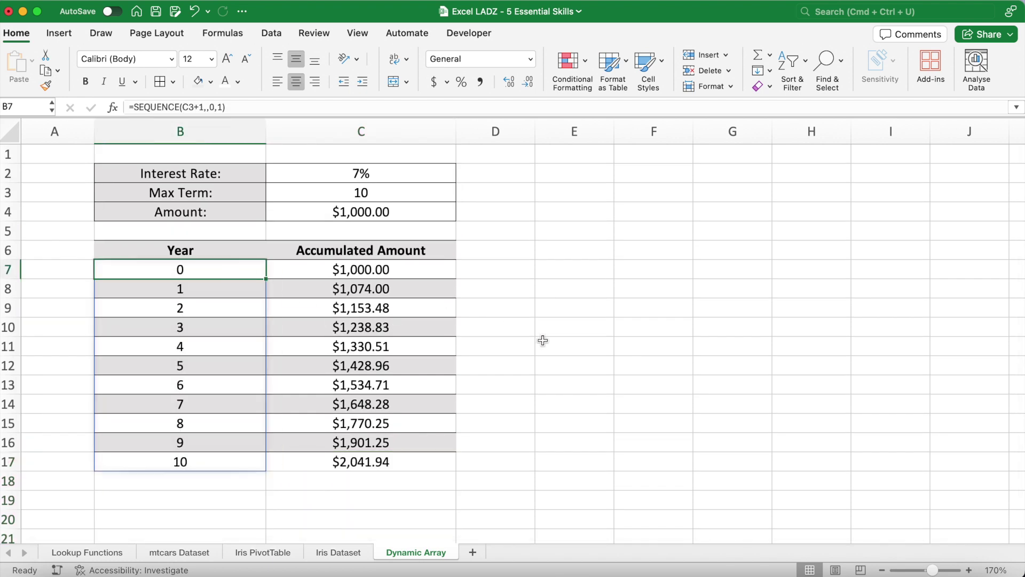
pyautogui.click(421, 195)
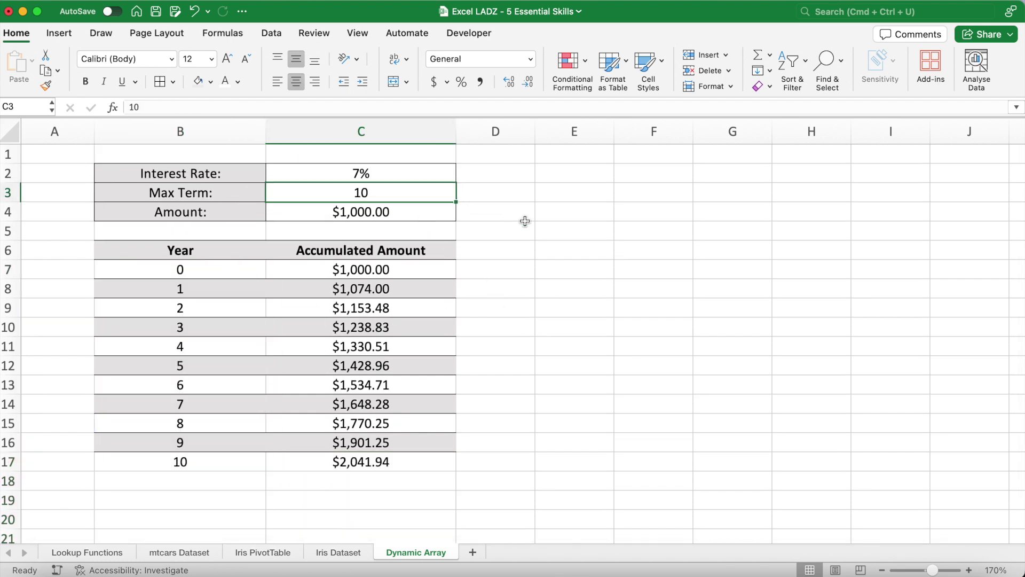
pyautogui.write('6')
pyautogui.press('Return')
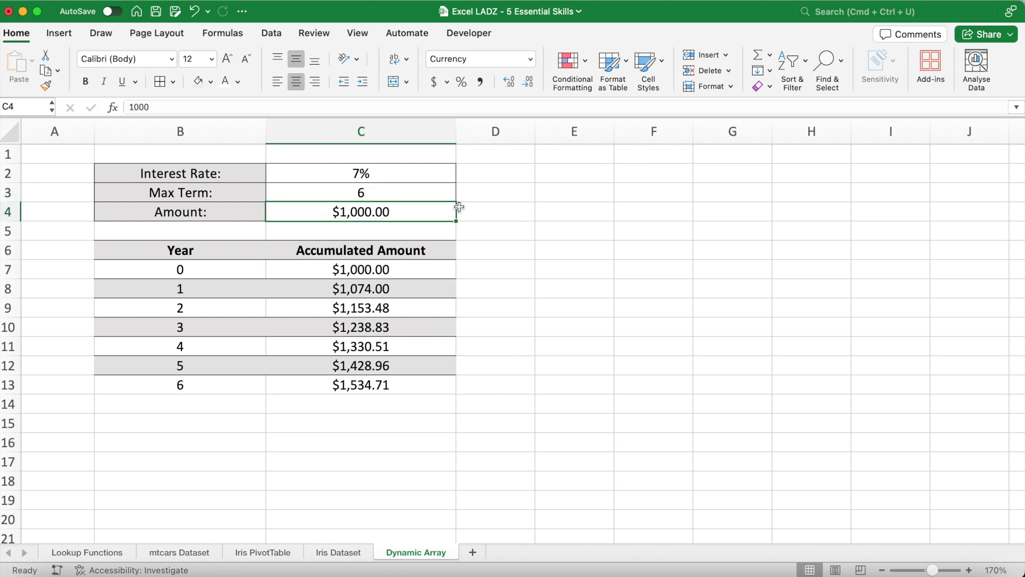
pyautogui.click(416, 194)
pyautogui.write('7')
pyautogui.press('Return')
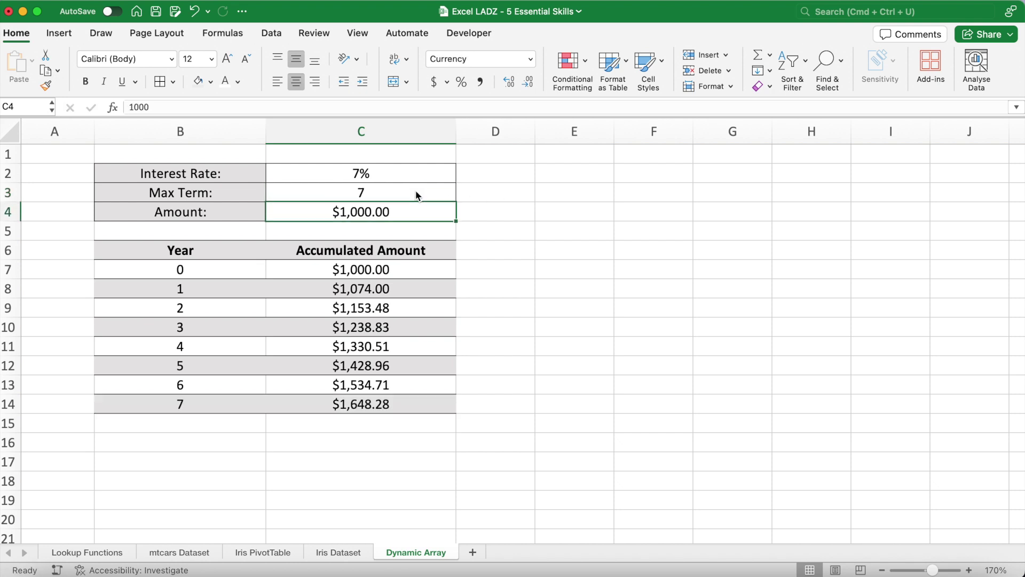
# Set the interest rate to 9.8% and the Max Term to 8.
pyautogui.click(406, 179)
pyautogui.write('9.')
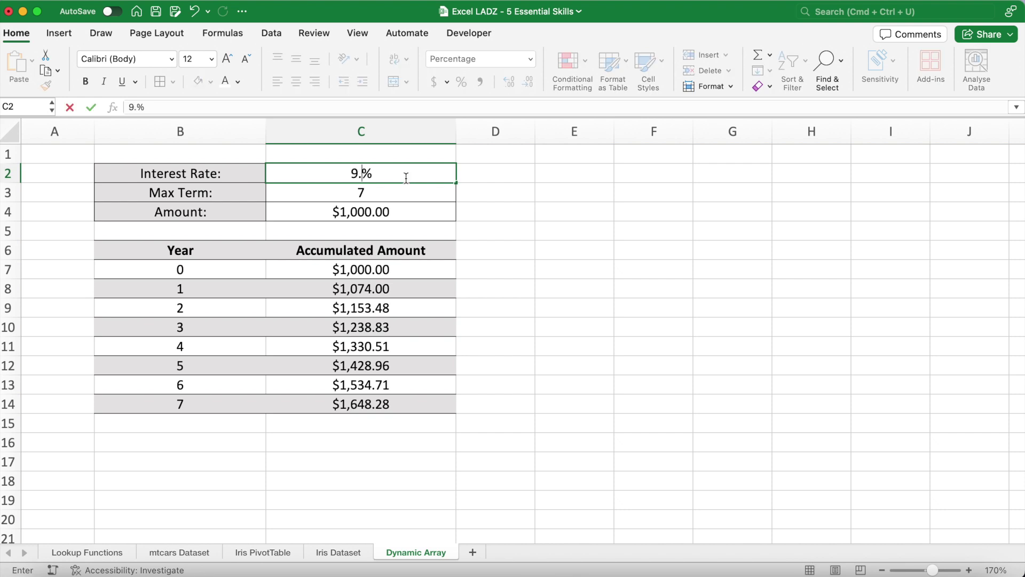
pyautogui.write('8')
pyautogui.press('Return')
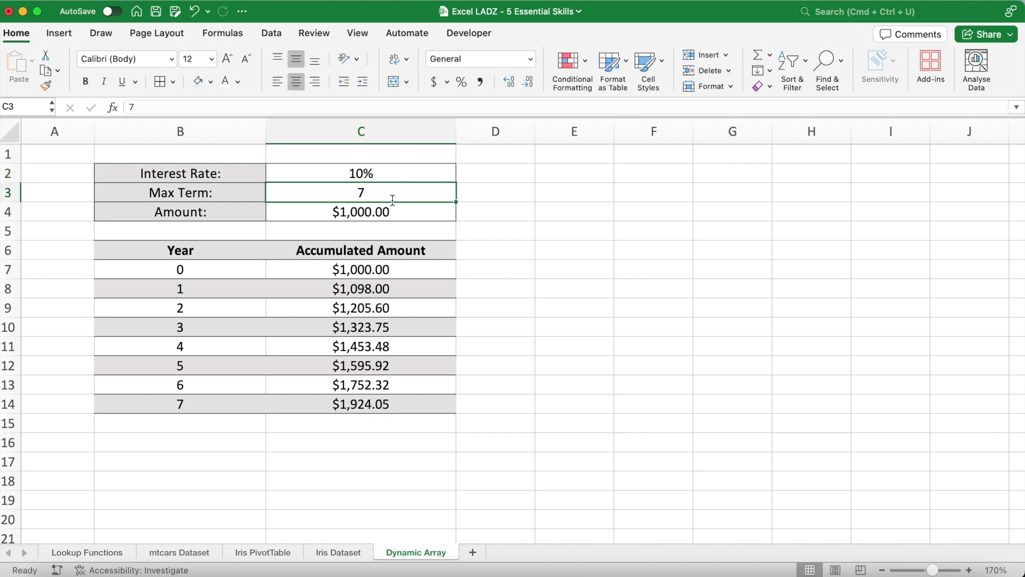
pyautogui.write('8')
pyautogui.press('Return')
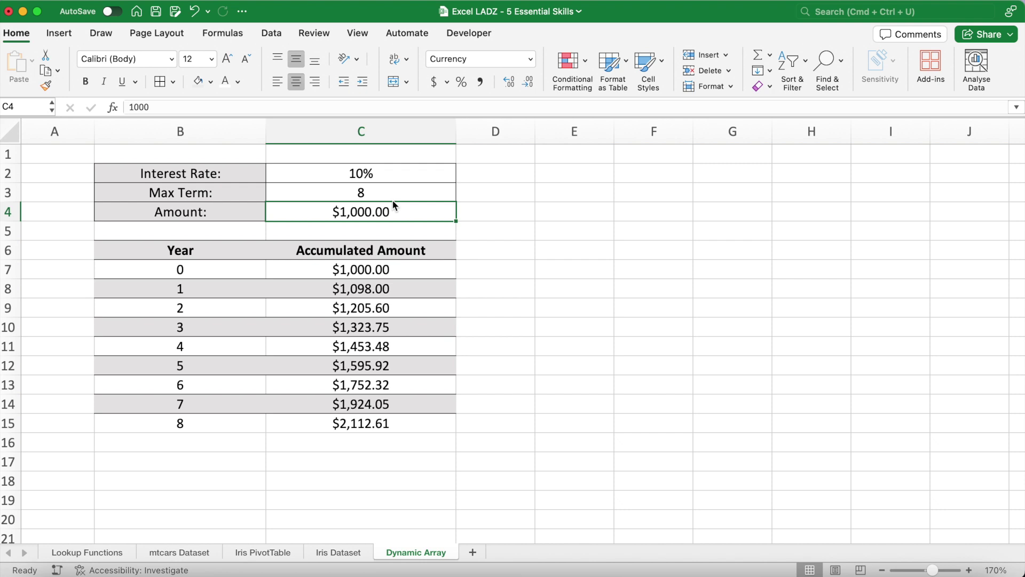